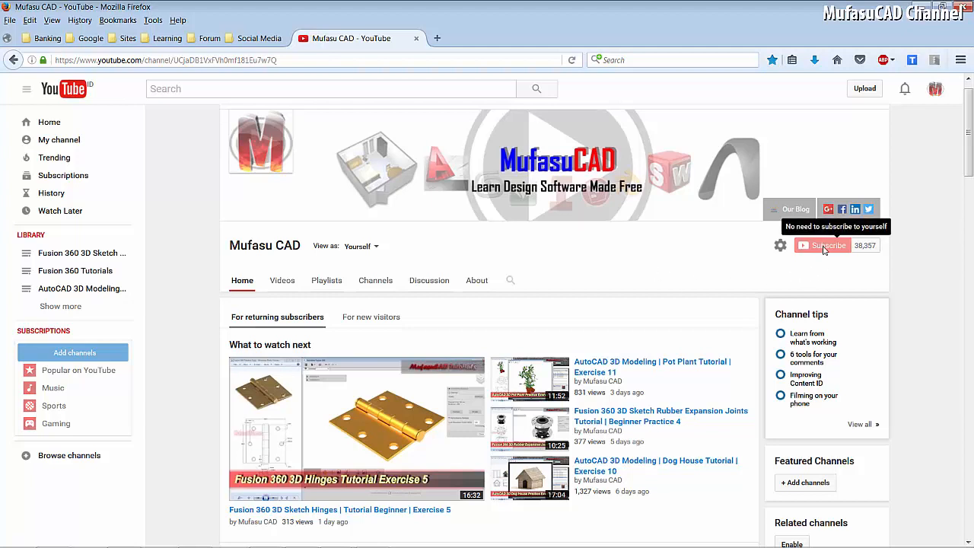
Switch to AutoCAD and draw a rectangle with length 120 and width 14.5 in the empty drawing
click(922, 7)
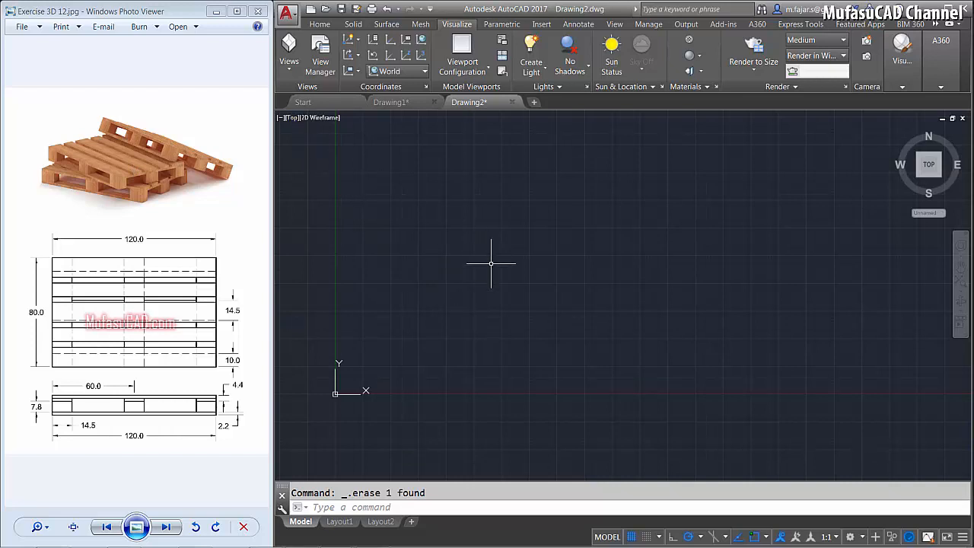
text(REC)
key(space)
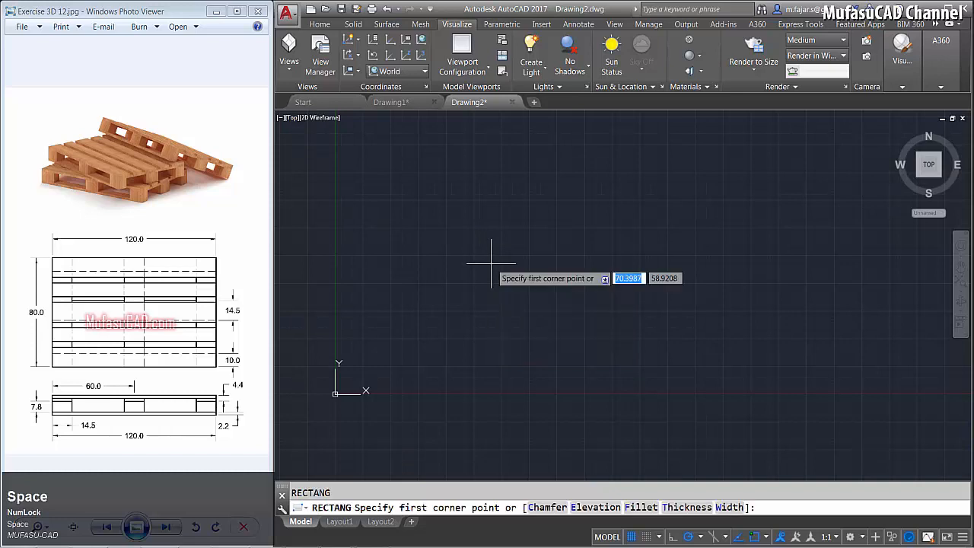
click(502, 324)
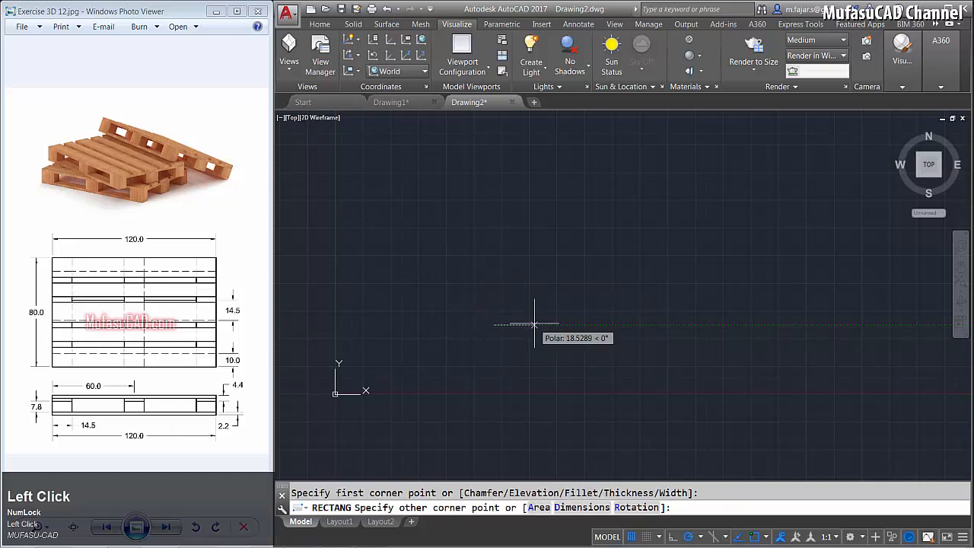
text(d)
key(space)
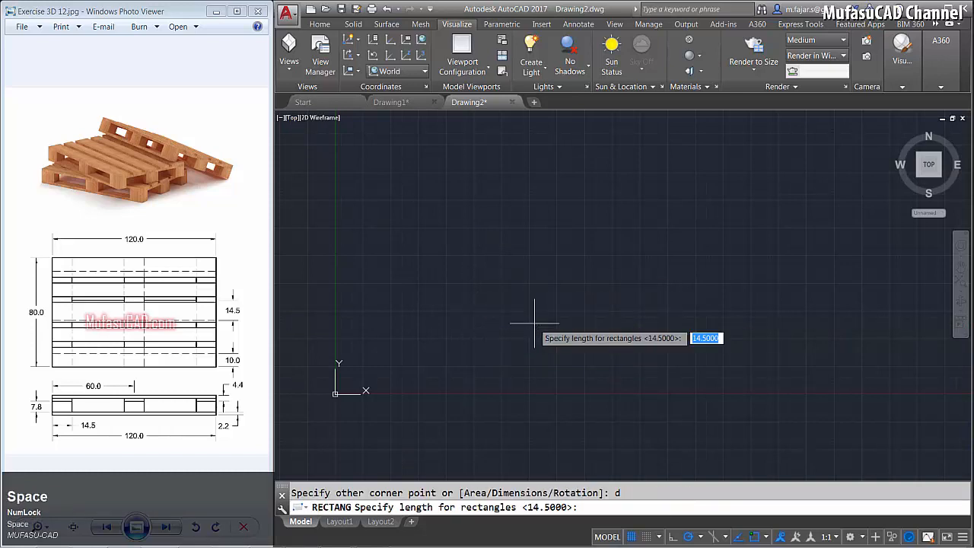
text(1)
key(Return)
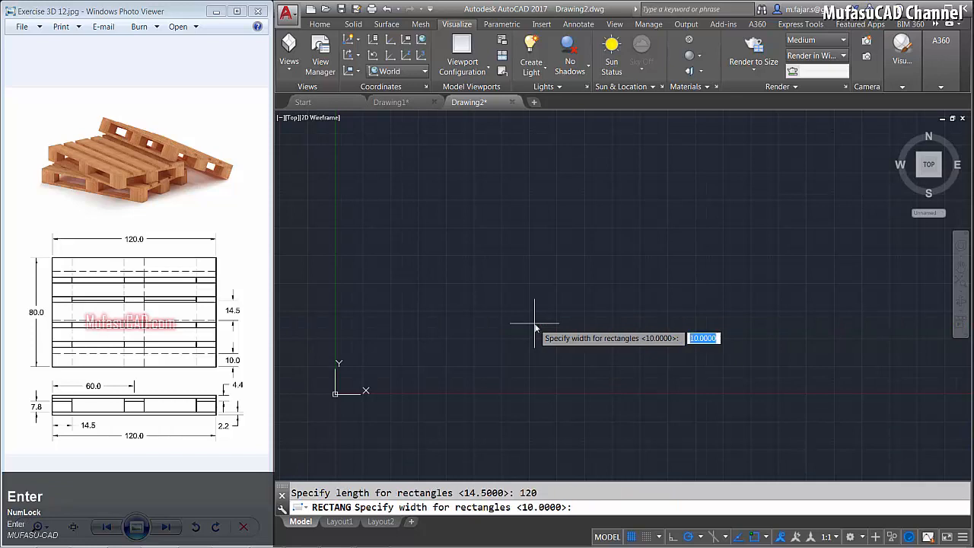
text(14)
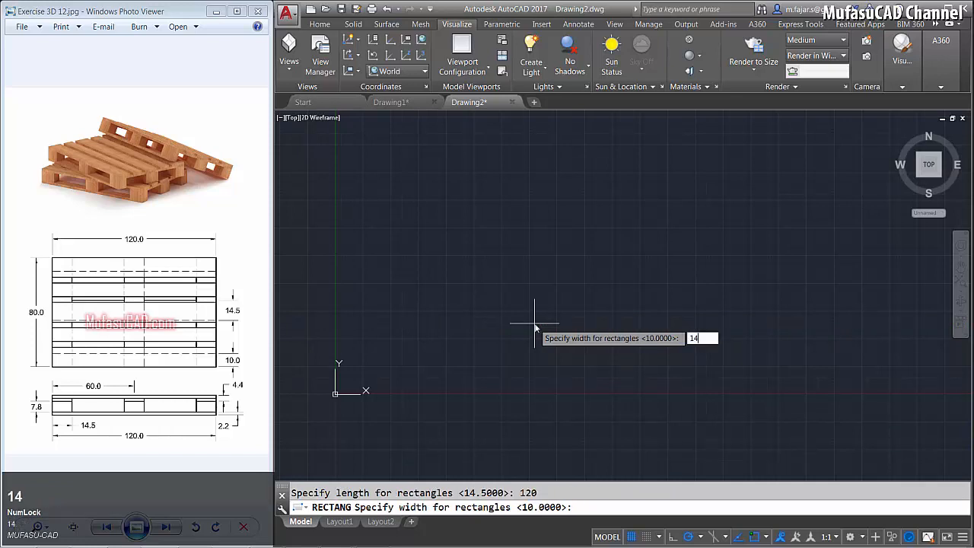
text(.5)
key(Return)
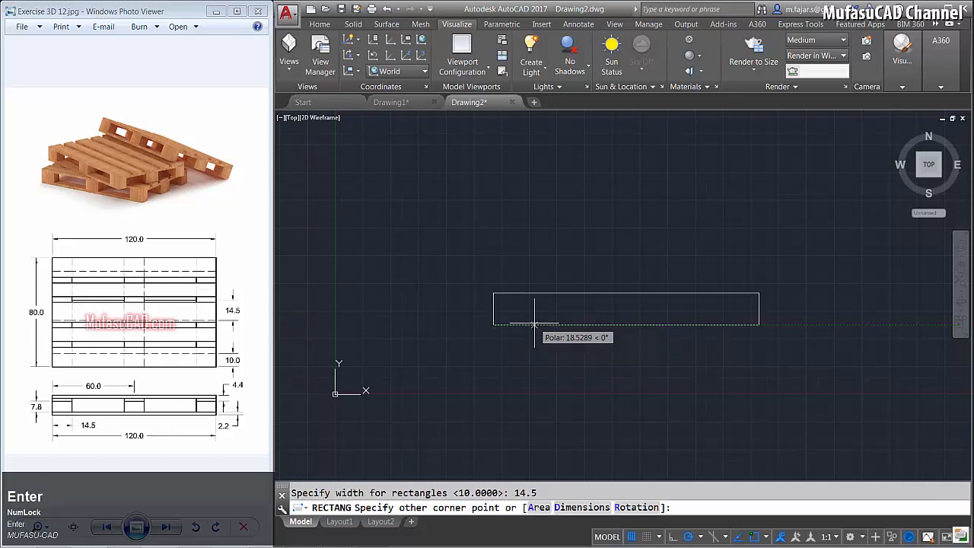
click(555, 290)
Draw a second rectangle with length 120 and width 10 below and to the right of the first
middle_drag(603, 298, 569, 328)
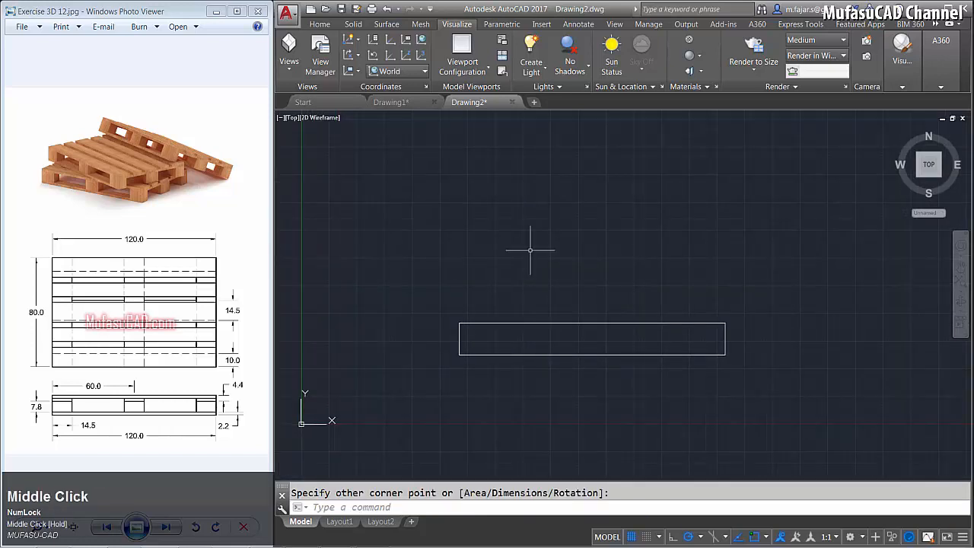
text(rec)
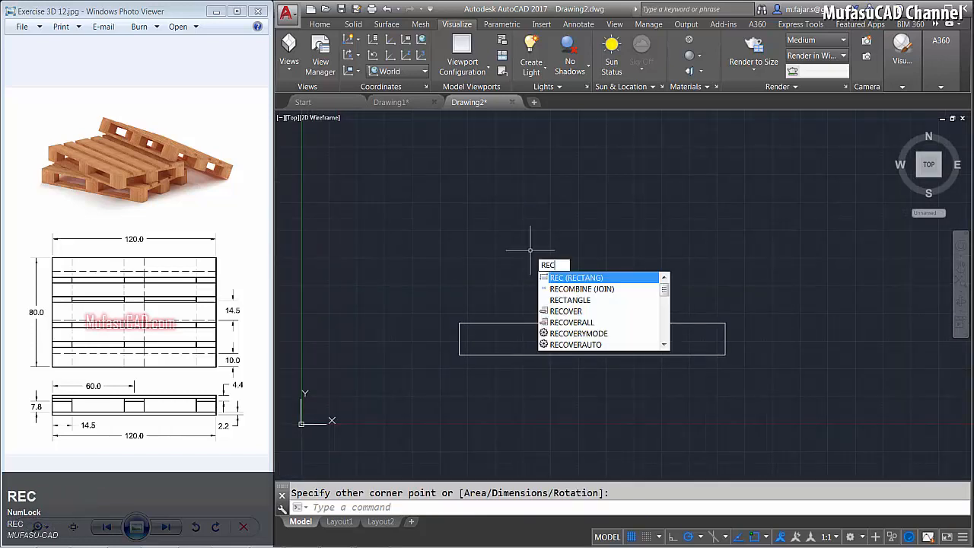
key(space)
click(568, 387)
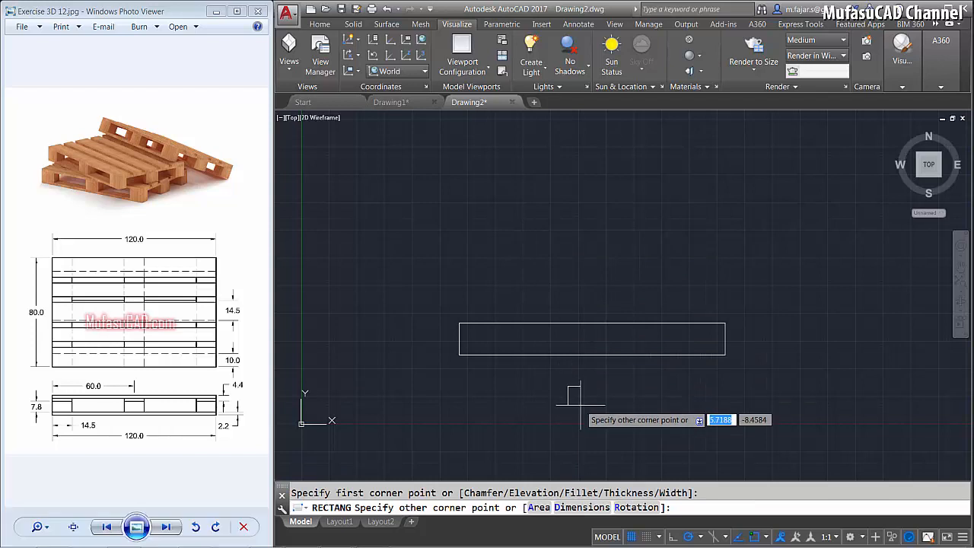
text(d)
key(space)
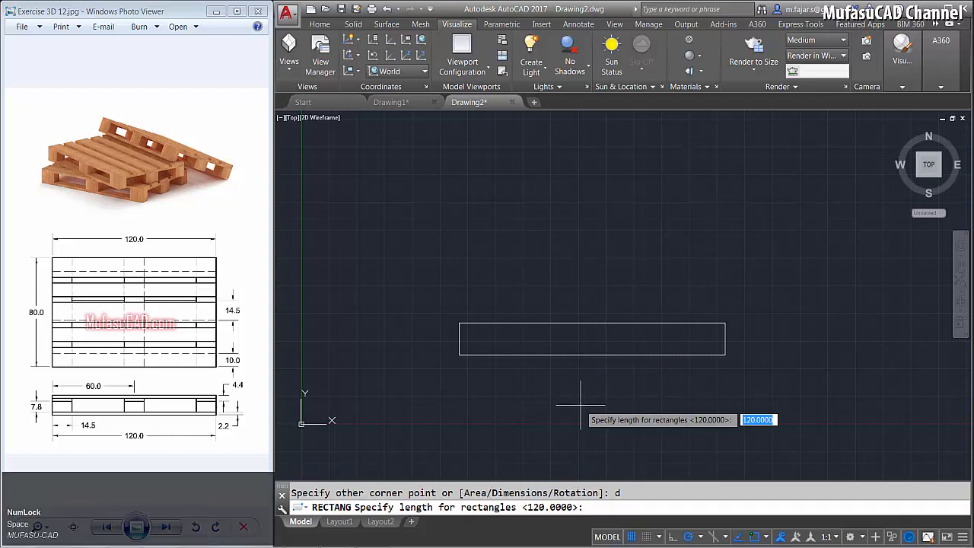
text(120)
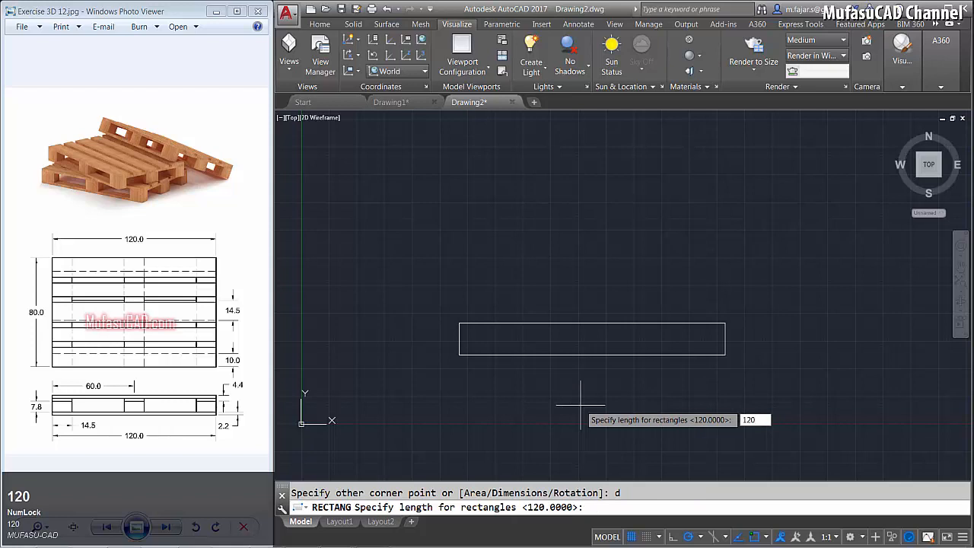
key(Return)
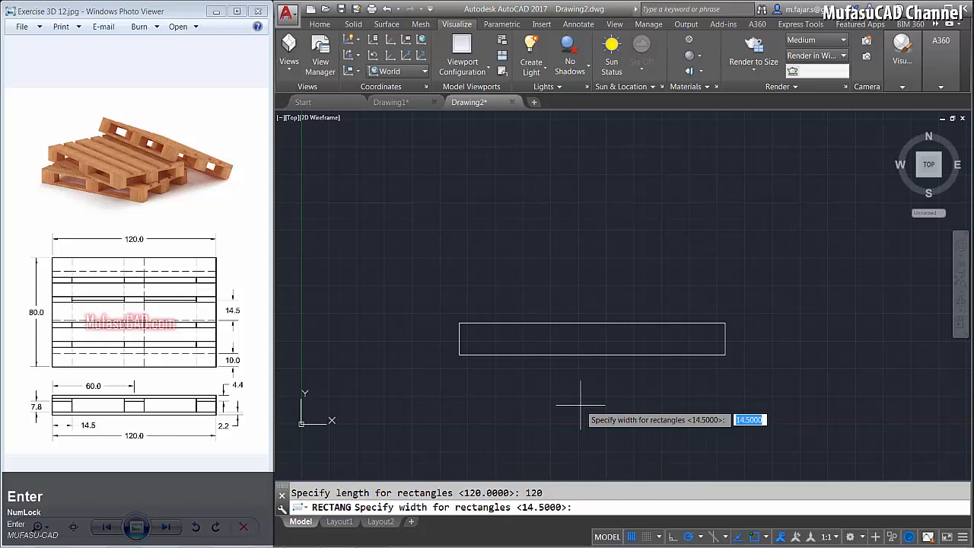
text(1)
key(Return)
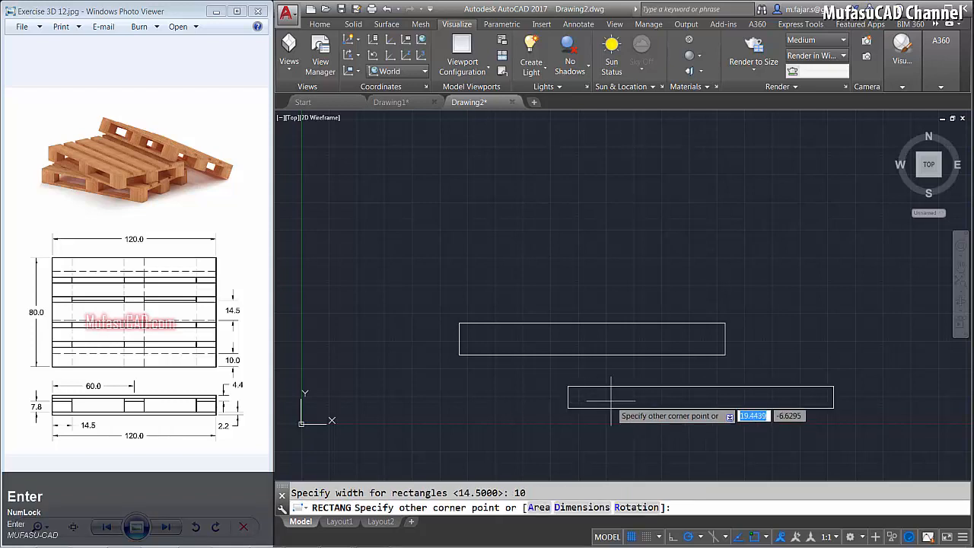
click(613, 395)
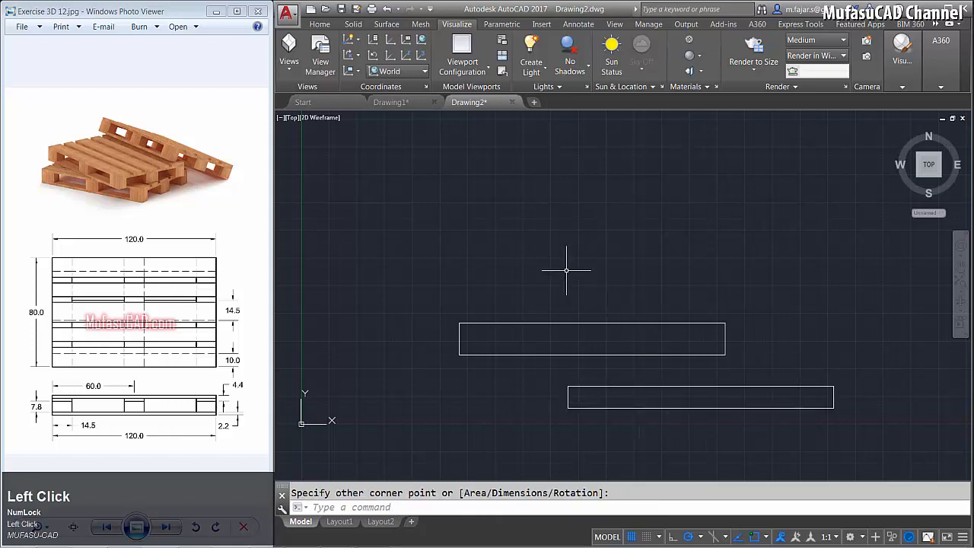
Draw a vertical construction line 80 long upward from the lower-left corner of the 14.5-wide rectangle
text(l)
key(space)
click(458, 355)
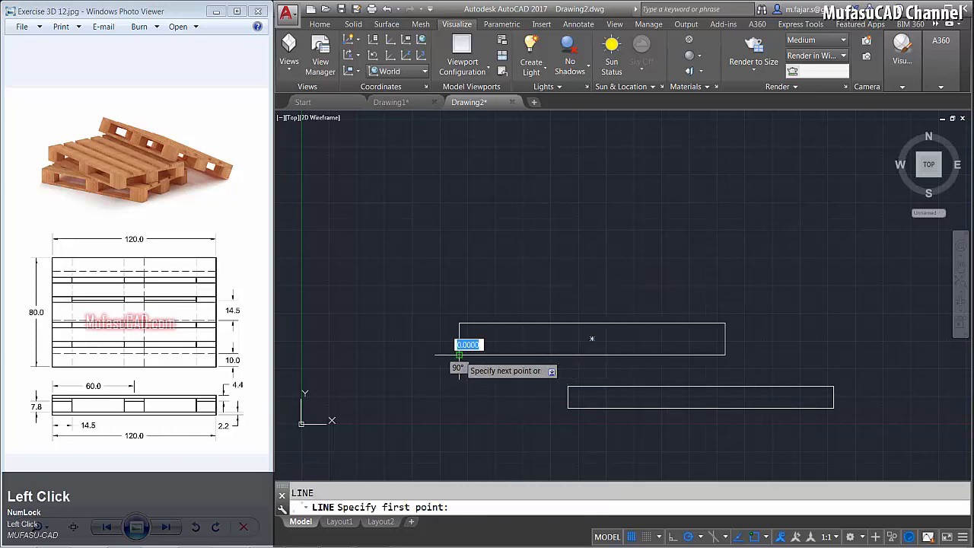
text(80)
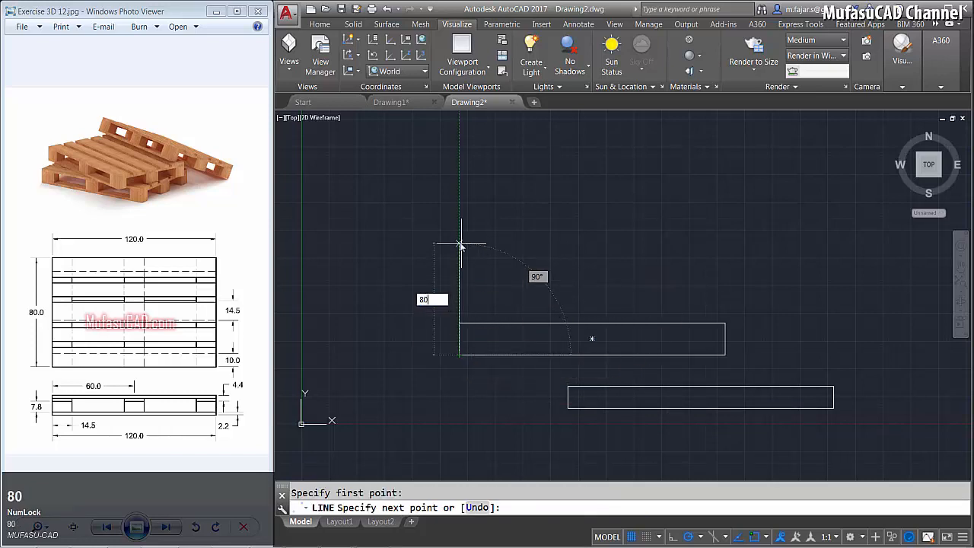
key(Return)
key(Return)
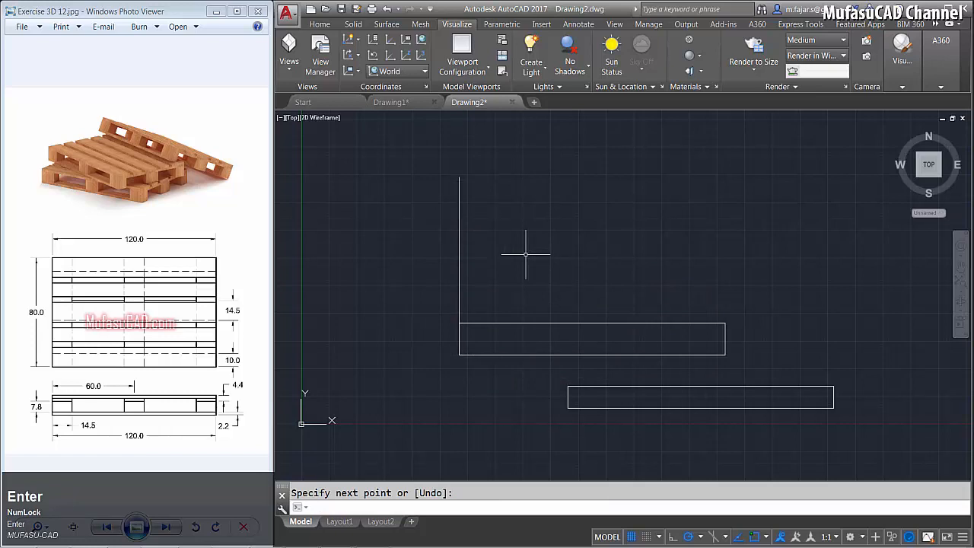
Mirror the 14.5-wide rectangle about a horizontal axis through the vertical line's midpoint, keeping the original
text(mi)
key(Return)
click(555, 279)
click(516, 336)
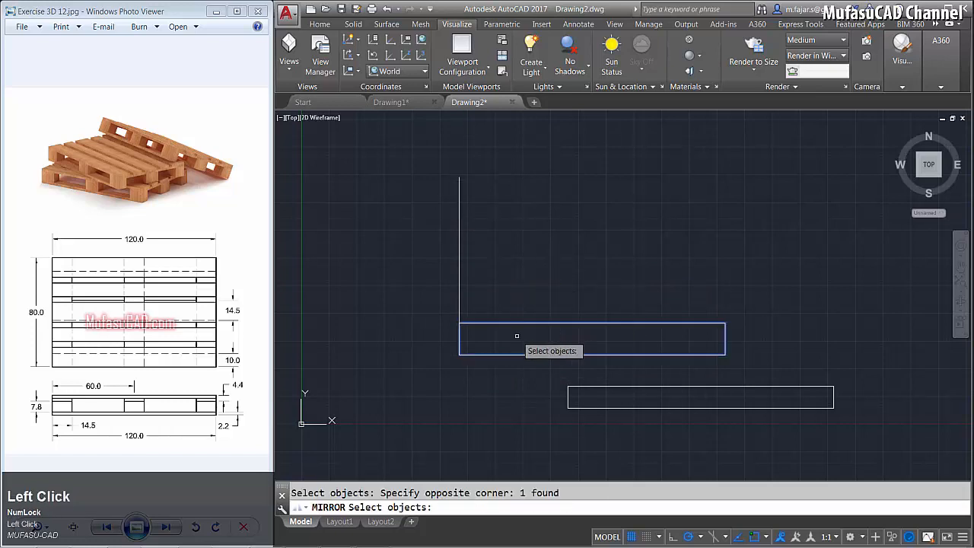
key(space)
click(460, 265)
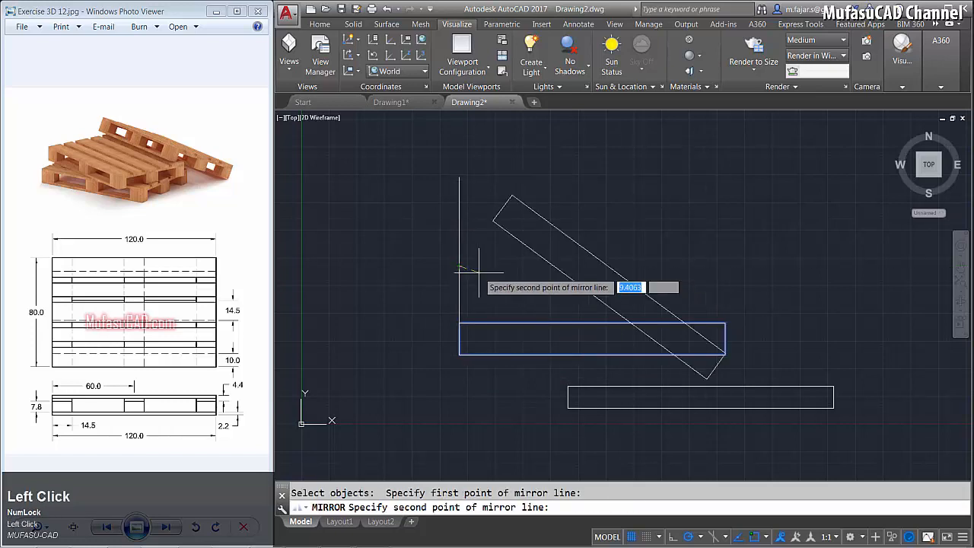
click(521, 270)
key(space)
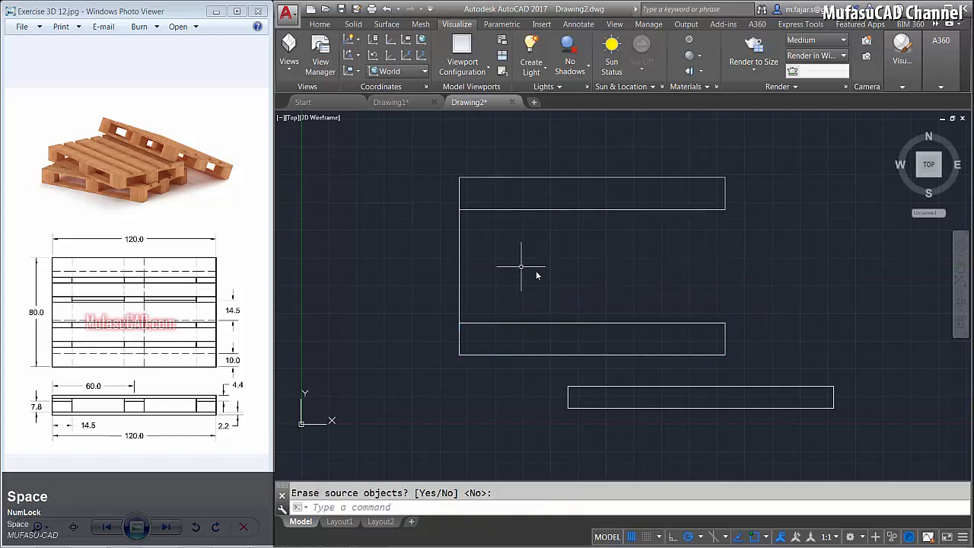
Copy the lower 14.5-wide rectangle from its left edge's midpoint to the midpoint of the vertical construction line
text(co)
key(space)
click(550, 280)
click(514, 333)
key(space)
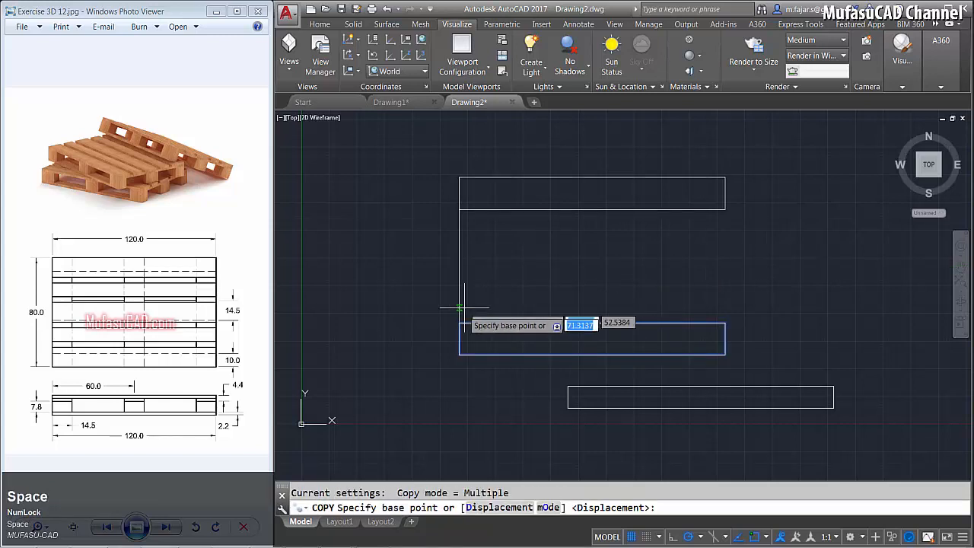
click(460, 338)
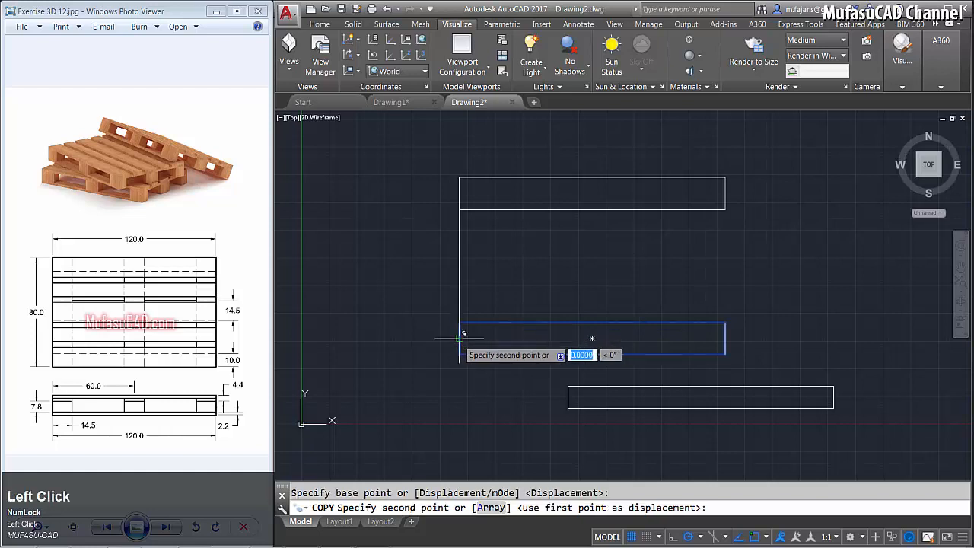
click(459, 264)
key(space)
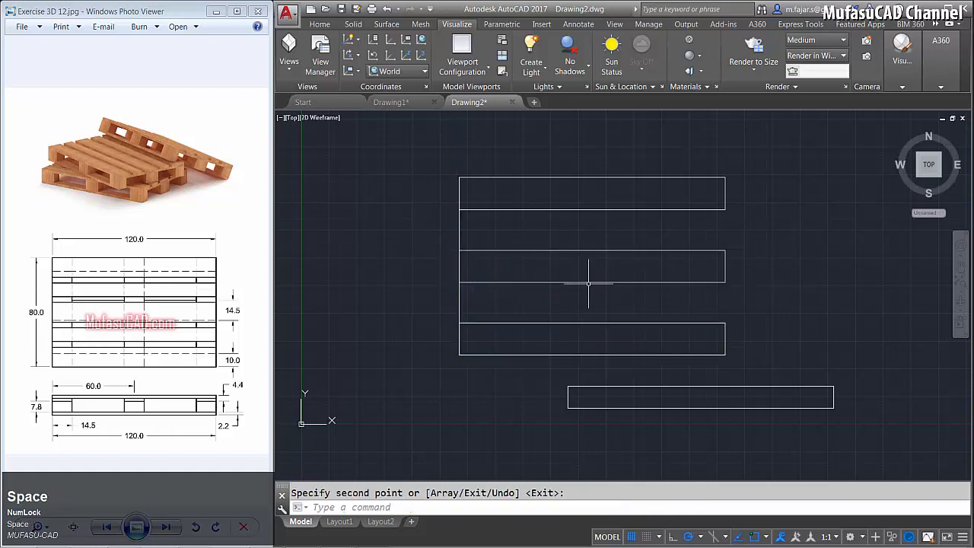
Draw a vertical helper line across the gap between the lower and middle 14.5-wide rectangles at their right-hand corners
middle_drag(587, 277, 518, 284)
text(l)
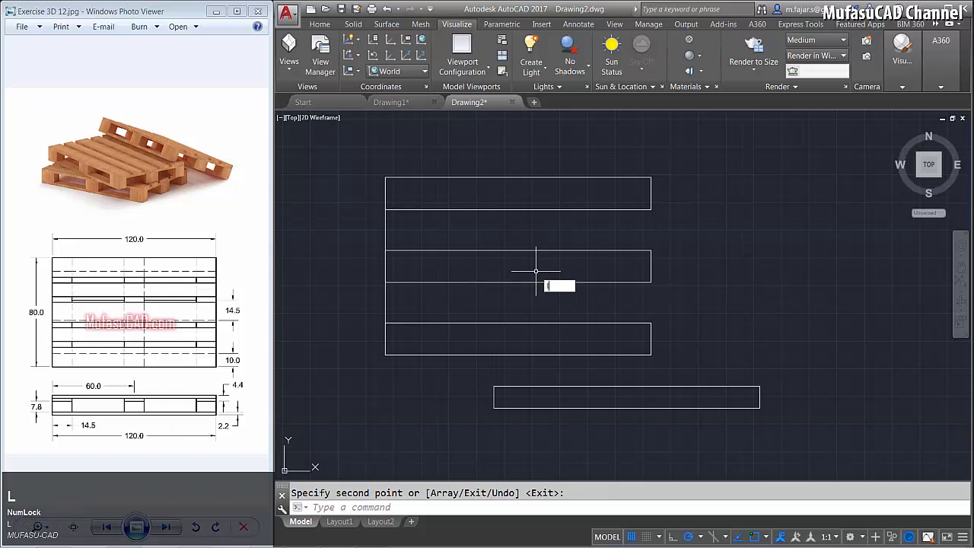
key(space)
click(650, 323)
click(651, 282)
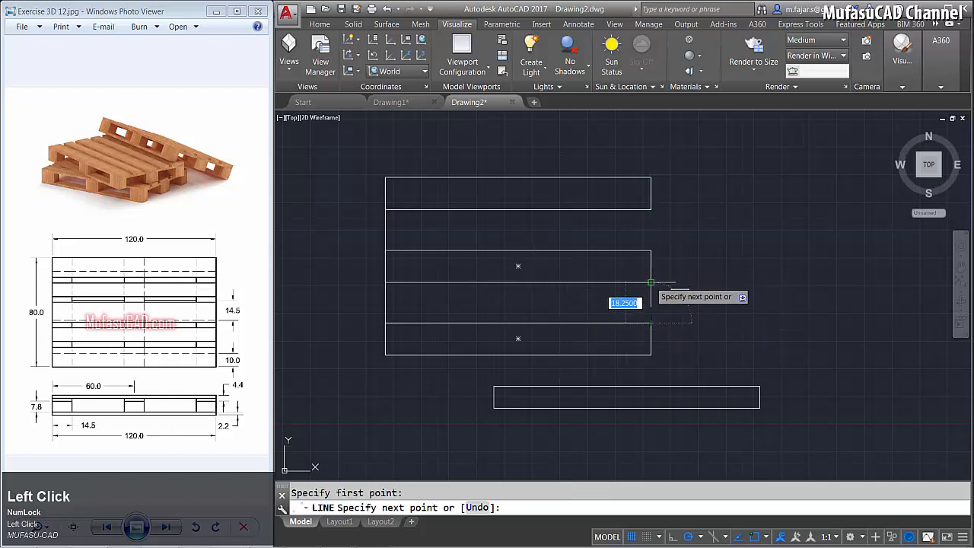
key(space)
Move the 10-wide rectangle by its right edge's midpoint to the midpoint of the short helper line
text(m)
key(space)
click(798, 330)
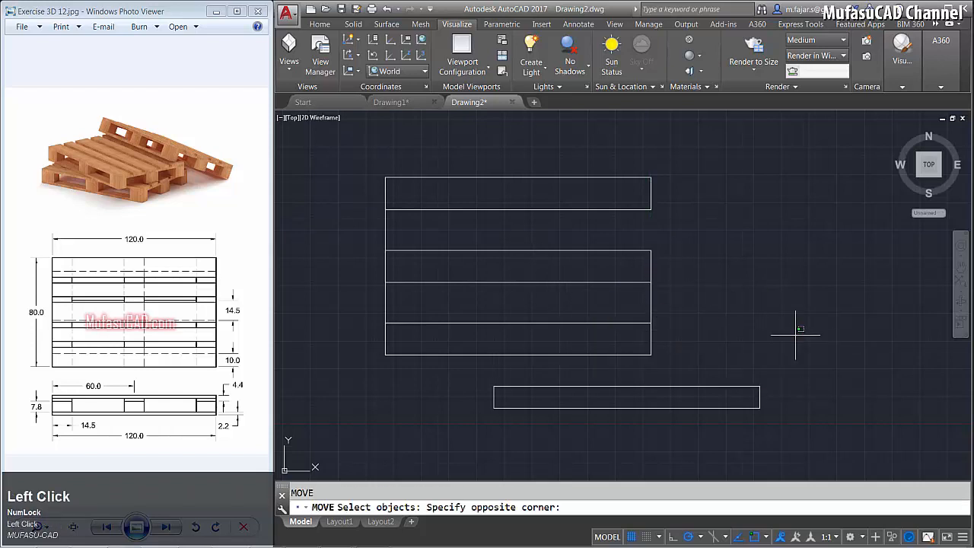
click(718, 438)
key(space)
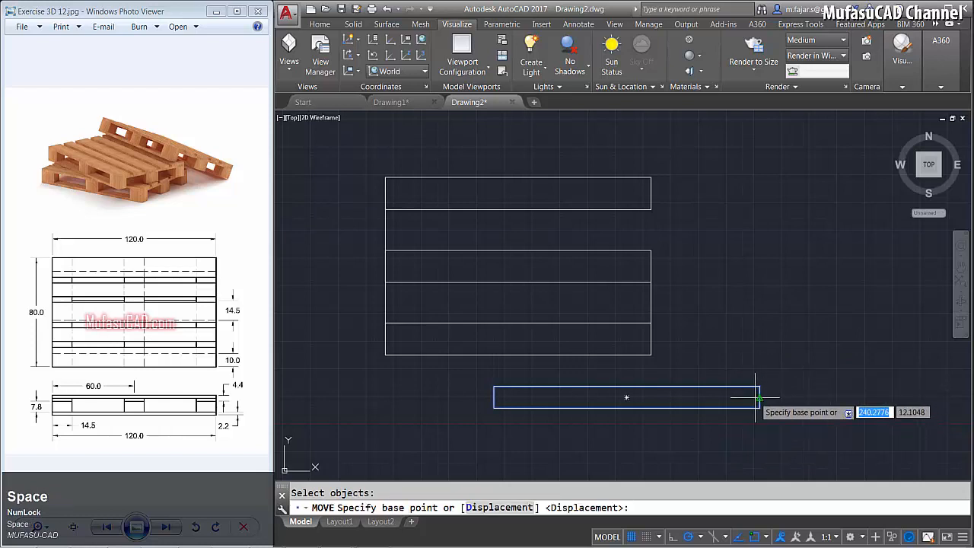
click(759, 397)
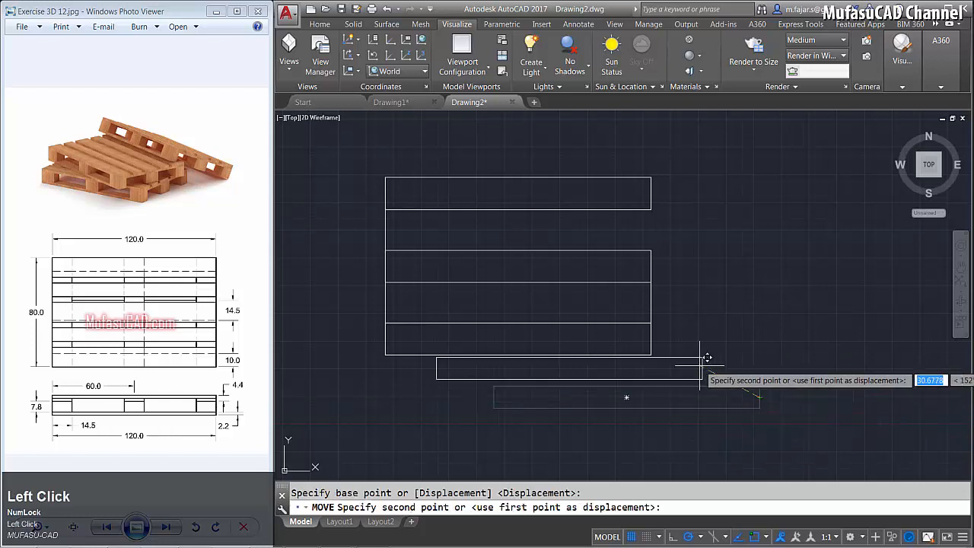
click(652, 303)
key(Escape)
Mirror the 10-wide rectangle about a horizontal axis through the middle rectangle's right edge midpoint, keeping the original
text(mi)
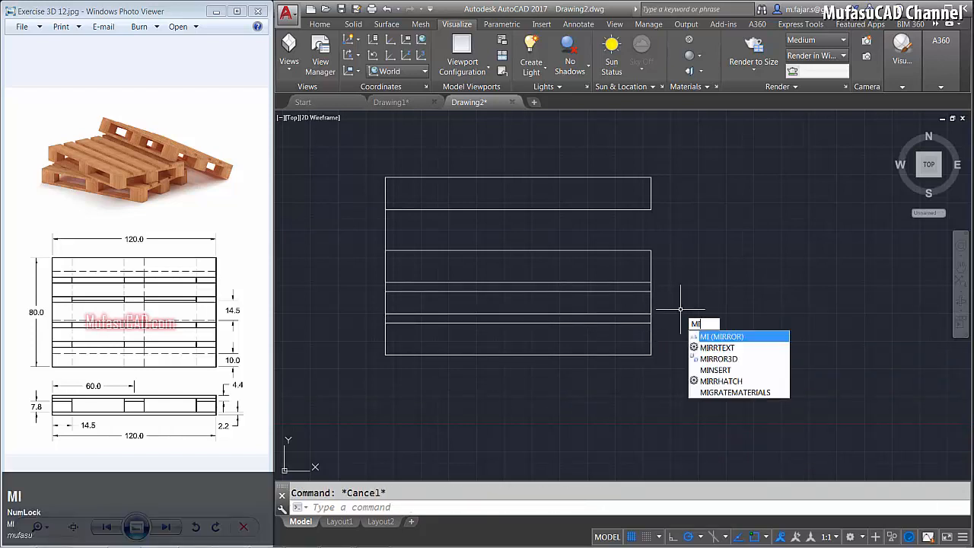
key(space)
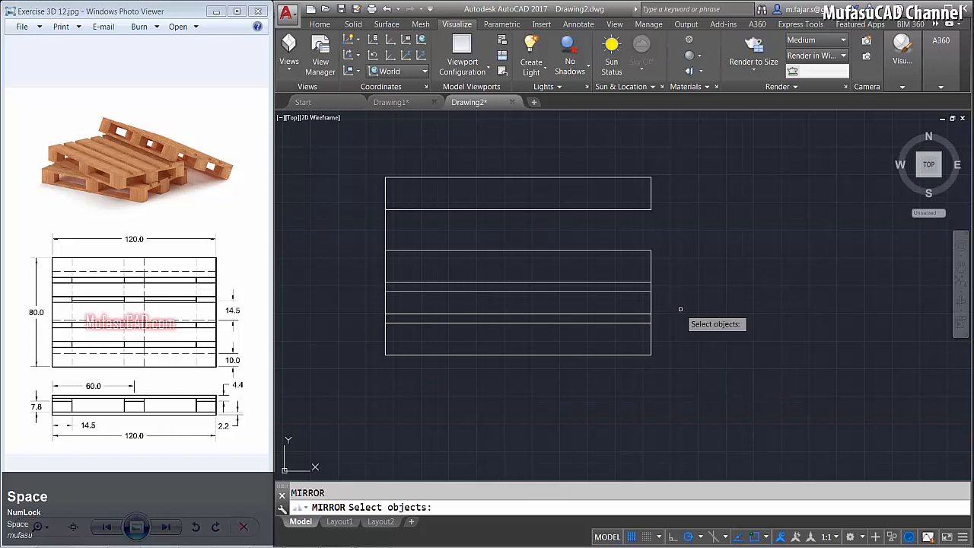
click(637, 292)
key(space)
click(652, 266)
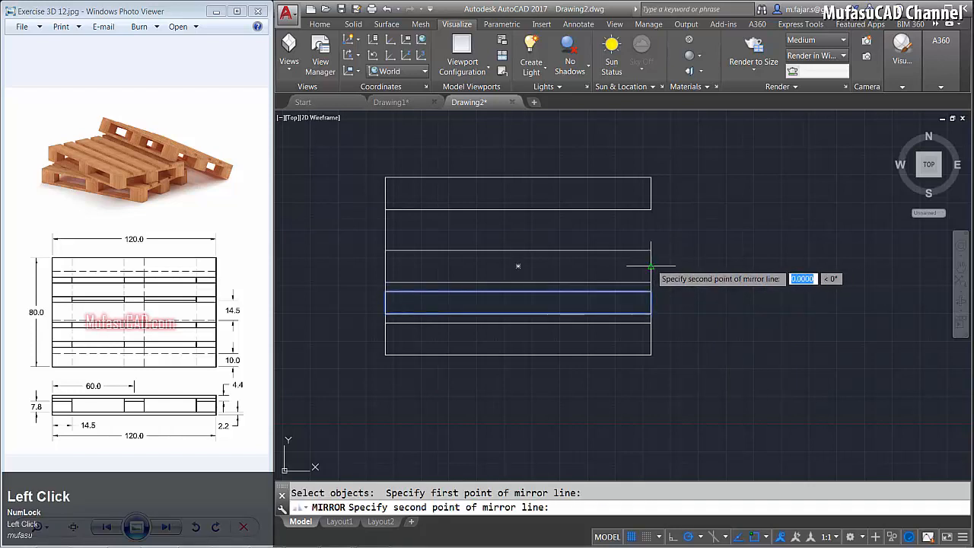
click(683, 266)
key(space)
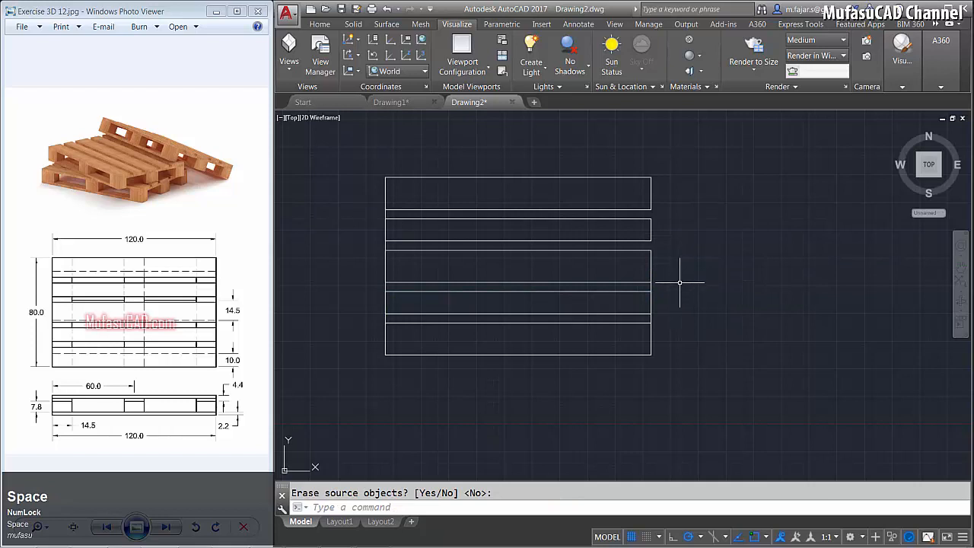
Delete the two vertical helper lines at the left and right ends of the slats
click(651, 287)
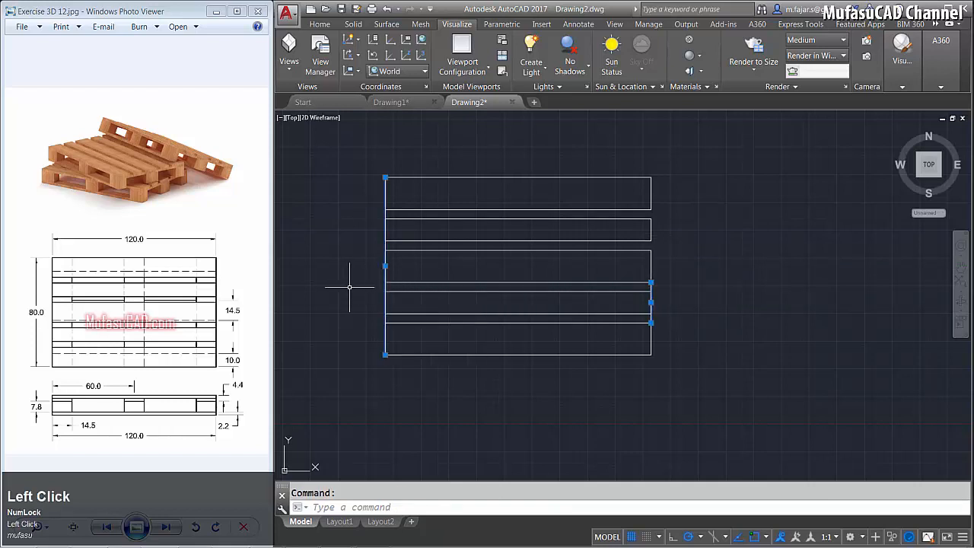
key(Delete)
mouse_move(659, 300)
middle_down()
mouse_move(574, 324)
mouse_move(659, 302)
middle_up()
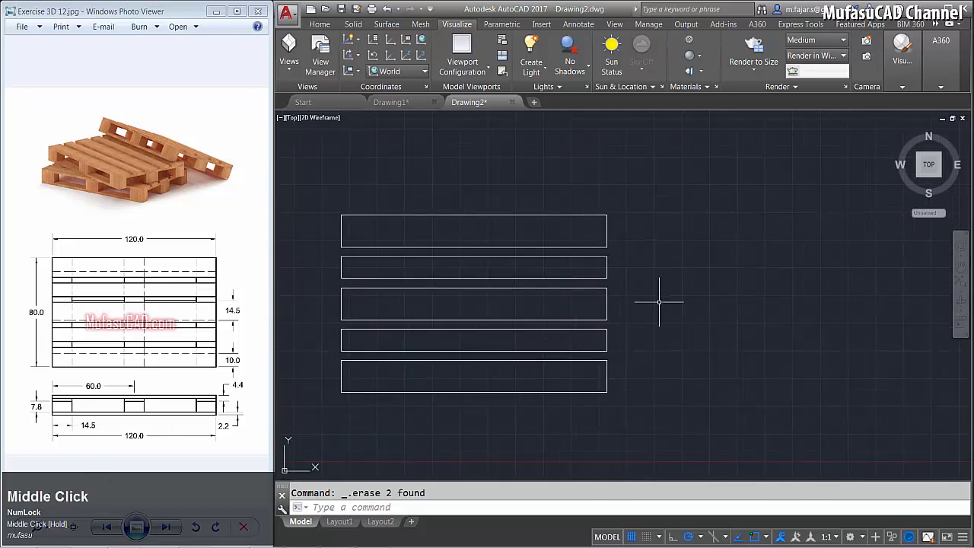
Draw a rectangle 14.5 long and 80 wide beside the right ends of the five slats
text(REC)
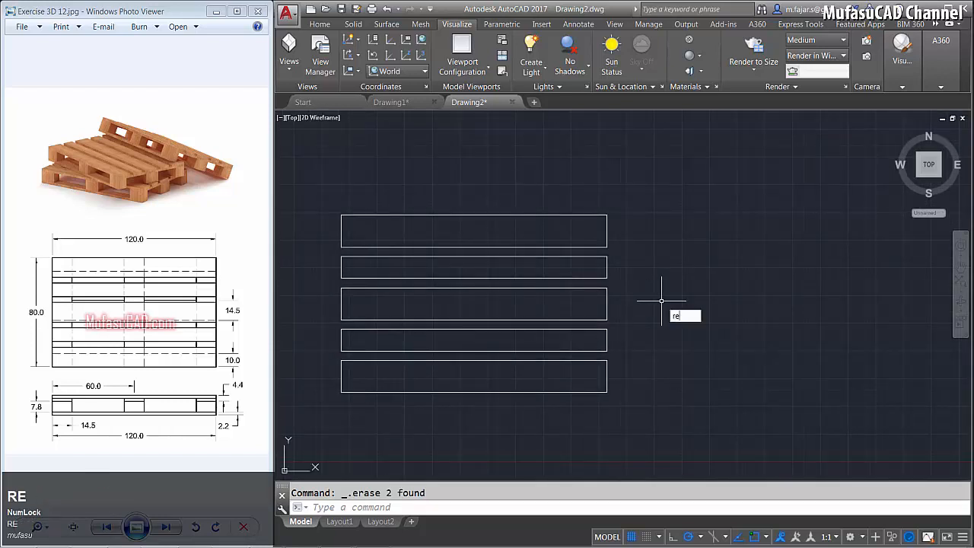
key(space)
click(681, 385)
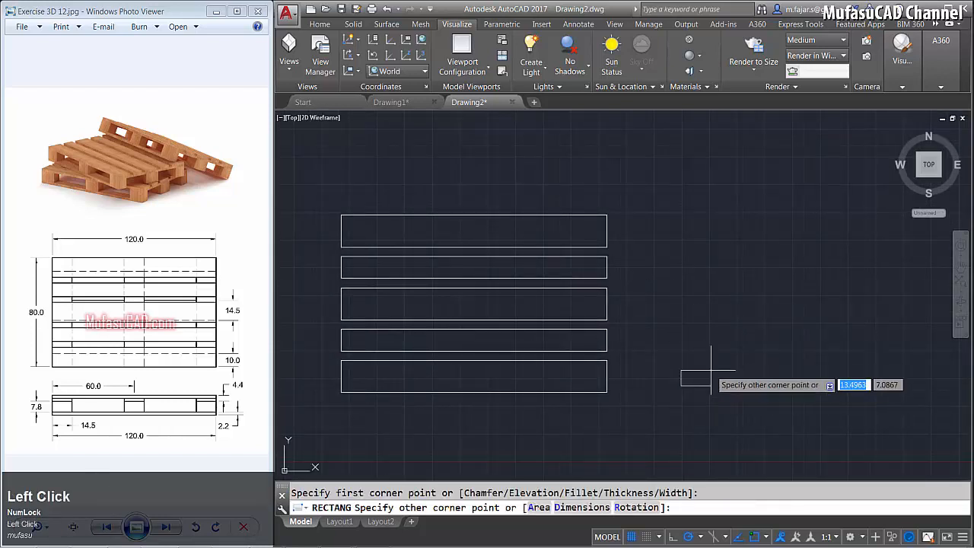
text(d)
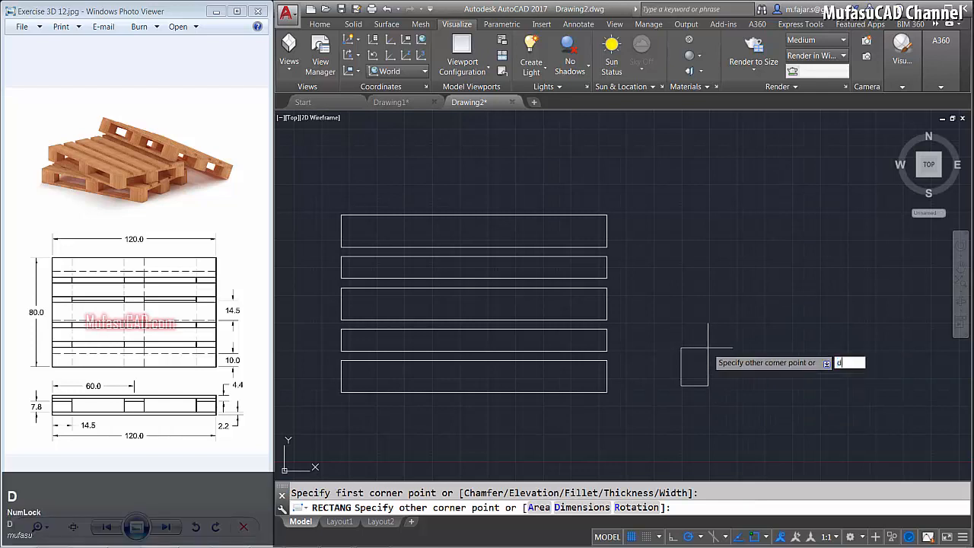
key(space)
text(14.5)
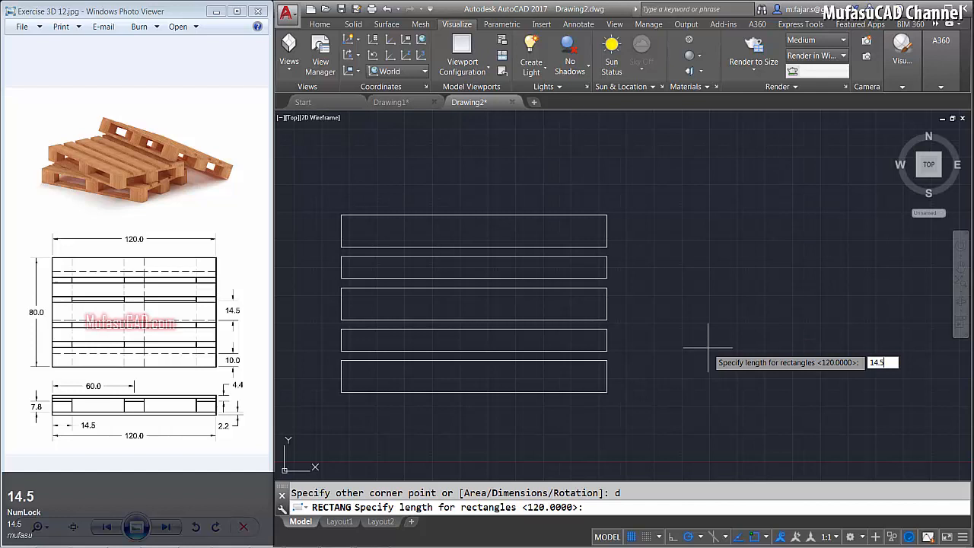
key(space)
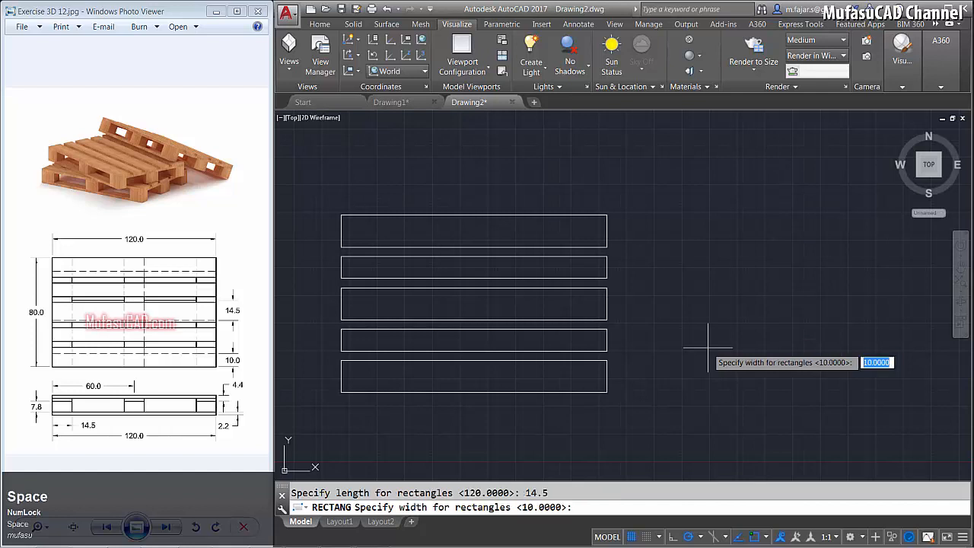
text(8)
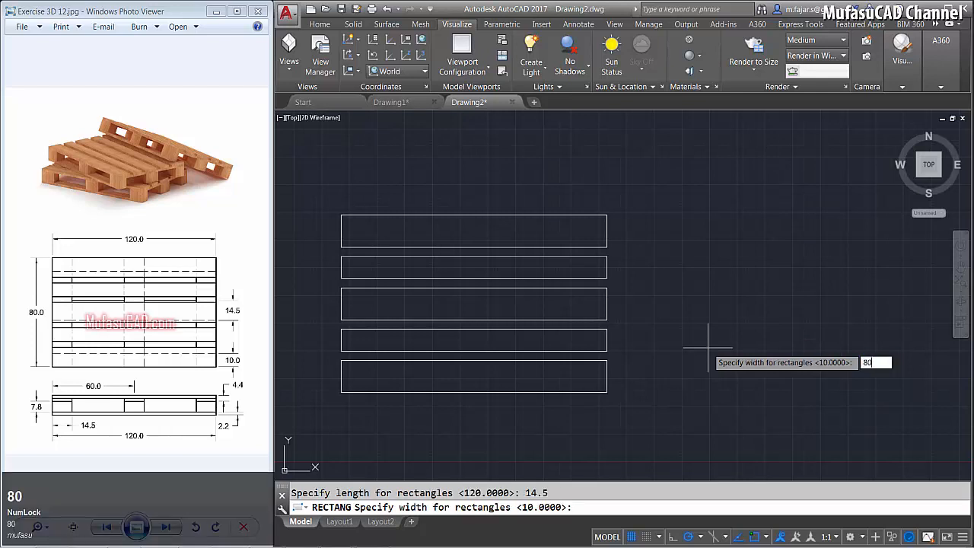
text(0)
key(Return)
click(739, 330)
Draw a rectangle 14.5 long and 10 wide to the right of the 14.5 by 80 rectangle
middle_drag(739, 331, 713, 326)
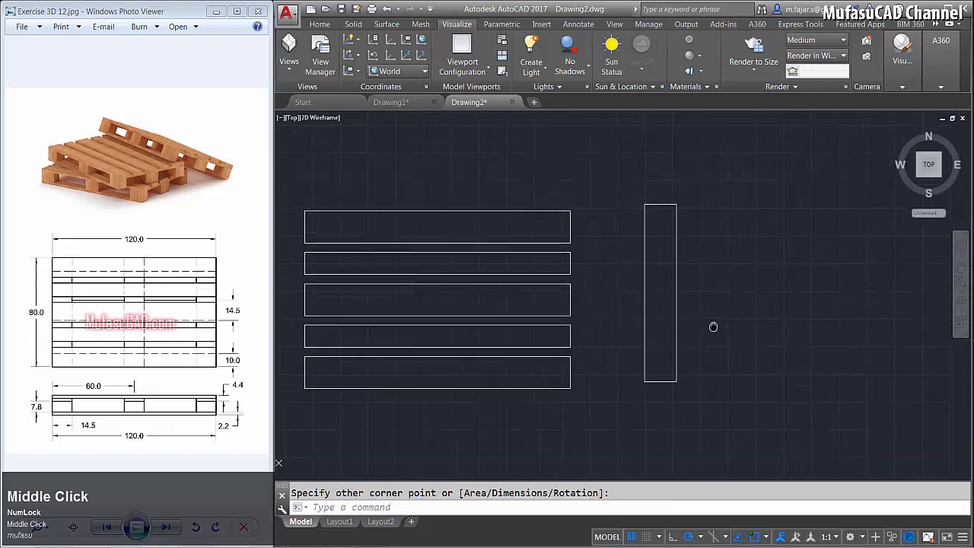
text(rec)
key(space)
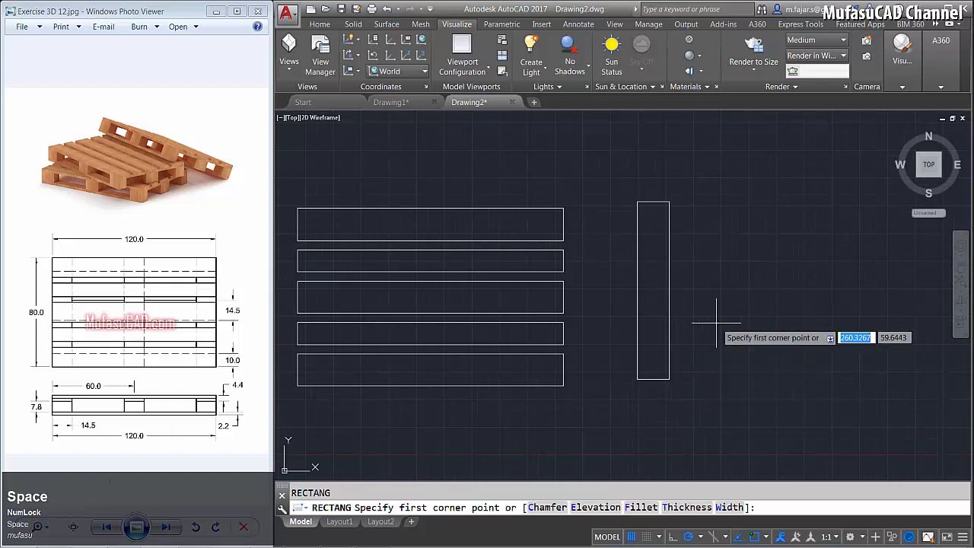
click(715, 377)
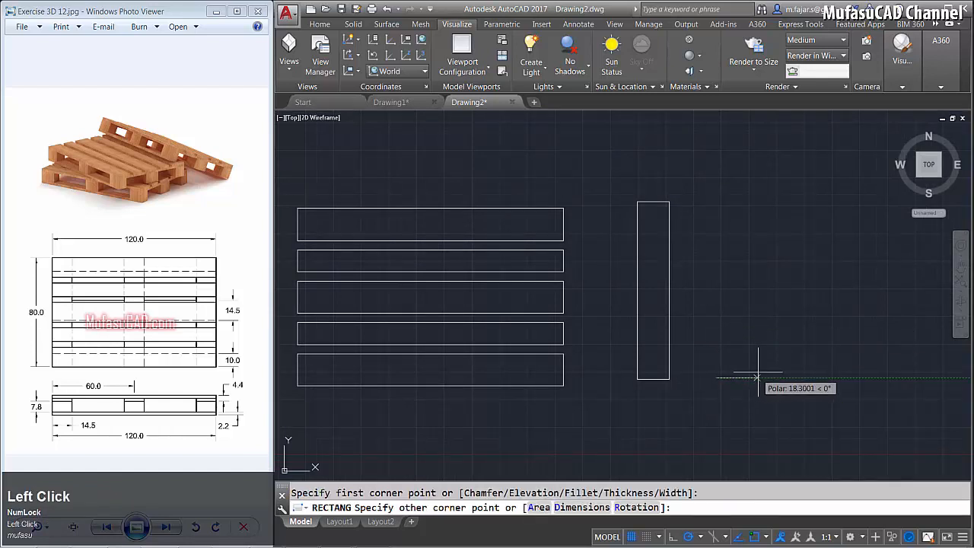
text(d)
key(space)
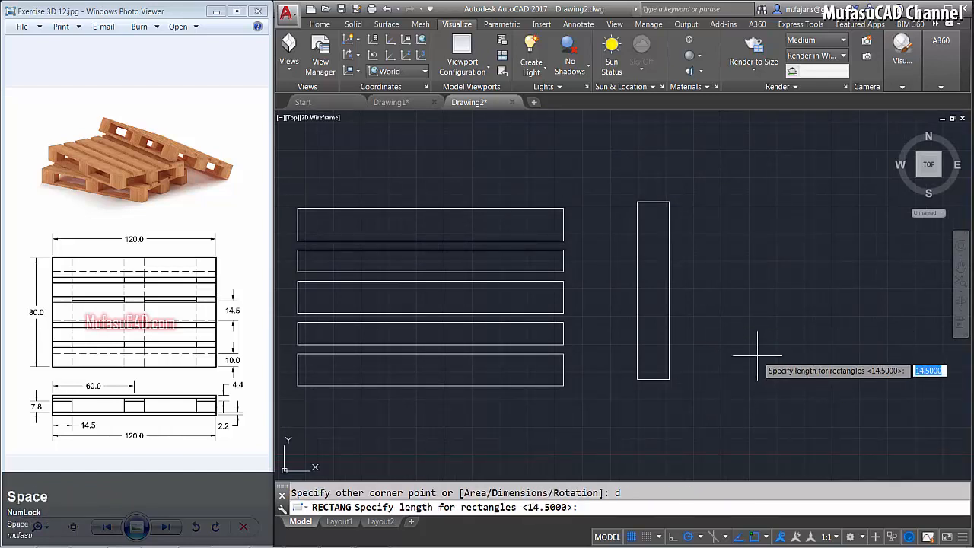
text(14.)
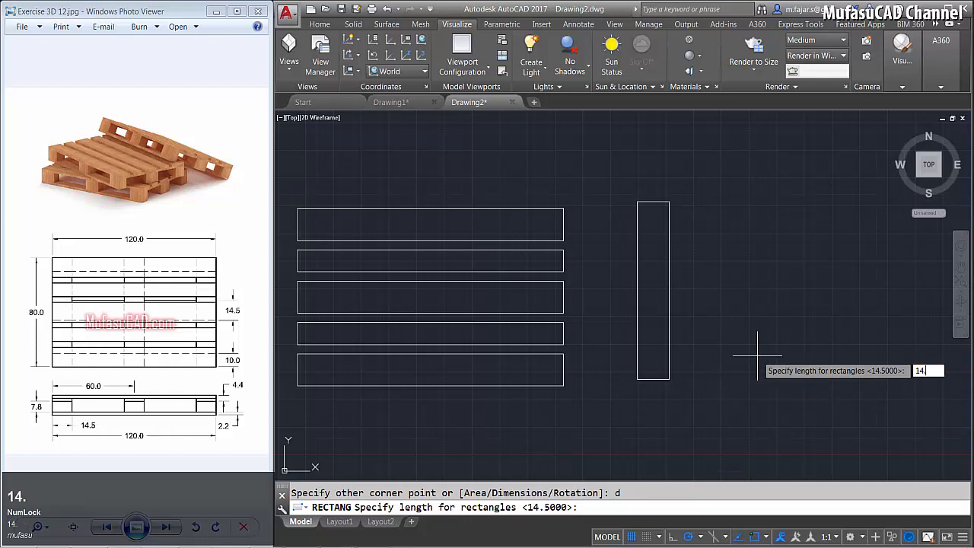
key(Return)
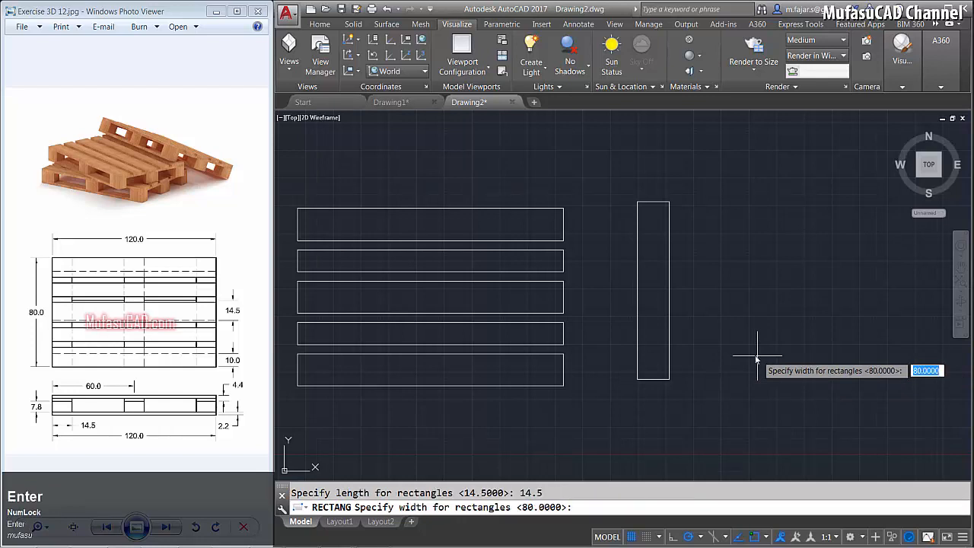
text(10)
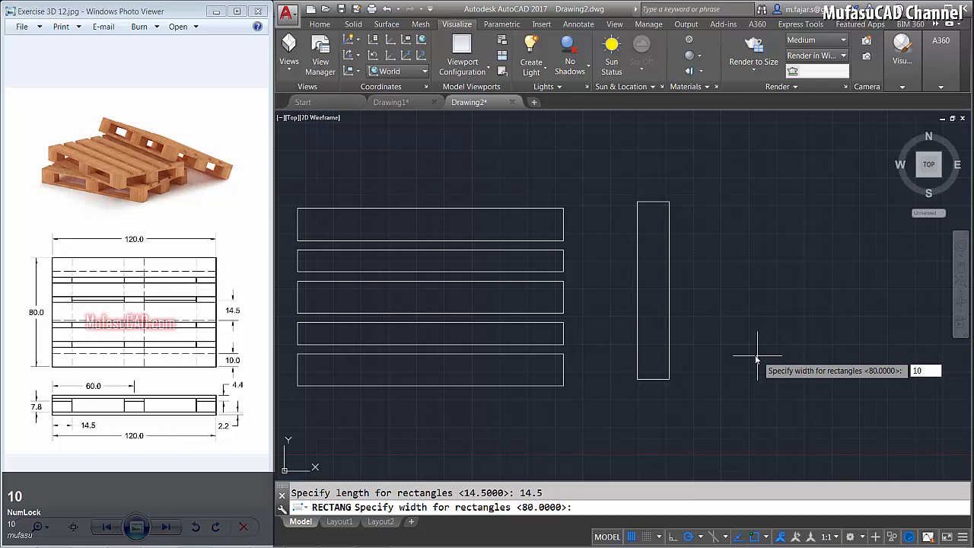
key(Return)
click(750, 363)
Draw a 14.5 by 14.5 square to the right of the 14.5 by 10 rectangle
middle_drag(752, 364, 709, 357)
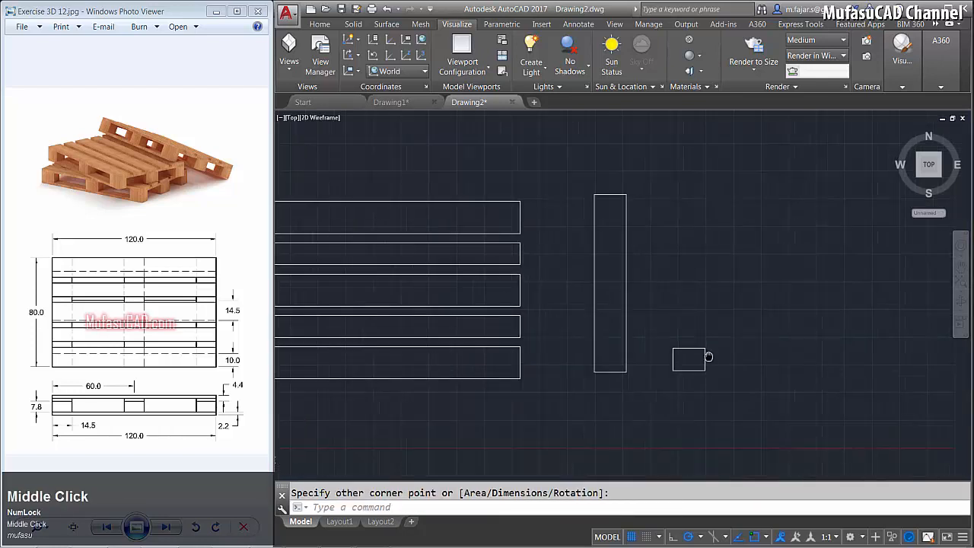
text(rec)
key(space)
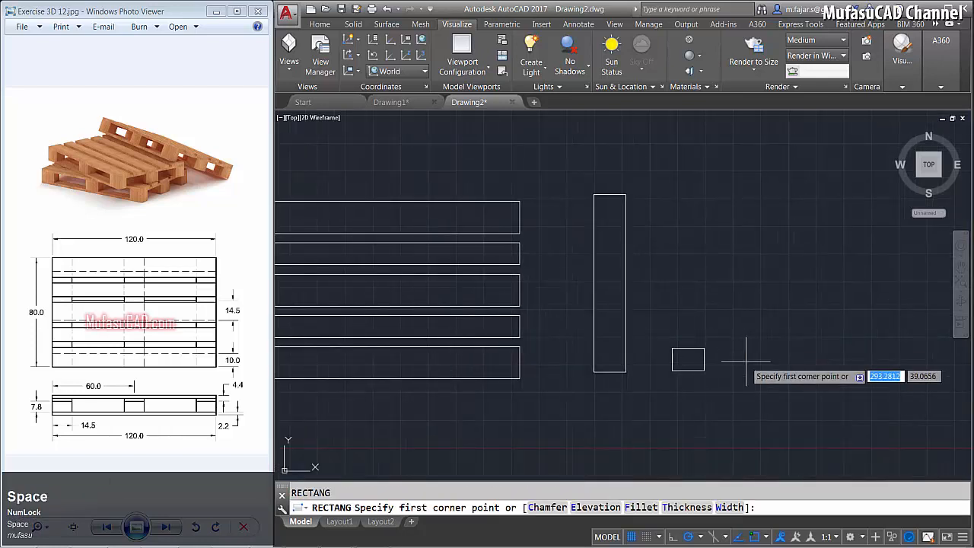
click(740, 369)
text(d)
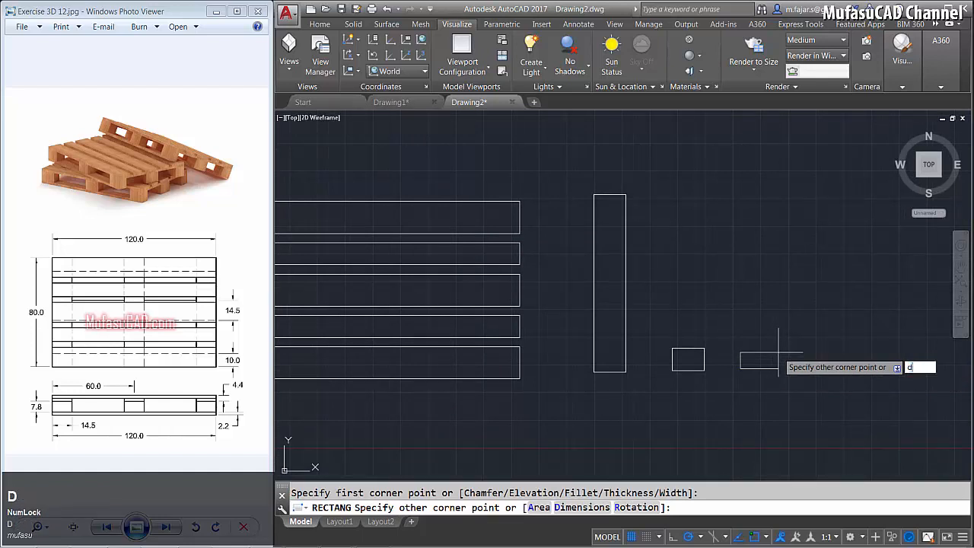
key(space)
text(14)
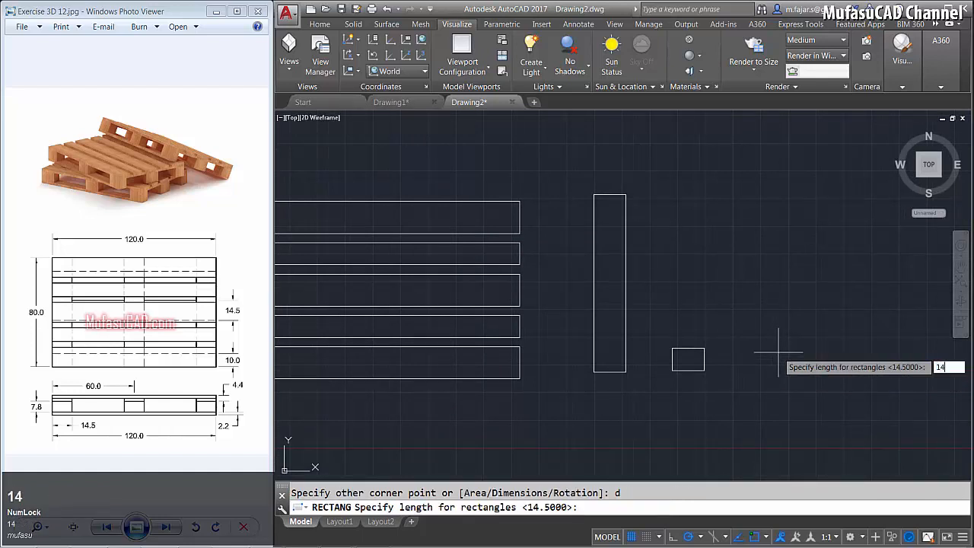
text(.5)
key(space)
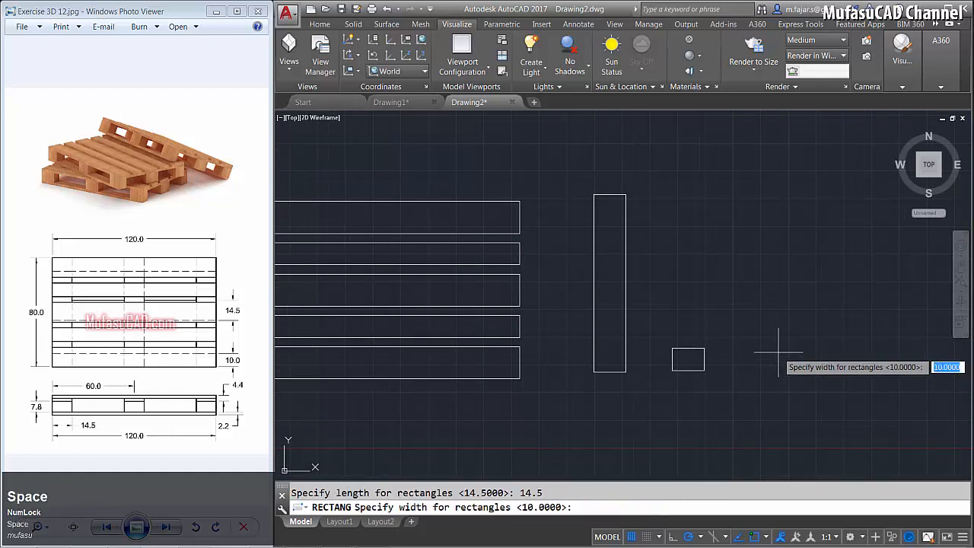
text(14.5)
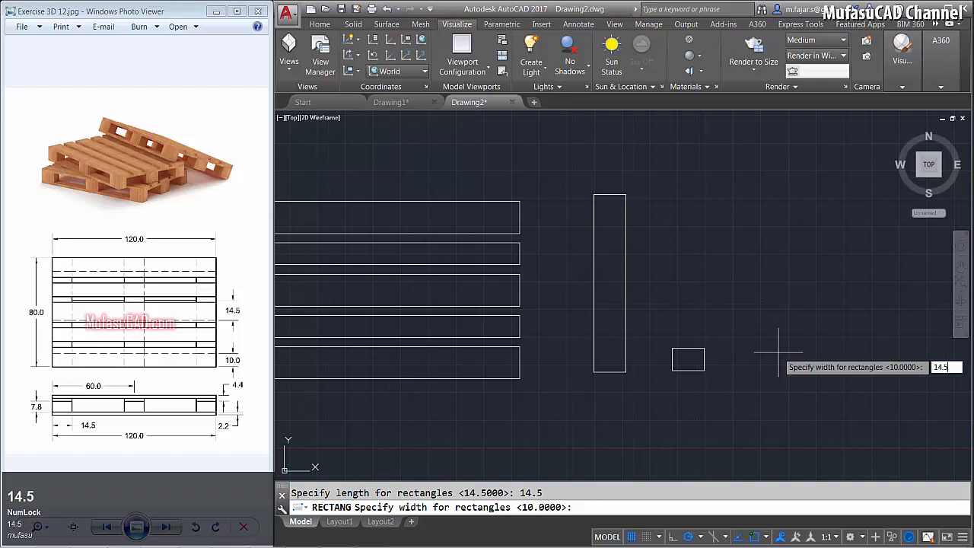
key(Return)
click(772, 343)
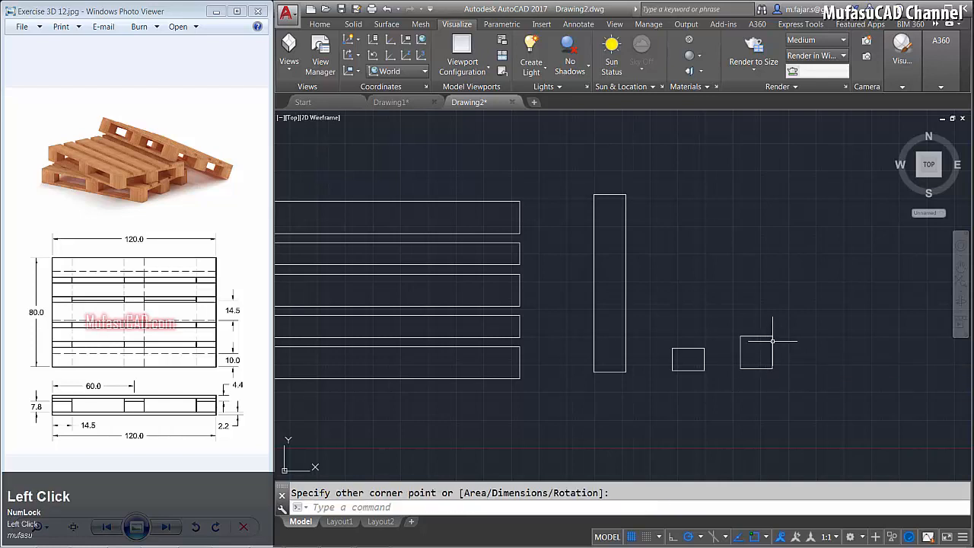
Move the 14.5 by 10 rectangle by its lower-right corner onto the lower-right corner of the 14.5 by 80 rectangle
middle_drag(726, 327, 767, 336)
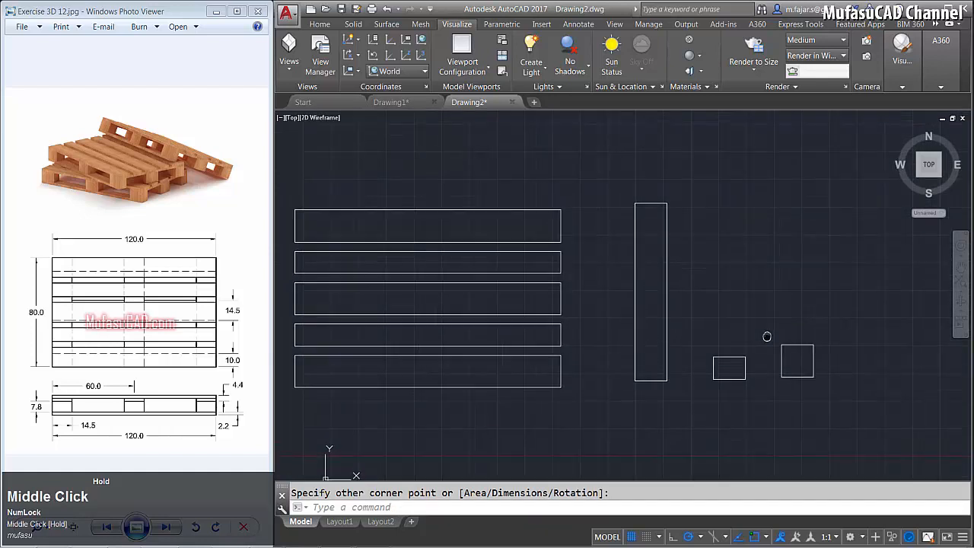
text(m)
key(Return)
click(748, 346)
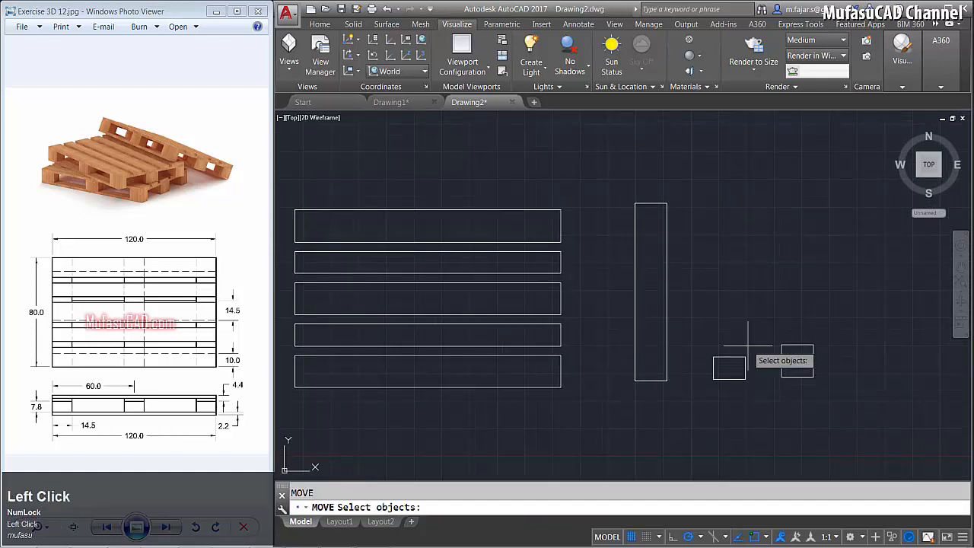
click(706, 392)
key(space)
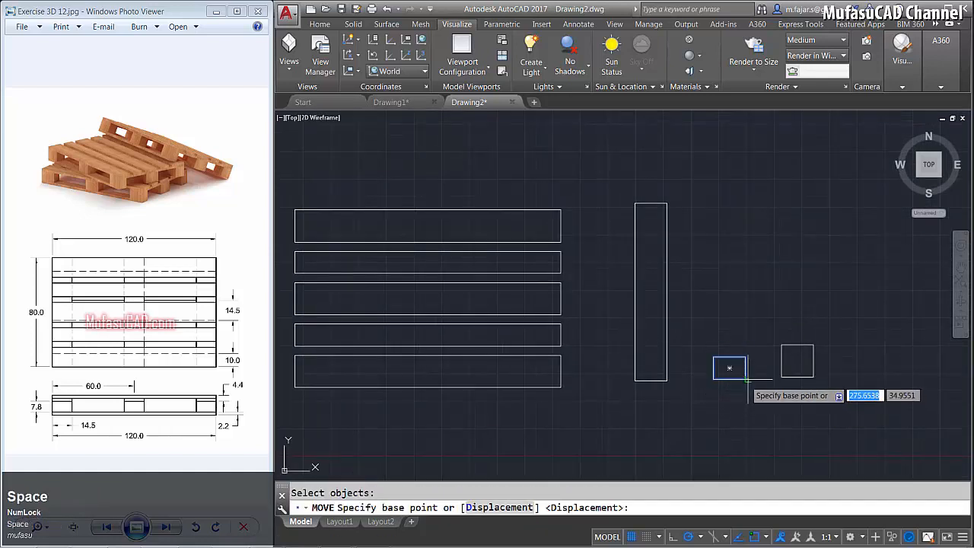
click(742, 379)
click(666, 380)
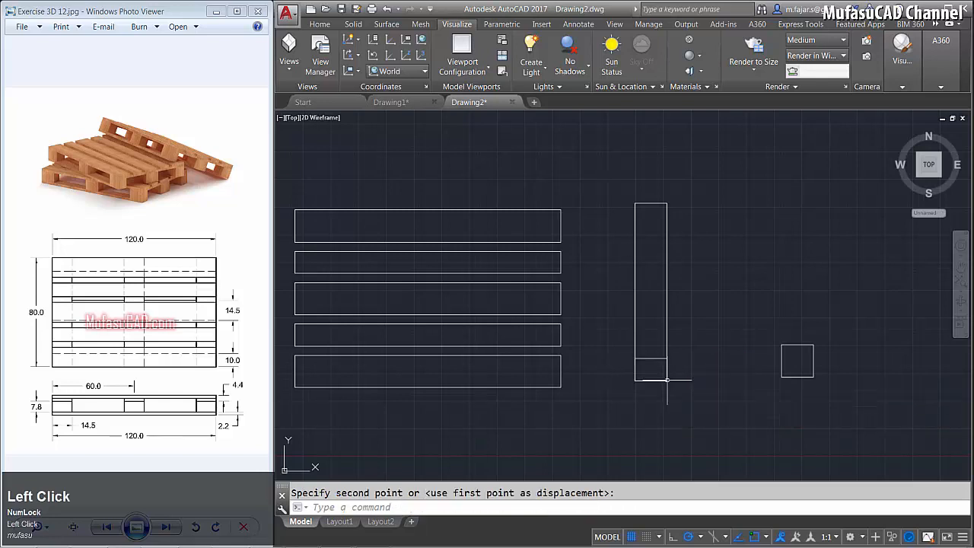
Mirror the 14.5 by 10 rectangle about a horizontal axis through the middle of the 14.5 by 80 rectangle, keeping the original
text(mi)
key(space)
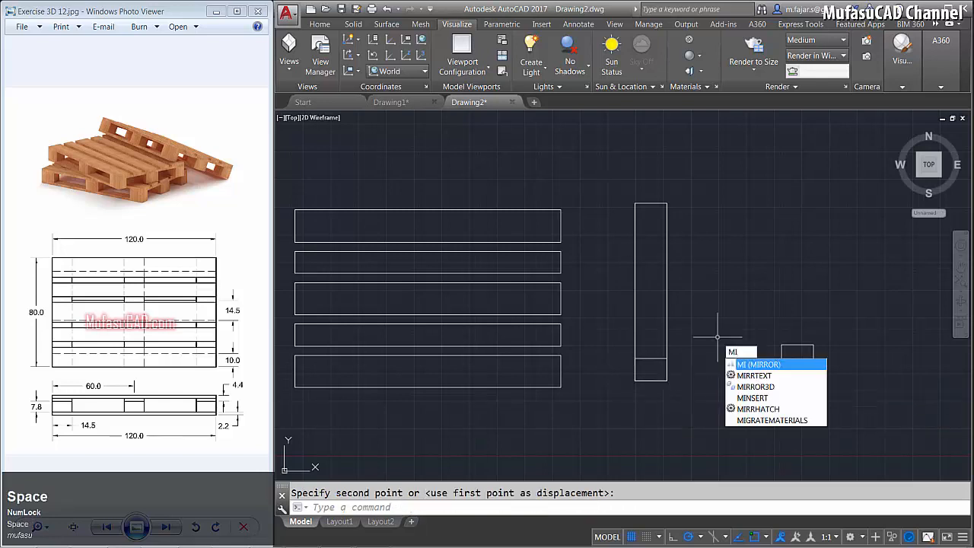
click(625, 350)
click(673, 385)
key(space)
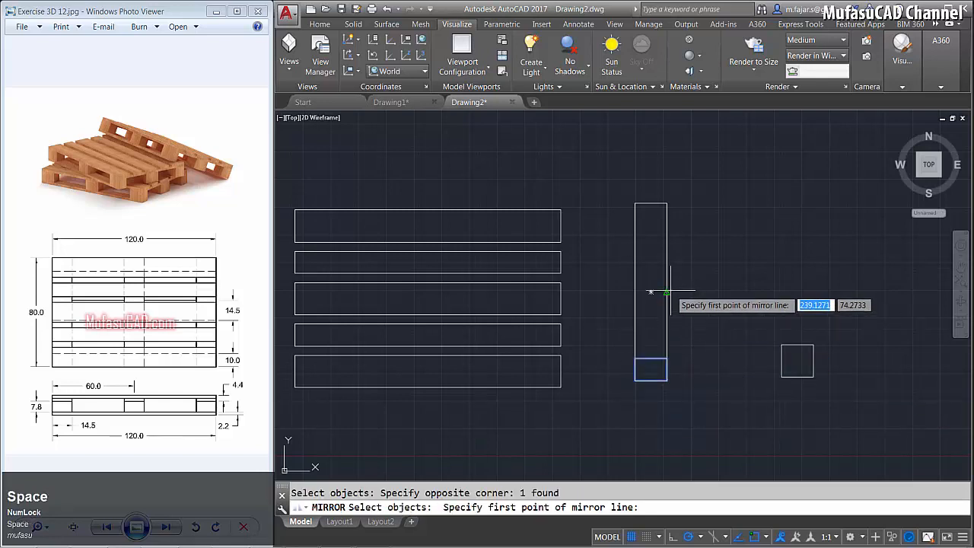
click(651, 291)
click(716, 292)
key(space)
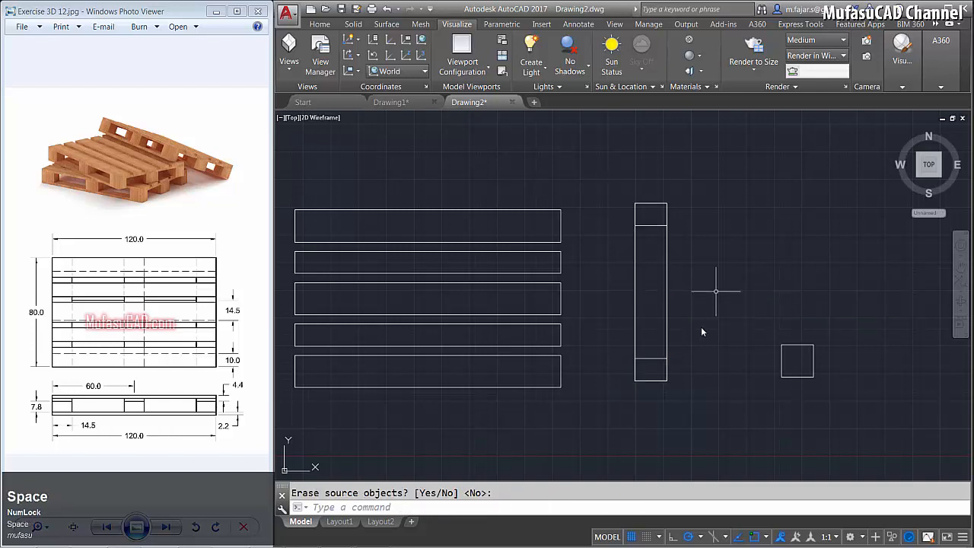
Move the 14.5 square by its right edge's midpoint to the midpoint of the 14.5 by 80 rectangle's right edge
key(ctrl+z)
text(m)
key(space)
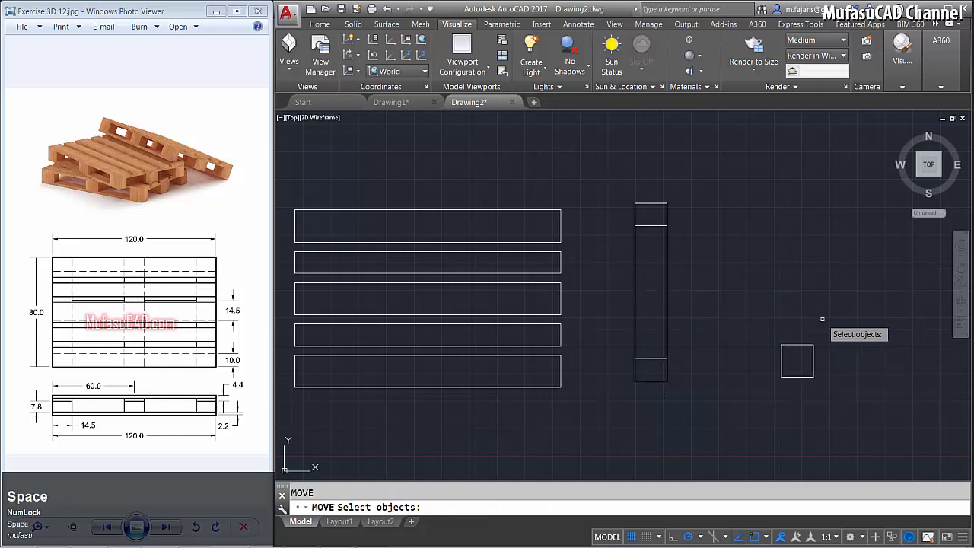
click(846, 322)
click(753, 395)
key(space)
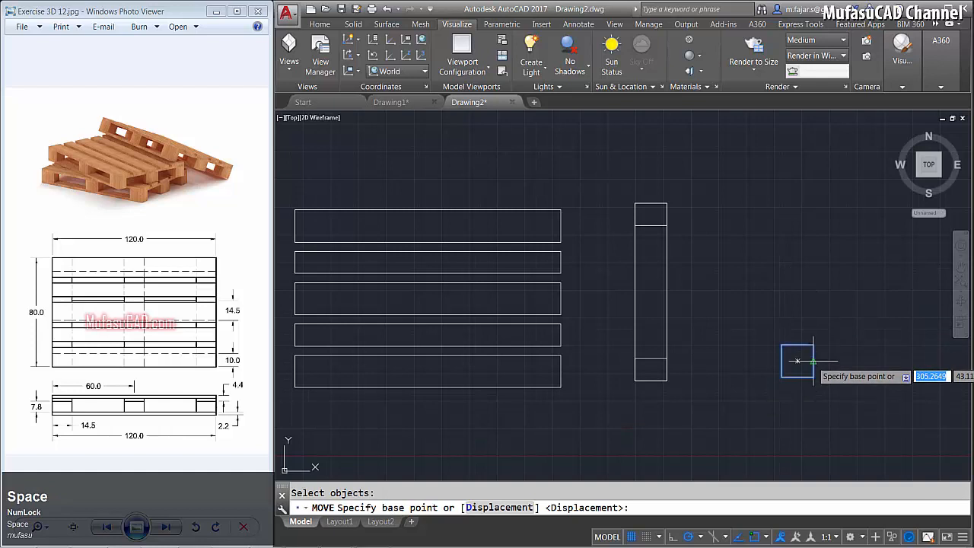
click(797, 360)
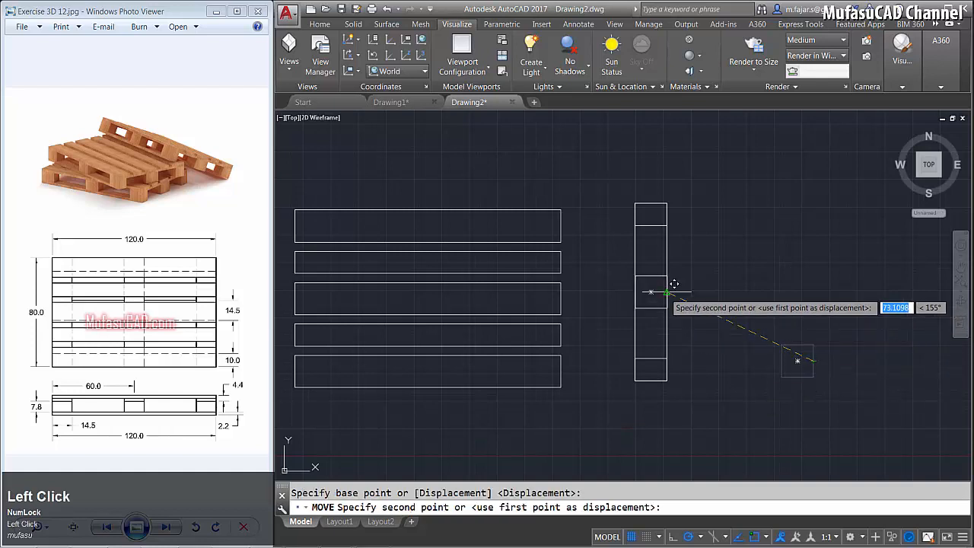
click(666, 292)
Extrude the five slat rectangles and the 14.5 by 80 cross-board rectangle upward by 2.2
middle_drag(710, 296, 707, 243)
middle_drag(674, 272, 724, 302)
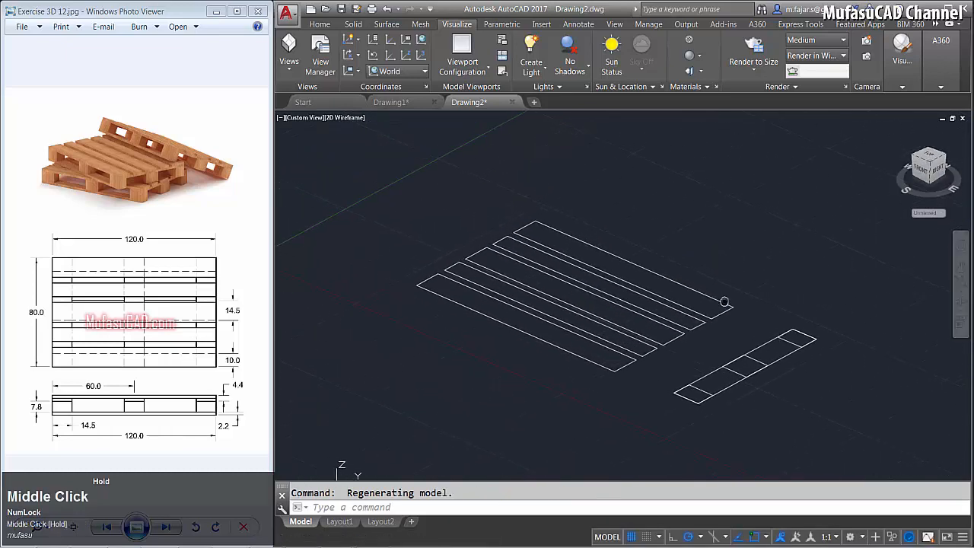
key(Escape)
text(ext)
key(space)
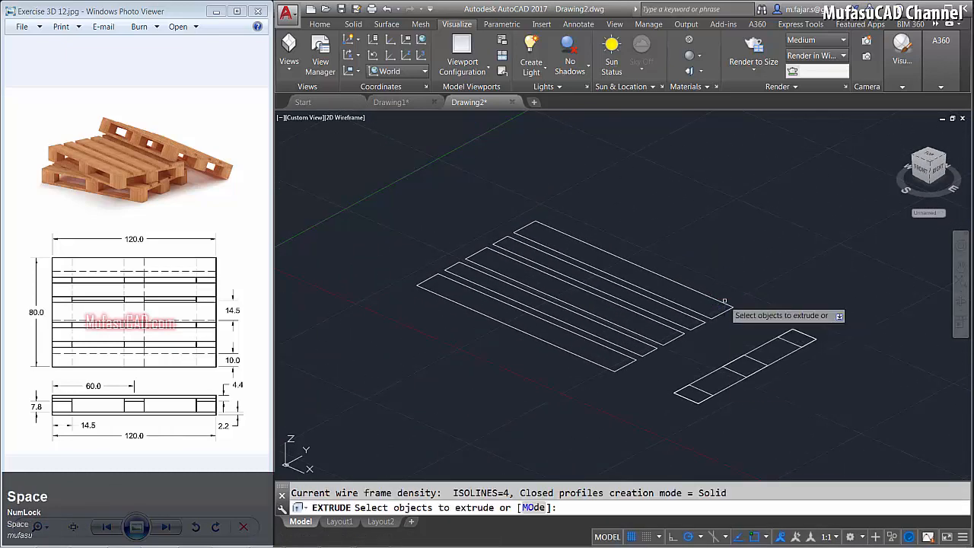
click(583, 189)
click(497, 340)
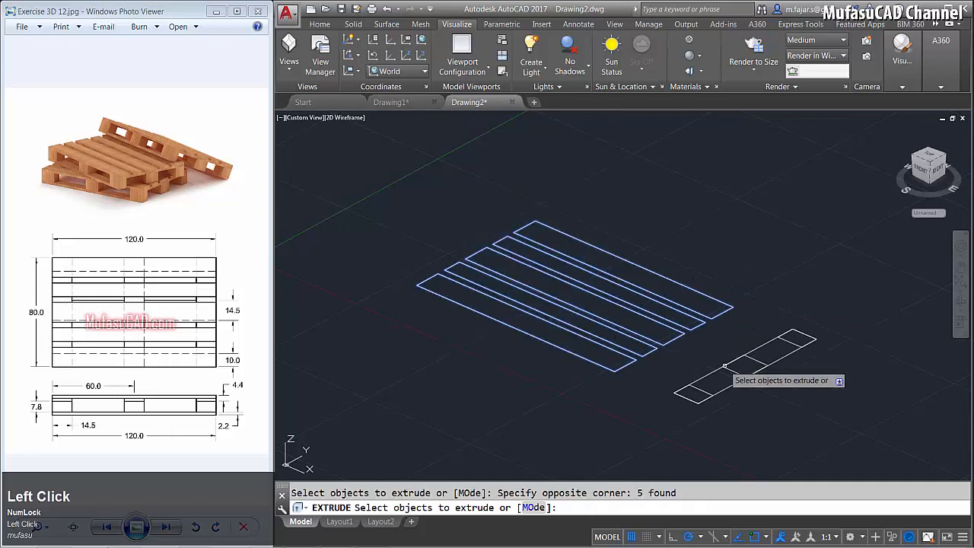
click(691, 385)
key(space)
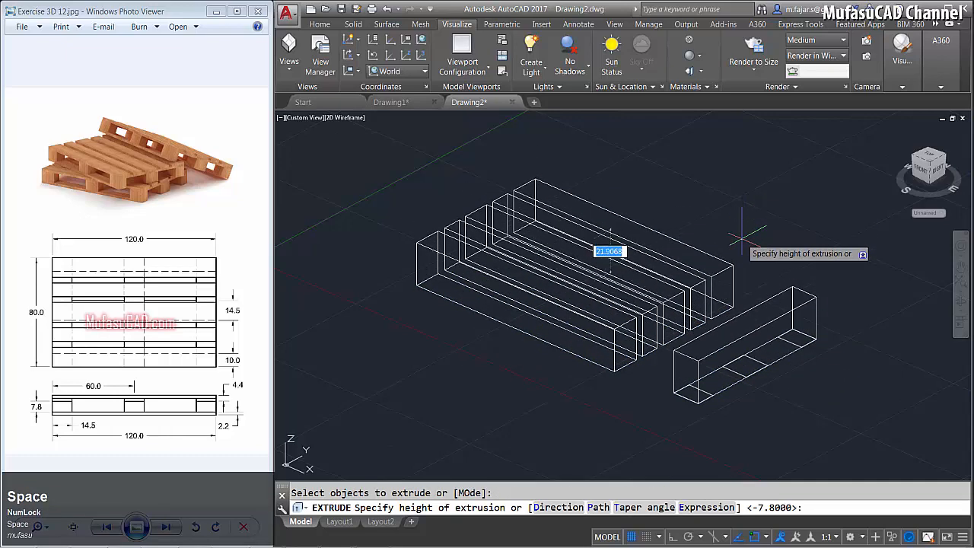
text(2)
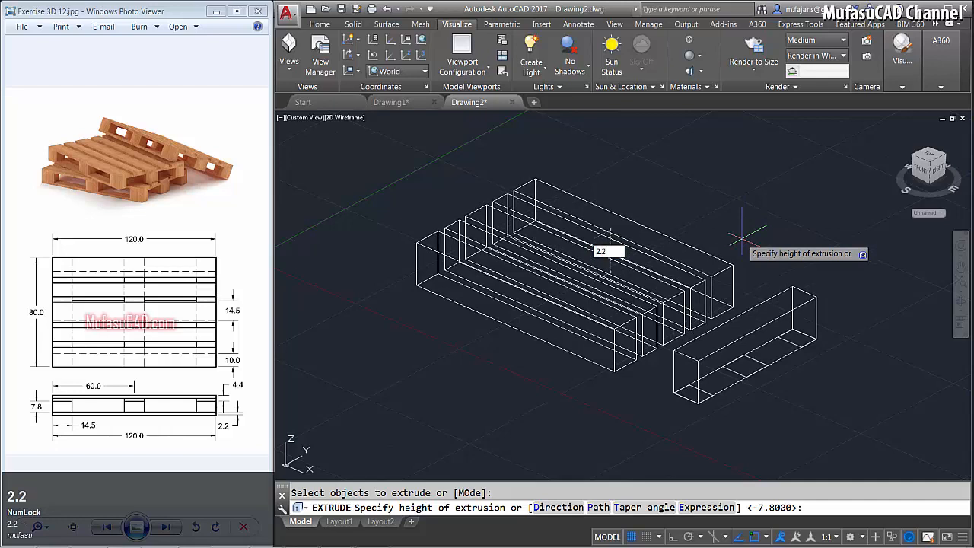
text(.2)
key(Return)
Extrude the three block outlines on the cross-board downward by 7.8
text(ex)
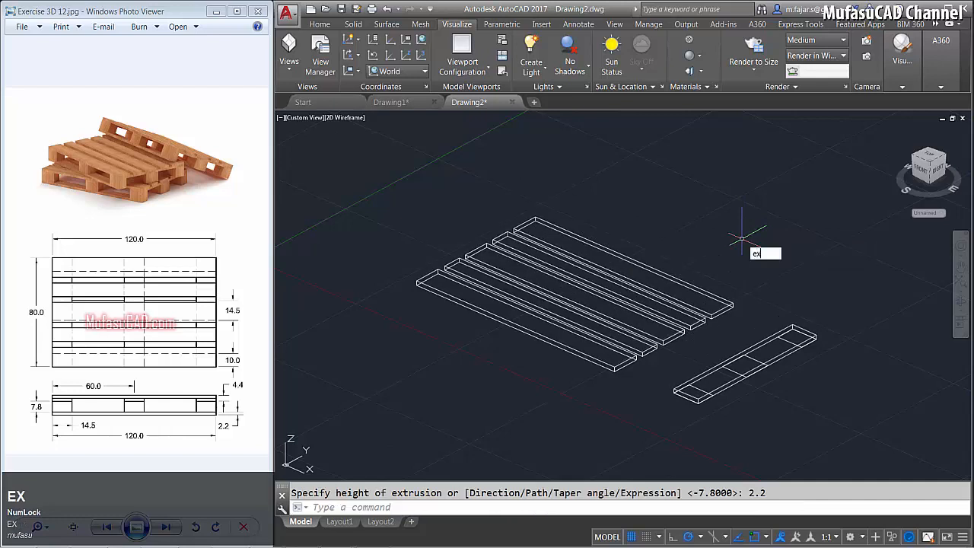
key(space)
click(700, 392)
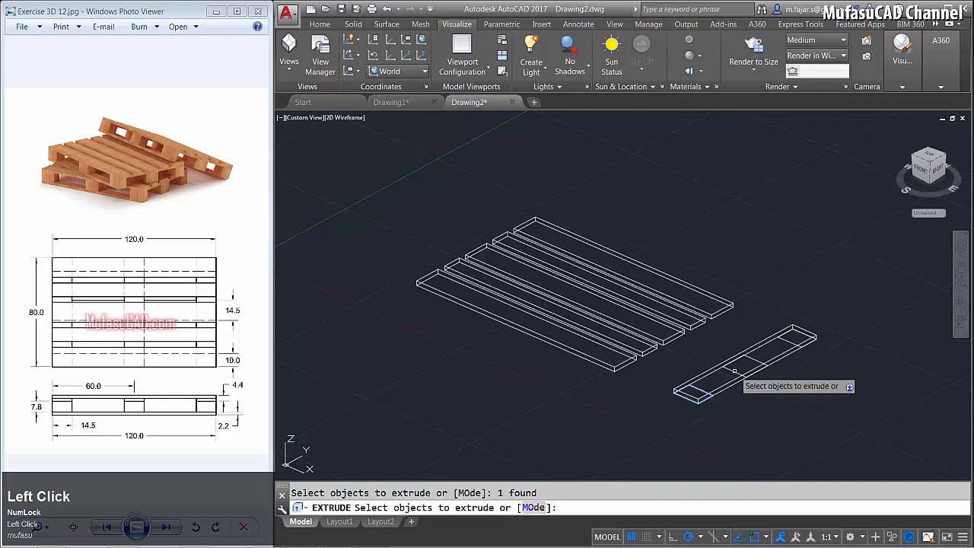
click(735, 371)
click(790, 341)
key(space)
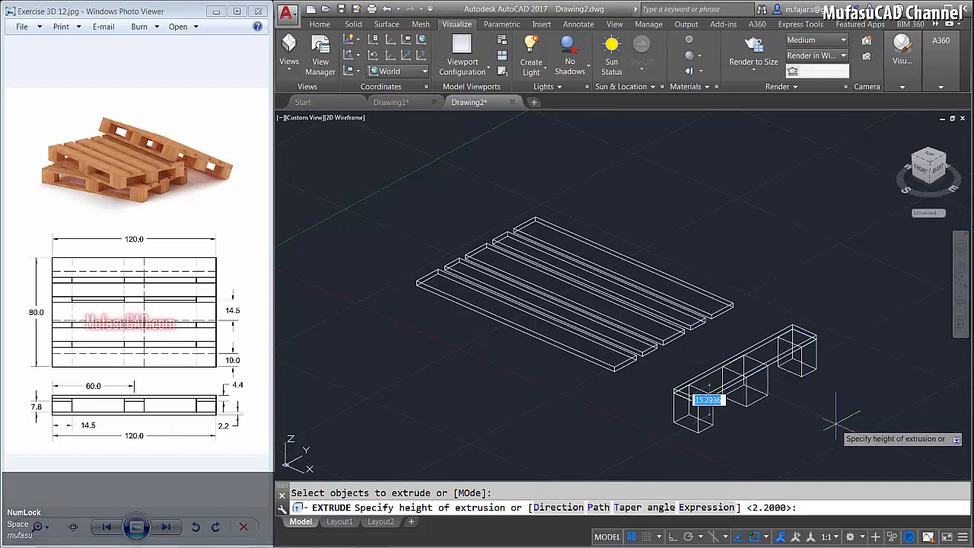
text(7.8)
key(Return)
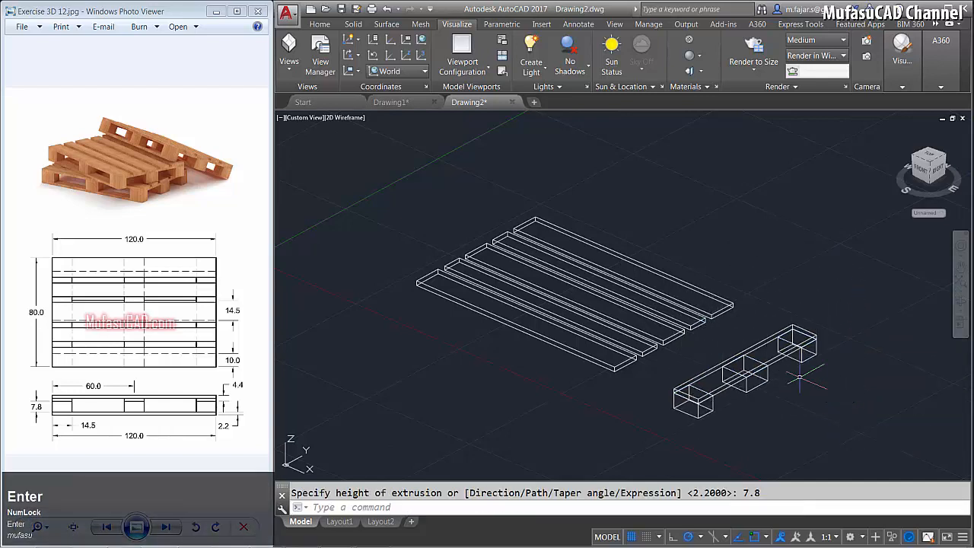
Copy the cross-board with its three blocks to the underside of the slats, flush with their right-hand end corner
middle_drag(770, 353, 775, 341)
text(co)
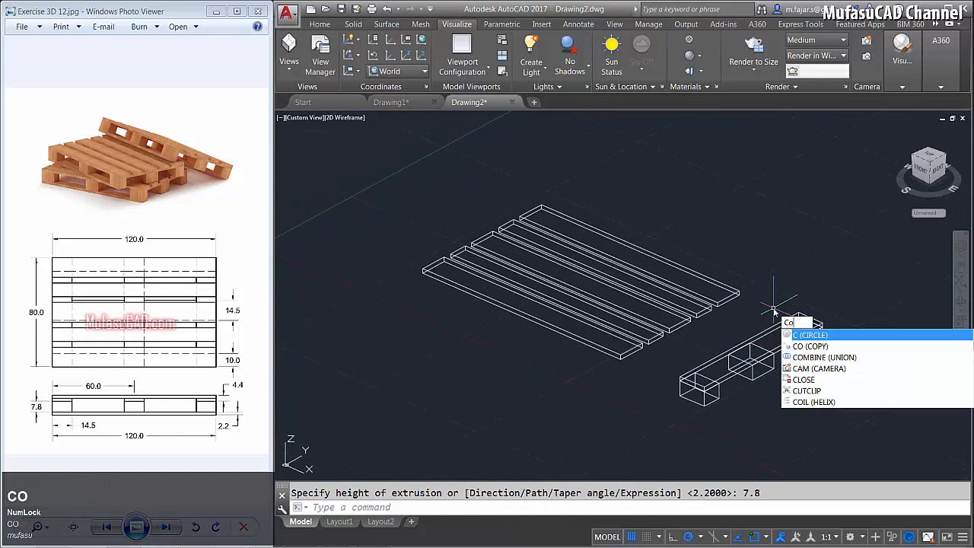
key(space)
click(856, 308)
click(744, 403)
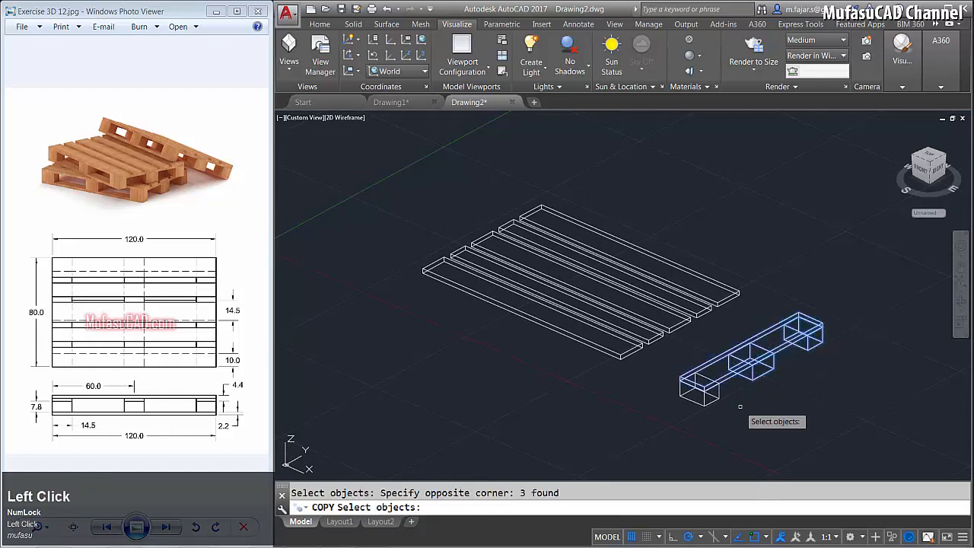
click(736, 408)
click(684, 378)
key(space)
scroll(679, 395, up, 2)
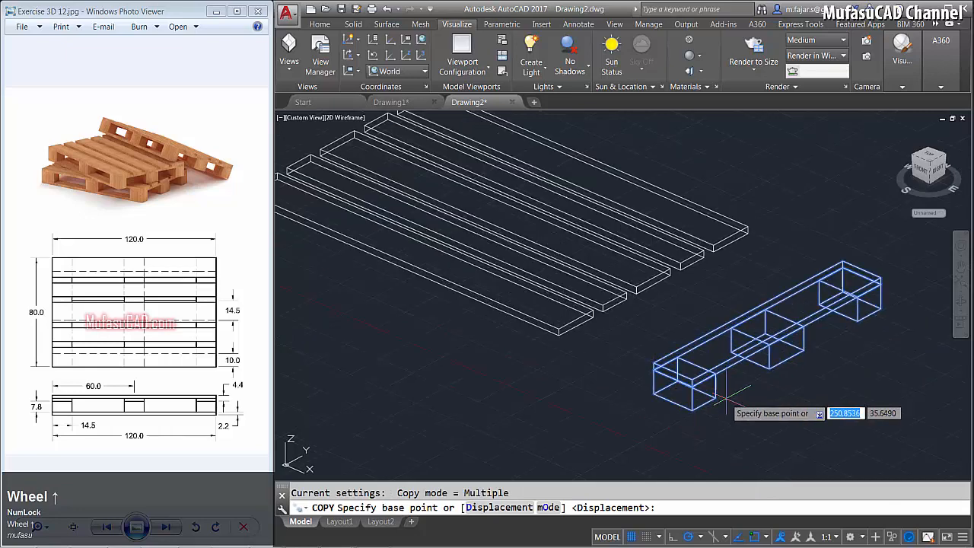
click(655, 368)
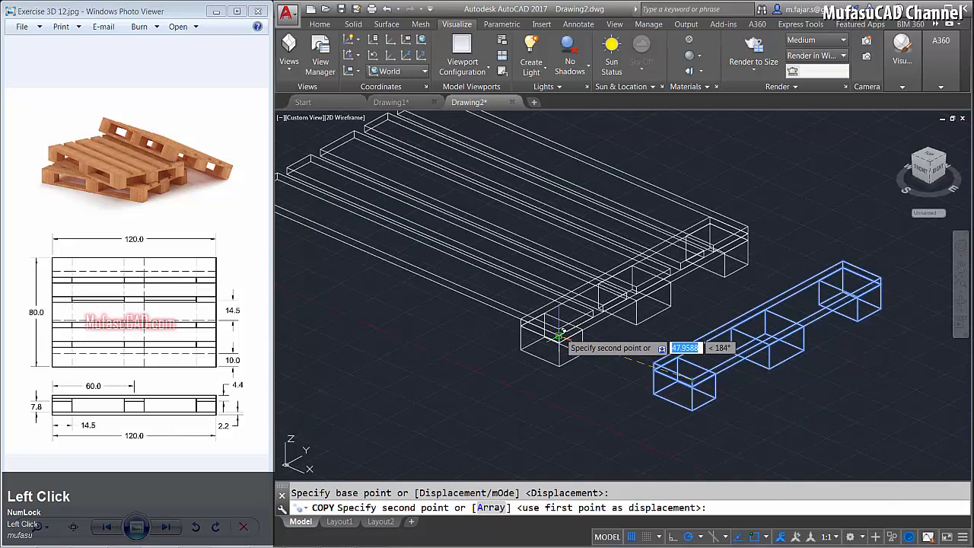
click(558, 335)
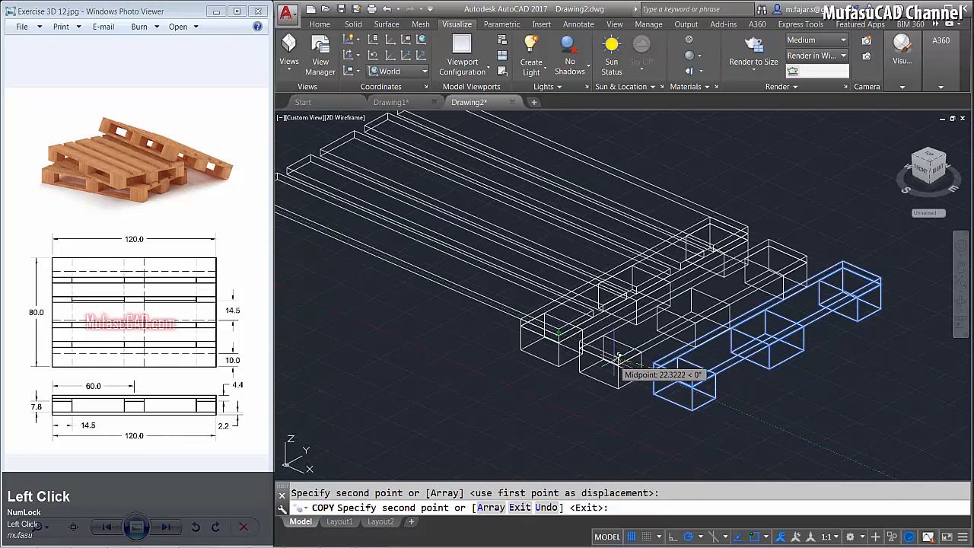
key(space)
Copy the separate cross-board and blocks by the board's front edge midpoint to the midpoint of the front slat's lower long edge
text(ct )
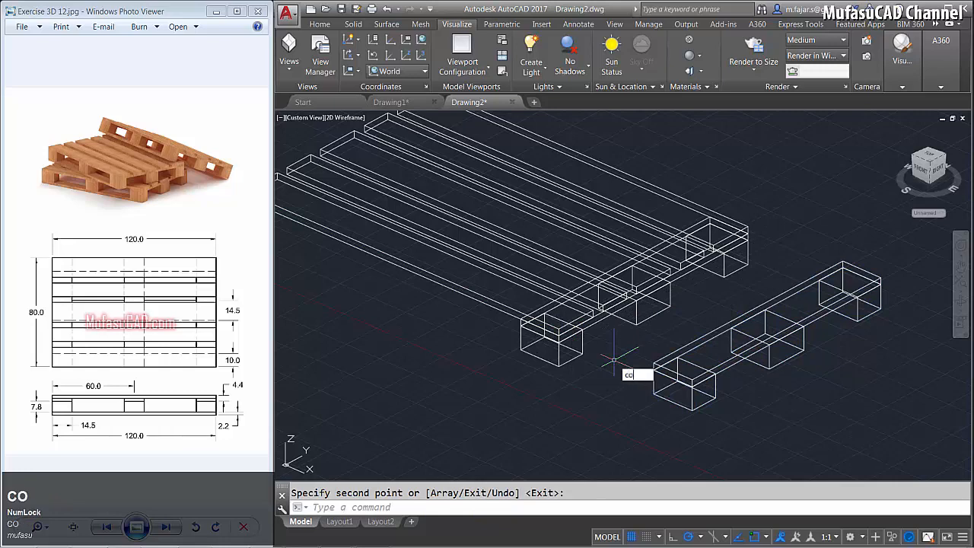
text(o)
key(space)
click(695, 391)
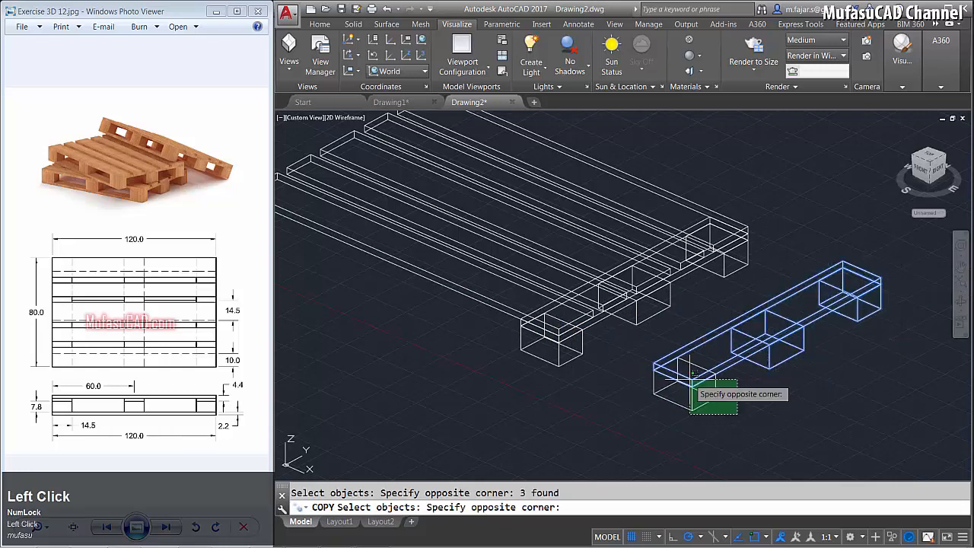
click(677, 397)
key(space)
click(676, 371)
click(674, 370)
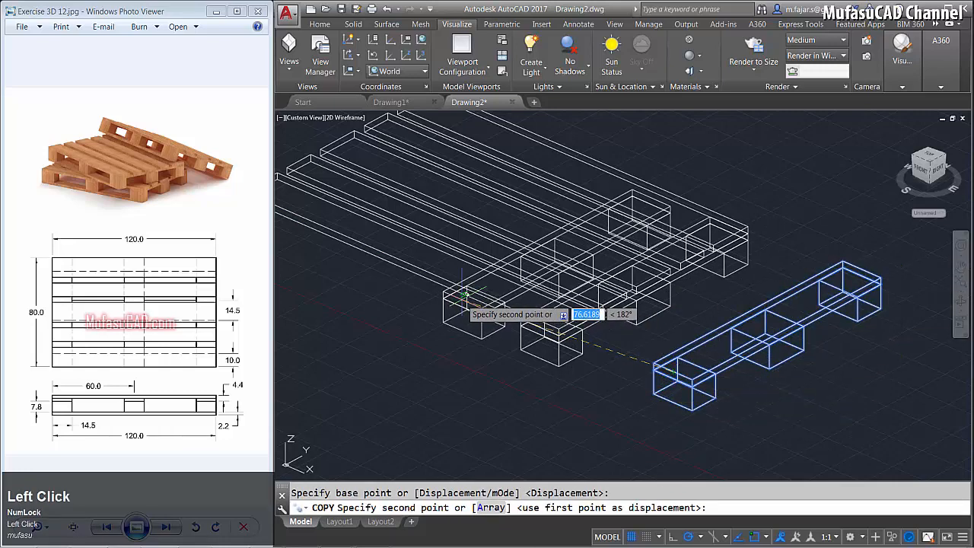
click(405, 263)
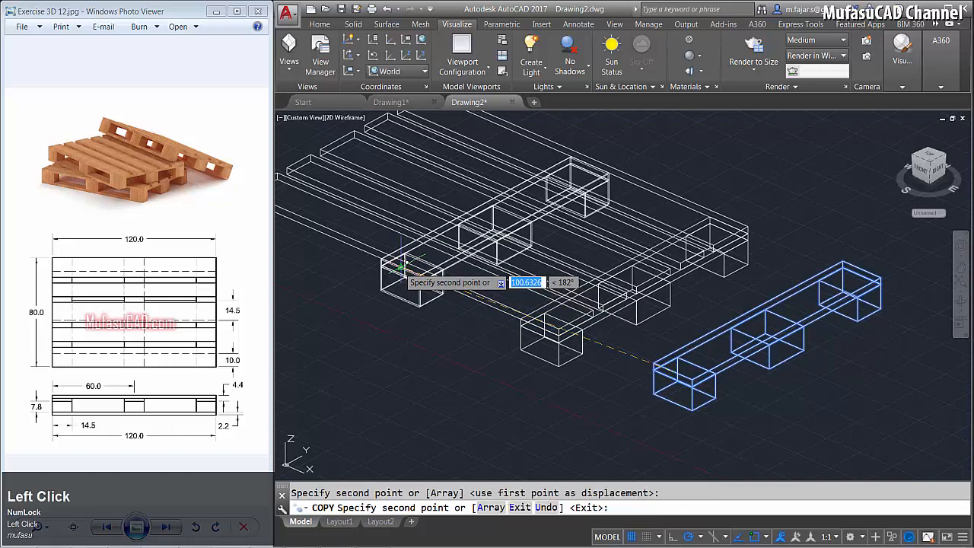
middle_drag(377, 293, 518, 323)
key(space)
middle_drag(561, 371, 491, 320)
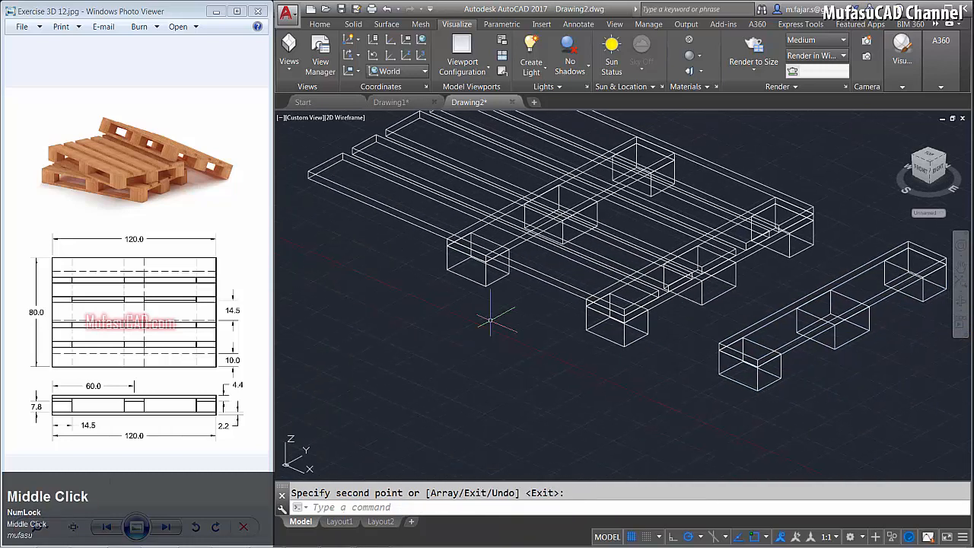
Move the original cross-board and blocks by the board's top corner to the lower corner at the slats' far left end
text(m)
key(space)
click(891, 257)
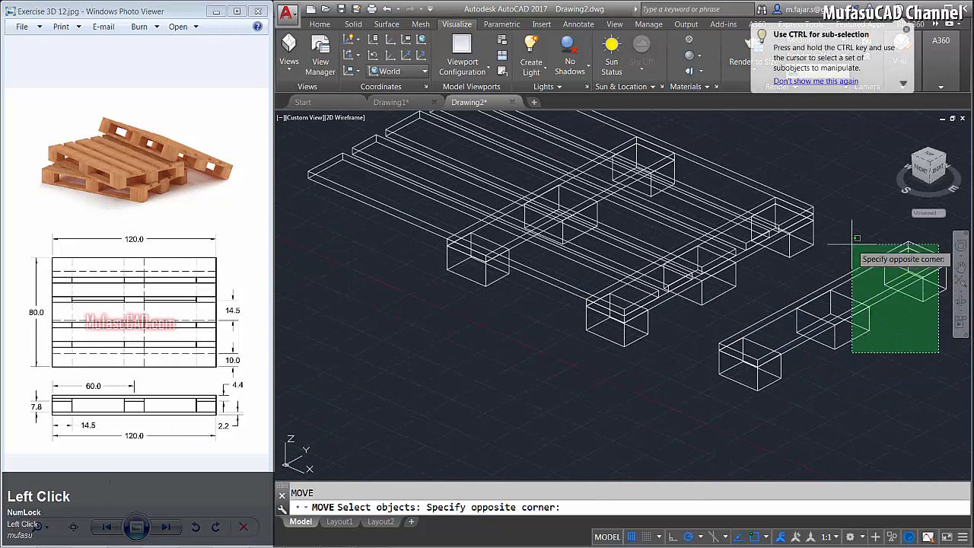
click(821, 399)
click(822, 399)
click(716, 341)
key(space)
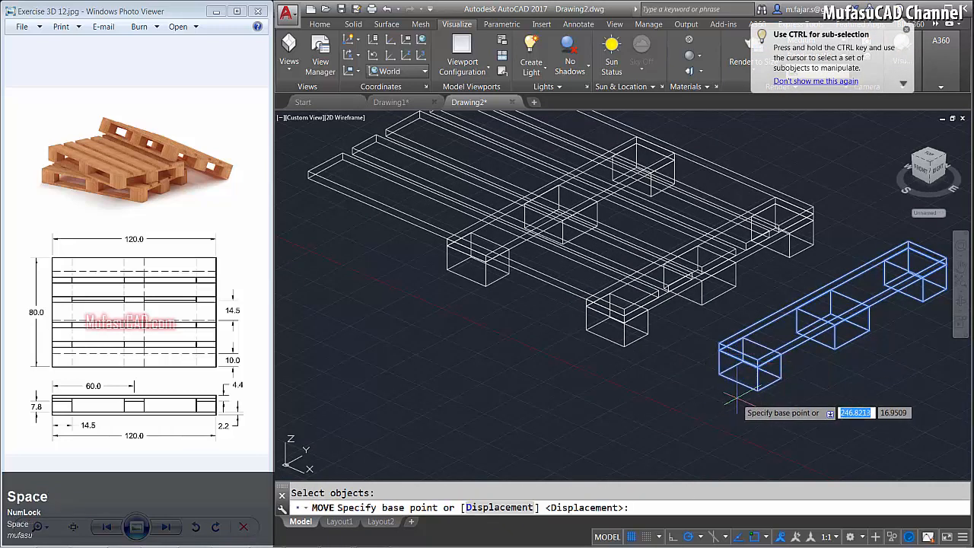
click(719, 346)
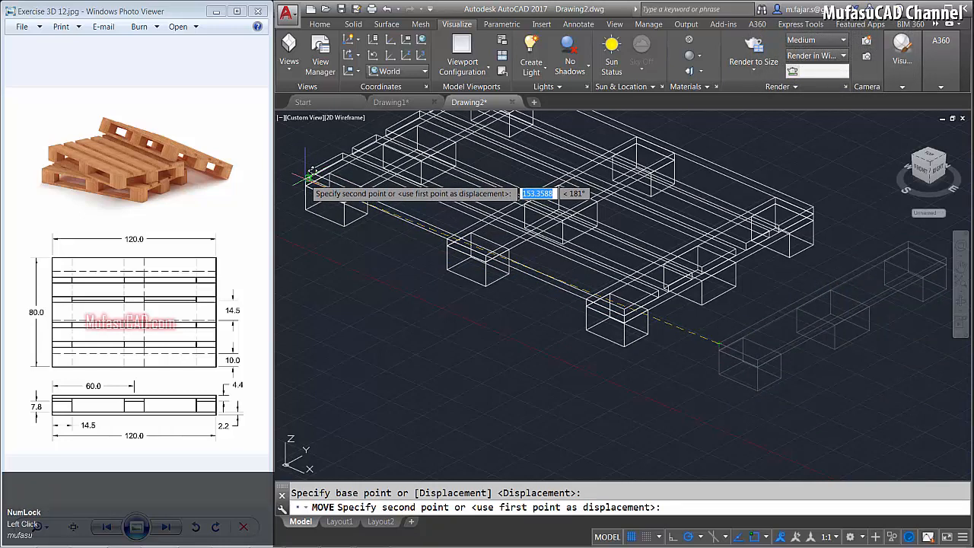
click(308, 177)
Copy a 10-wide slat by its end edge's midpoint to the bottom edge midpoint of the front-left corner block
scroll(472, 244, down, 2)
middle_drag(472, 243, 424, 289)
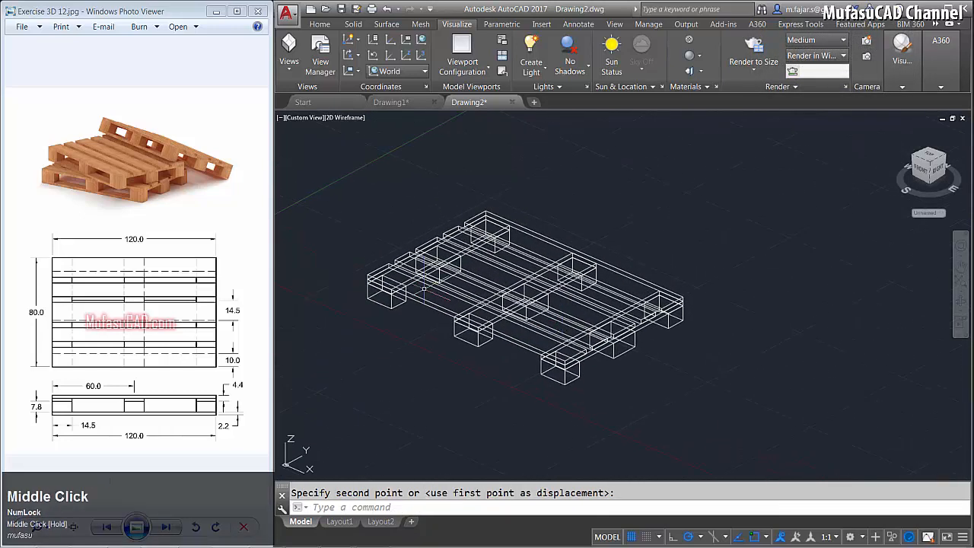
scroll(424, 289, up, 3)
scroll(461, 272, down, 1)
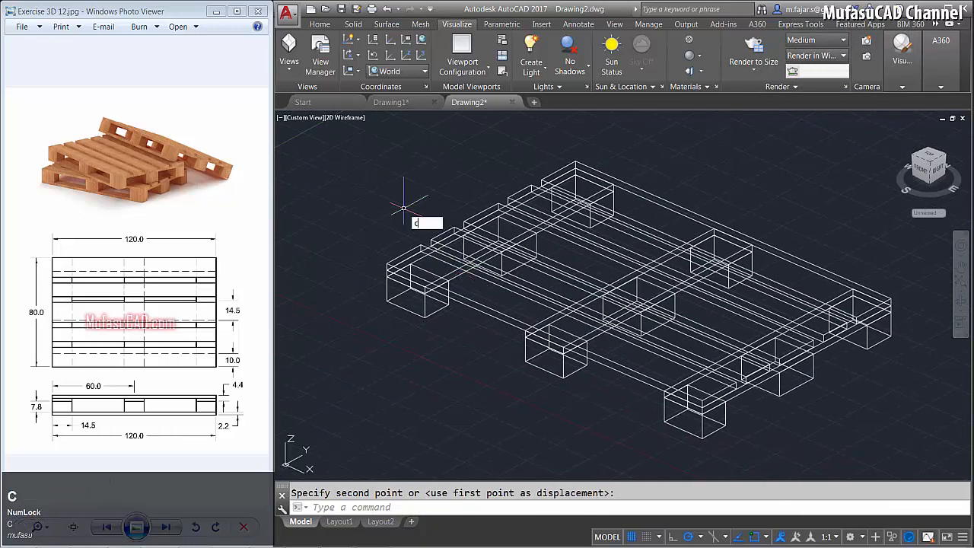
key(space)
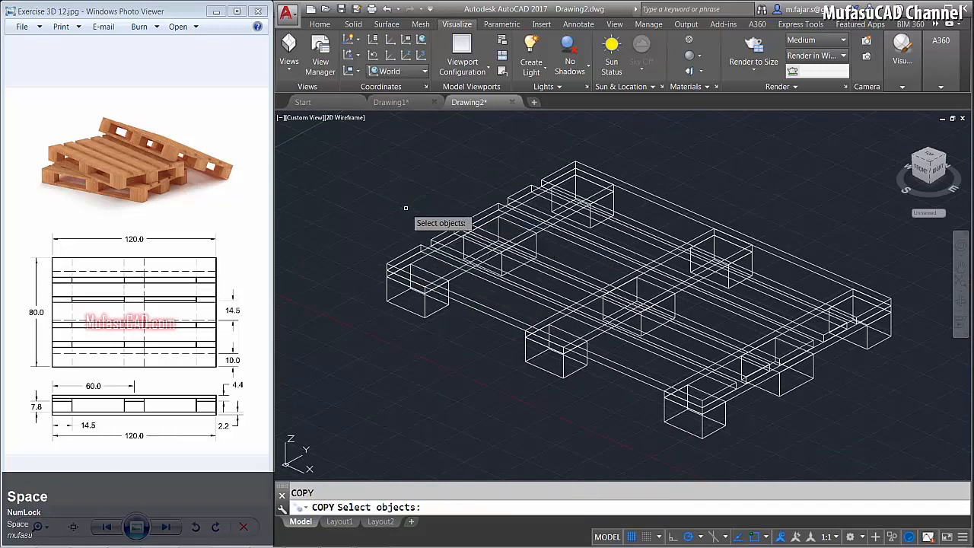
click(442, 233)
key(space)
click(444, 232)
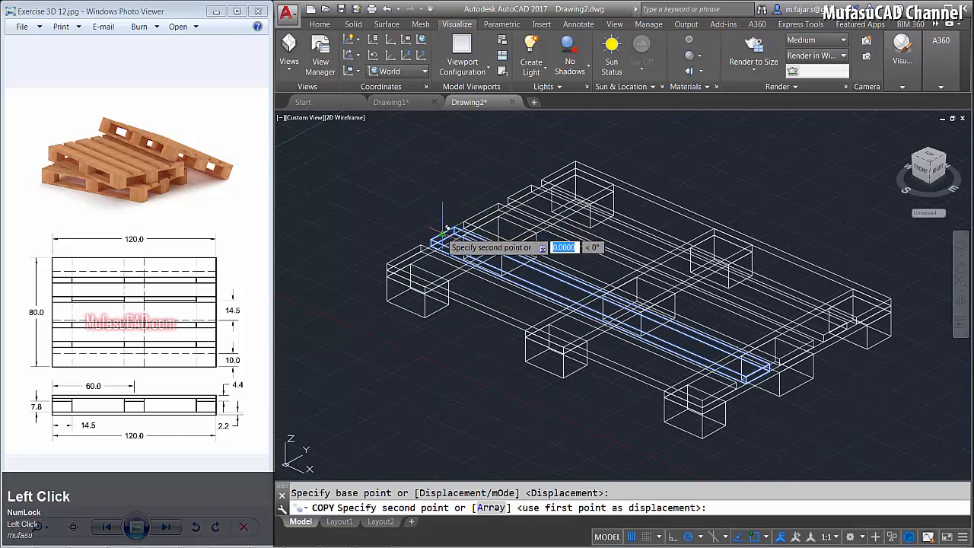
click(398, 293)
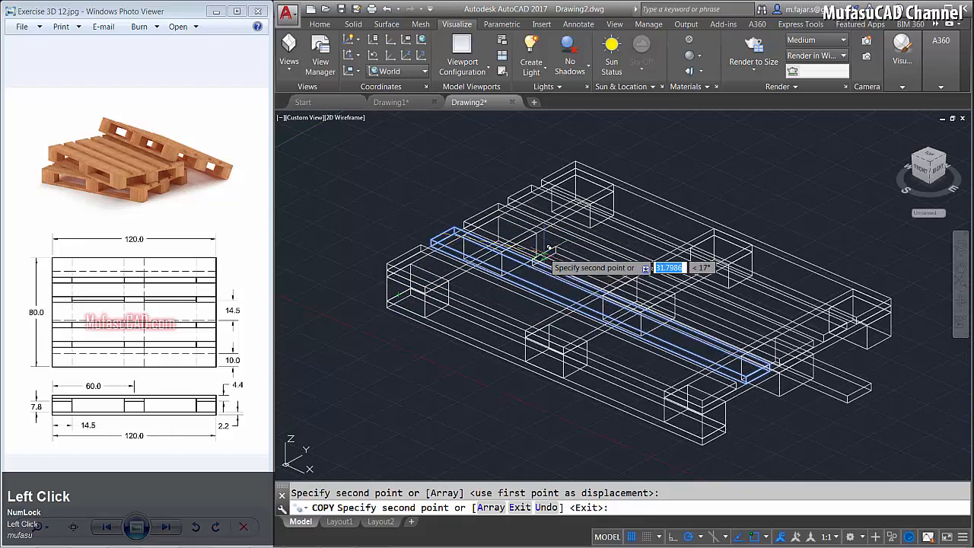
Place another copy of the 10-wide slat at the bottom edge midpoint of the rear-left corner block
middle_click(533, 217)
scroll(536, 268, up, 5)
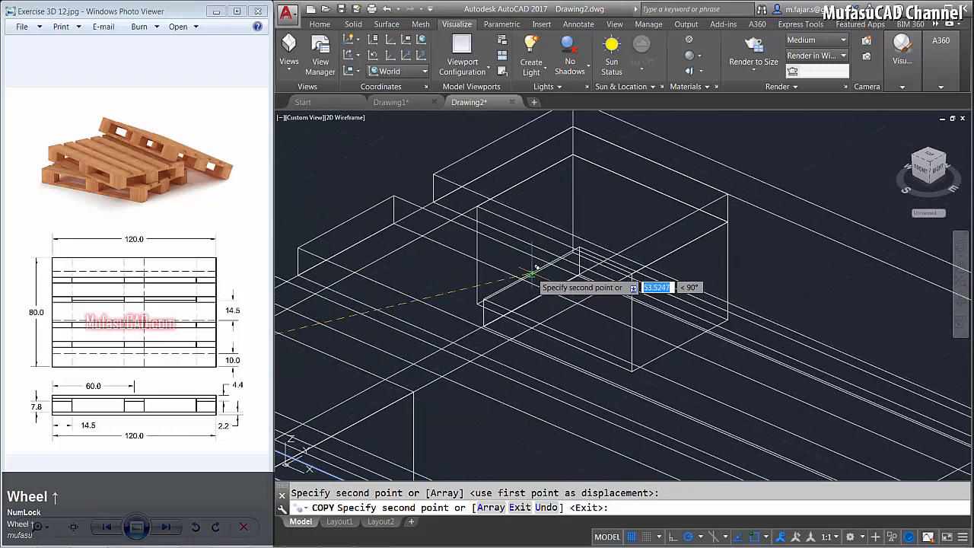
click(536, 269)
scroll(563, 308, down, 5)
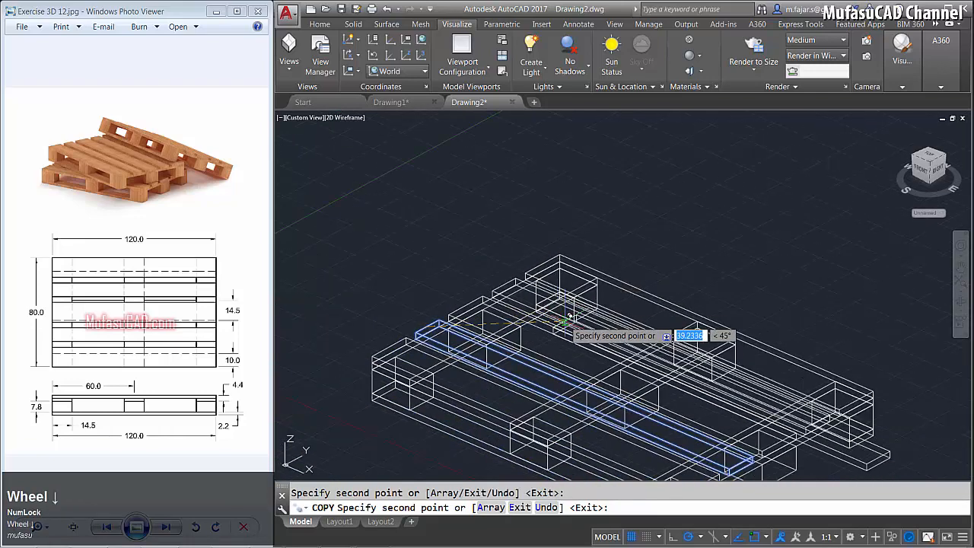
middle_drag(405, 336, 393, 271)
key(space)
Copy the front 14.5-wide slat by its right end edge's midpoint to the bottom edge midpoint of the right-hand middle block
click(381, 279)
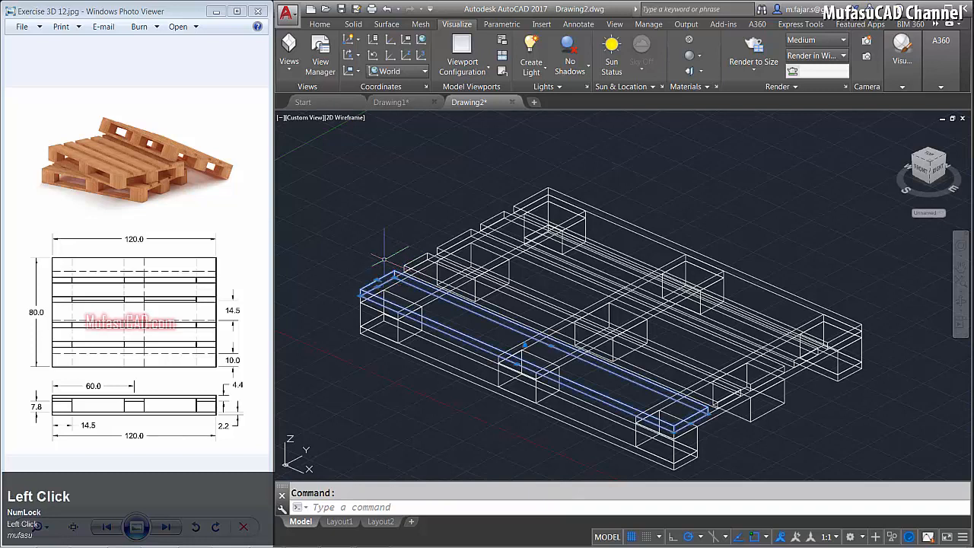
key(space)
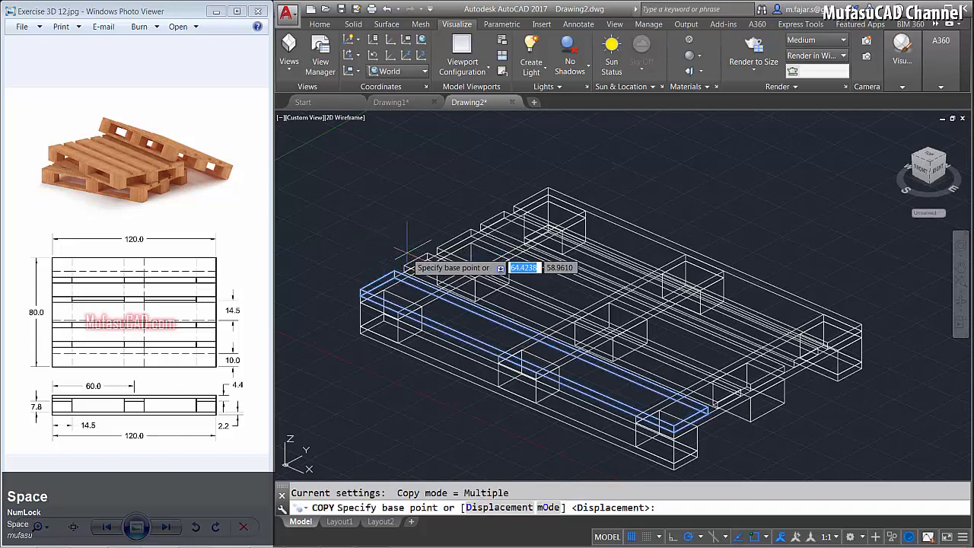
click(692, 415)
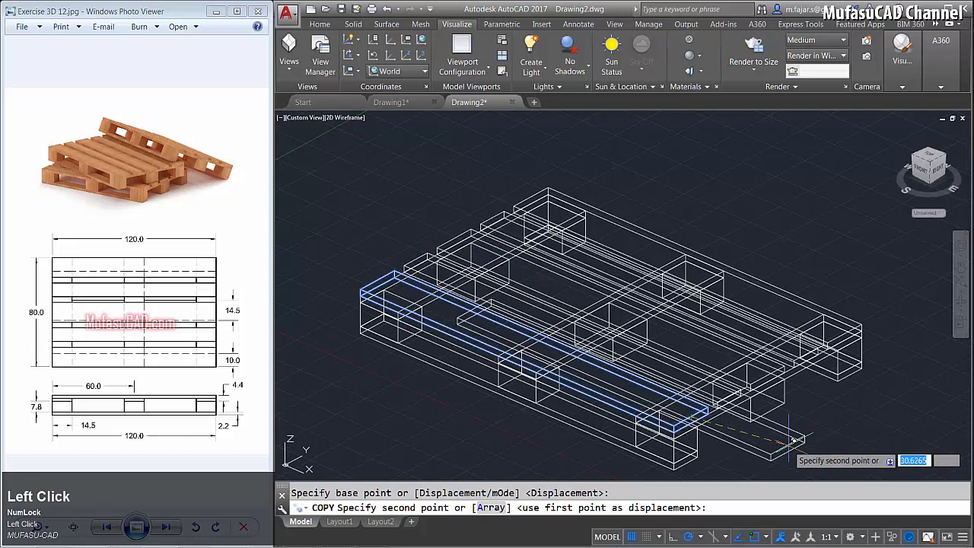
click(780, 417)
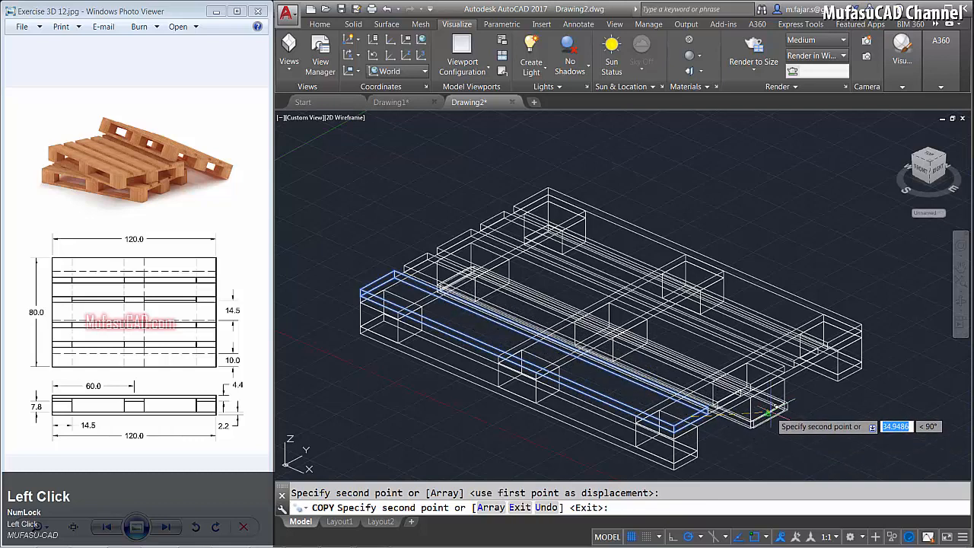
key(space)
middle_drag(663, 380, 685, 328)
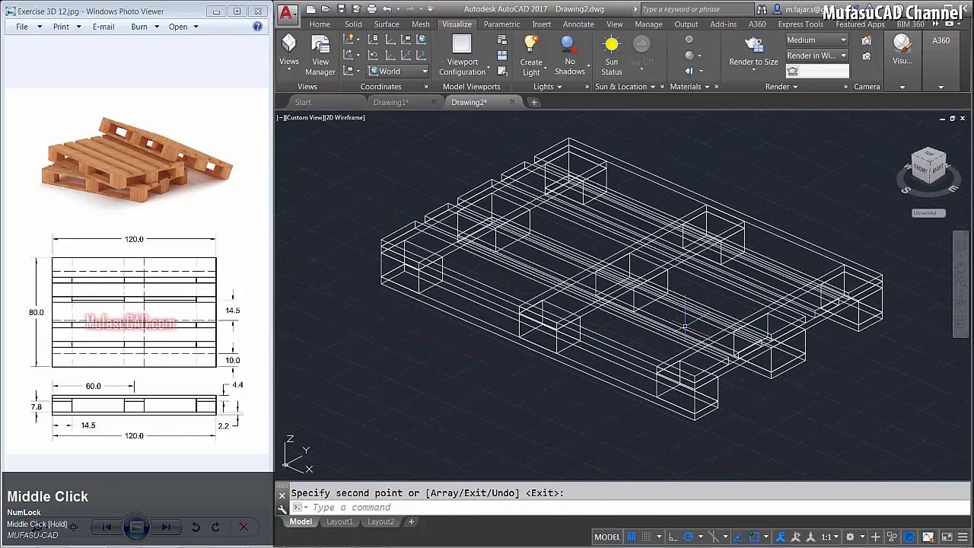
Switch the viewport to the Top view with the whole pallet in sight
click(308, 118)
click(331, 145)
scroll(438, 217, down, 4)
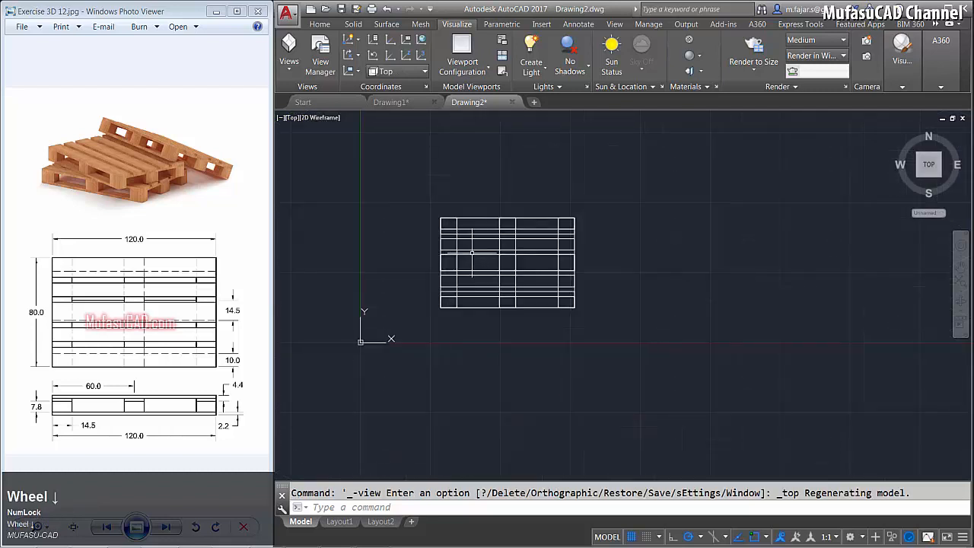
Create a rectangular planar surface as ground that extends well beyond the pallet's footprint on all sides
mouse_move(435, 214)
middle_down()
mouse_move(516, 233)
mouse_move(534, 268)
middle_up()
text(plan)
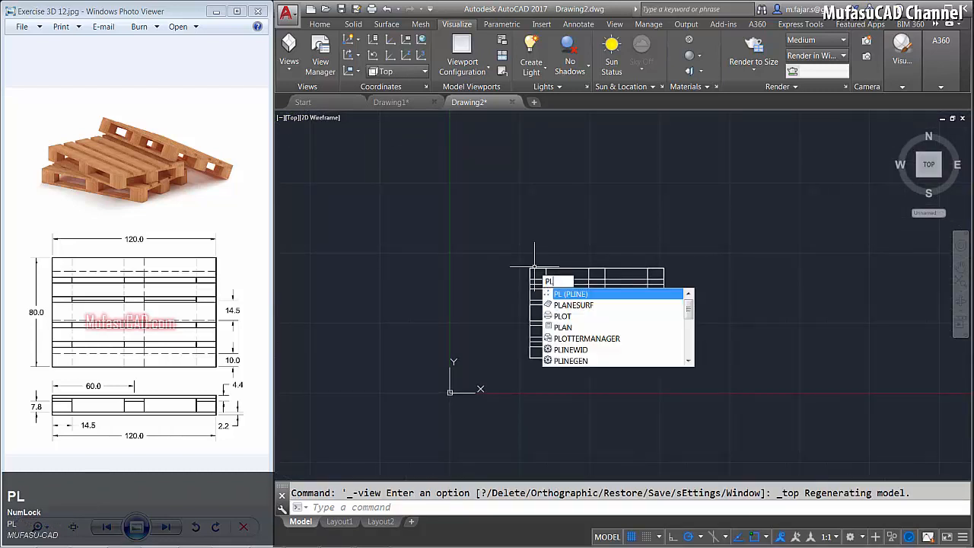
click(564, 305)
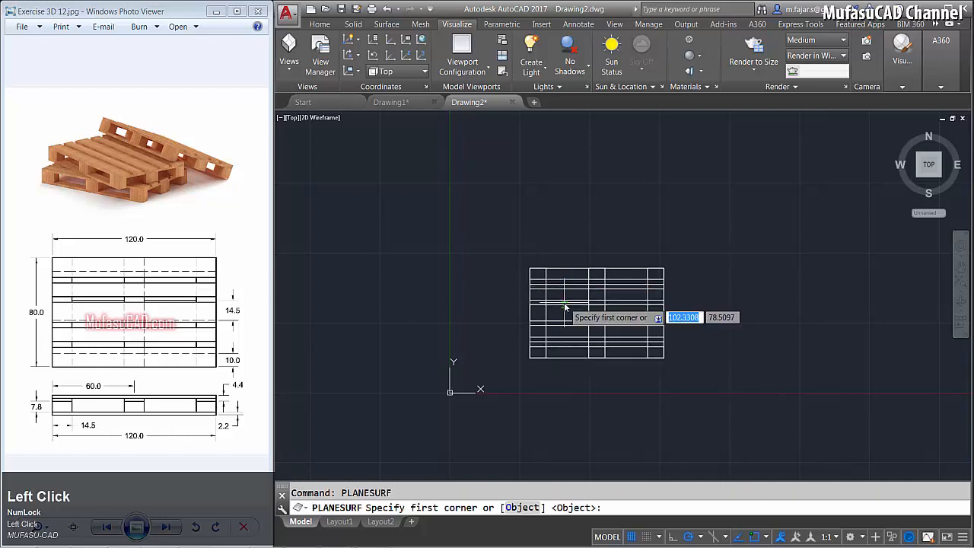
click(418, 169)
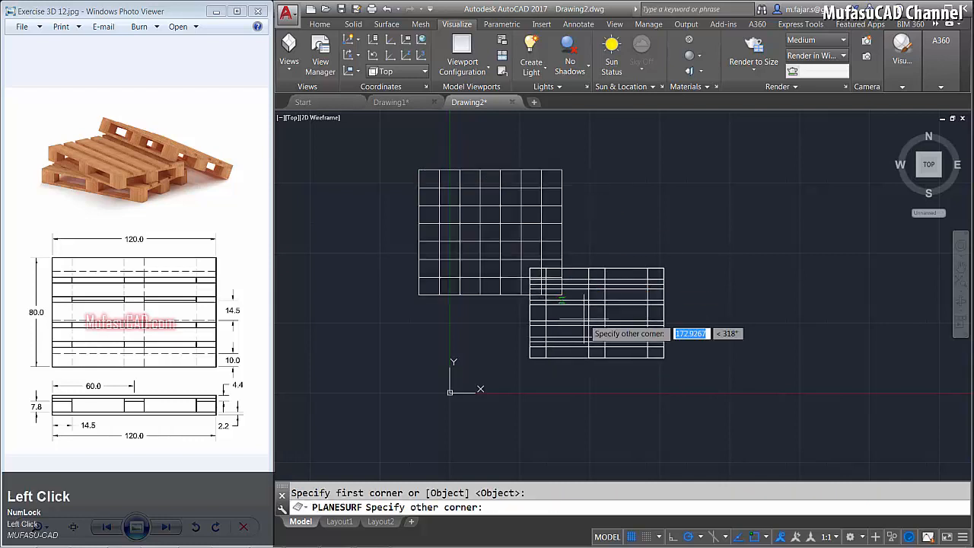
click(796, 467)
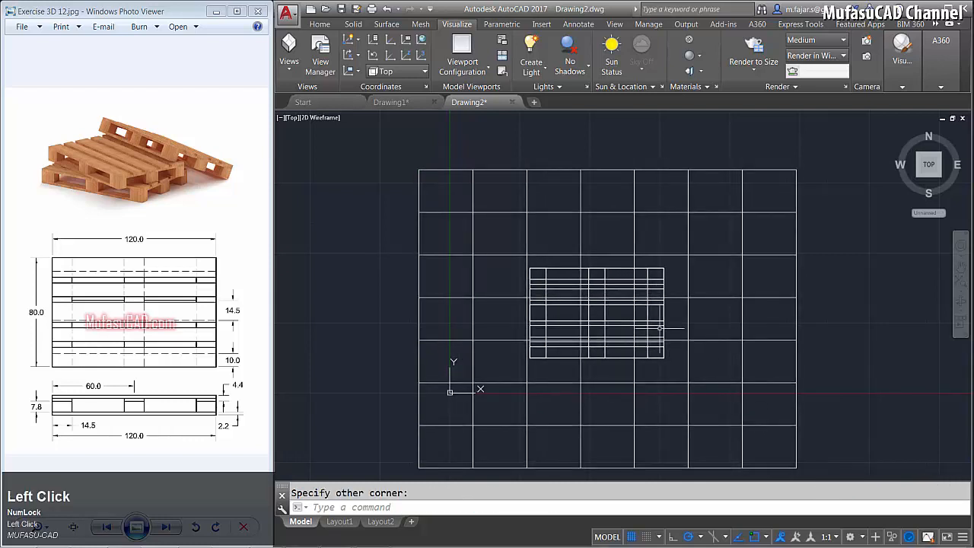
In the Left view, move the ground surface straight down to the underside of the pallet's bottom slats
click(292, 118)
click(315, 170)
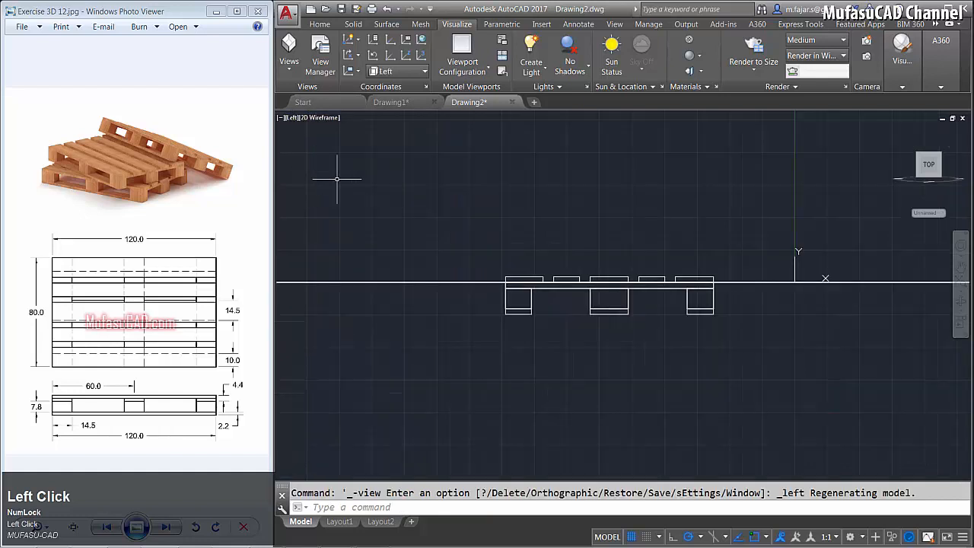
text(m)
key(space)
click(441, 228)
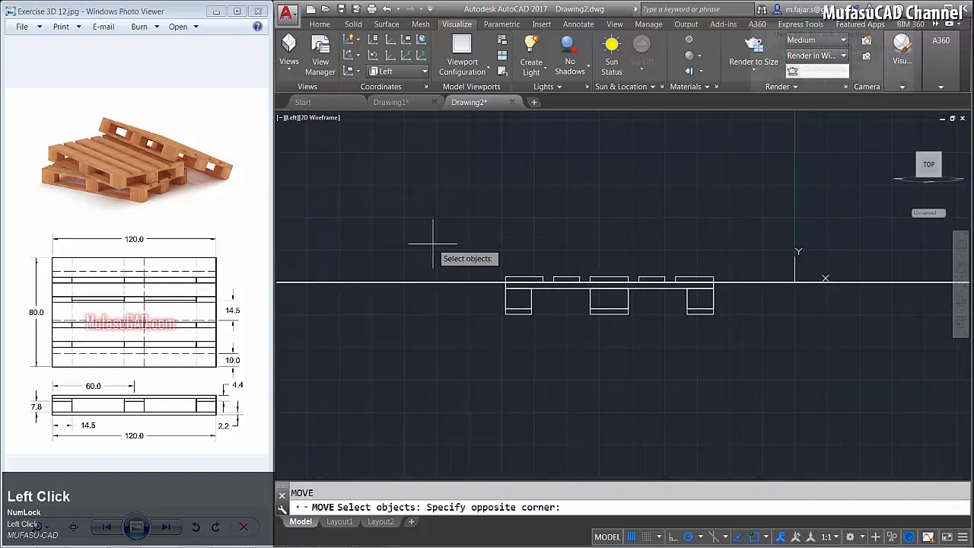
click(398, 326)
key(space)
scroll(462, 290, up, 4)
click(482, 298)
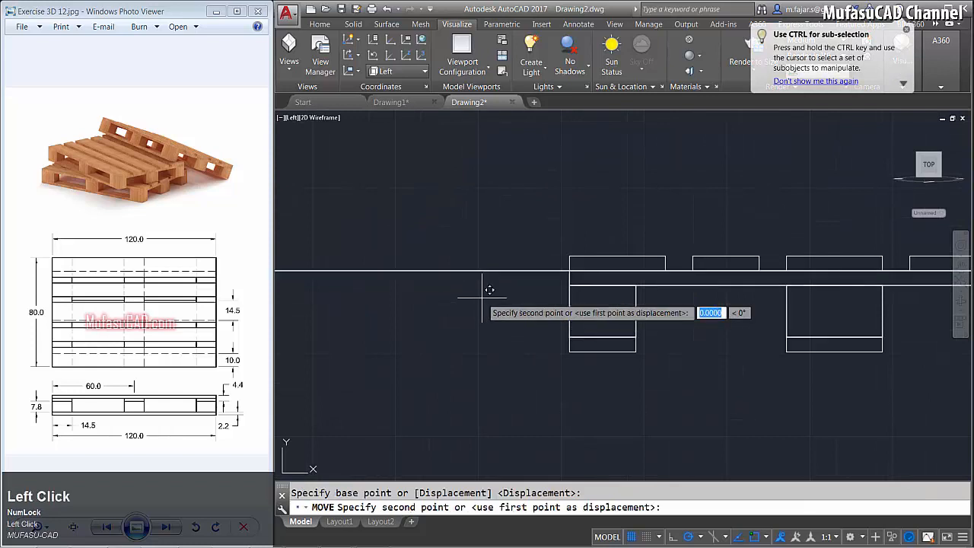
click(481, 381)
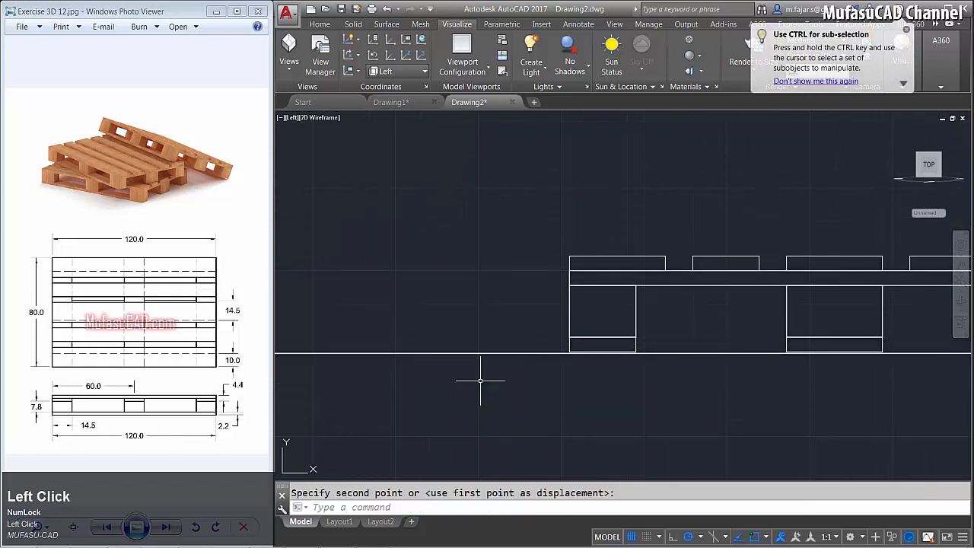
Group all slats, cross-boards and blocks of the pallet, leaving out the ground surface
scroll(570, 317, down, 2)
middle_drag(622, 300, 471, 316)
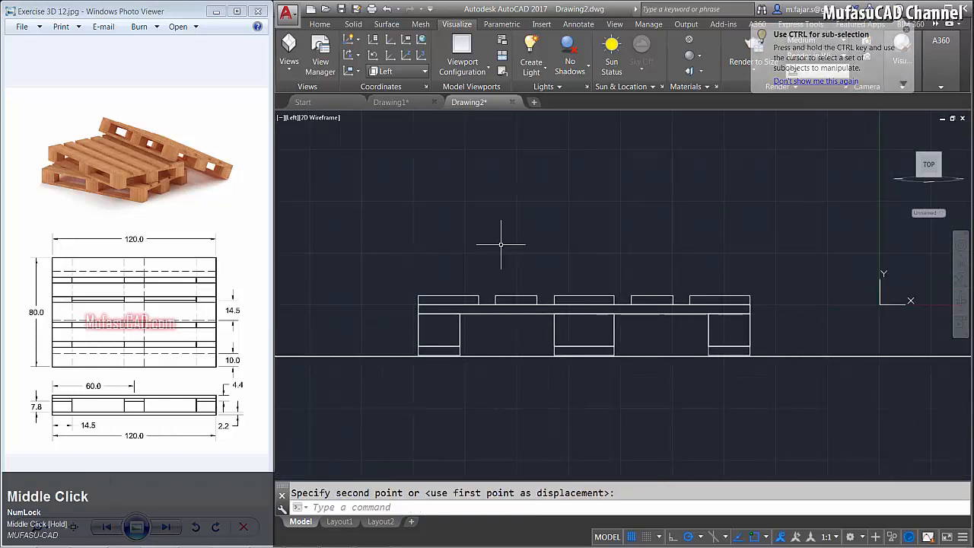
text(group)
key(space)
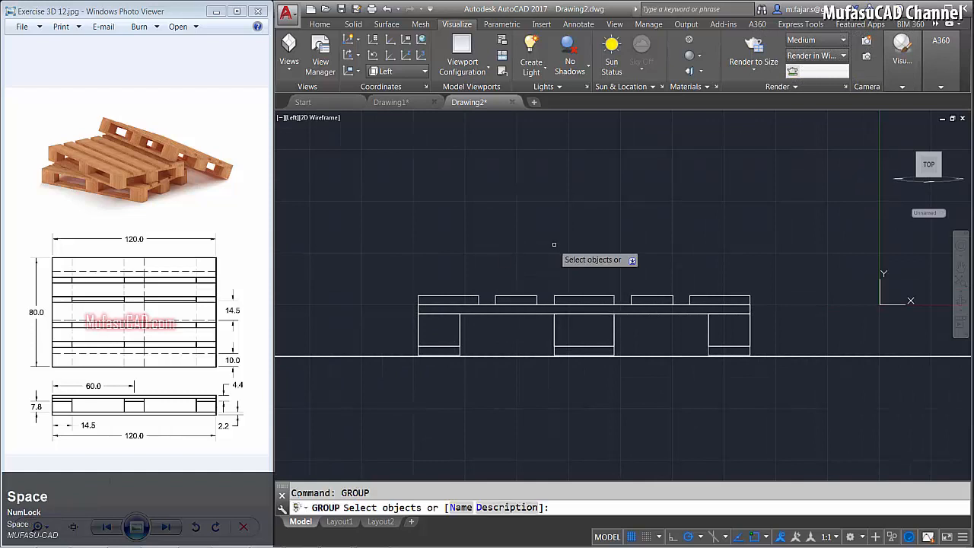
click(797, 241)
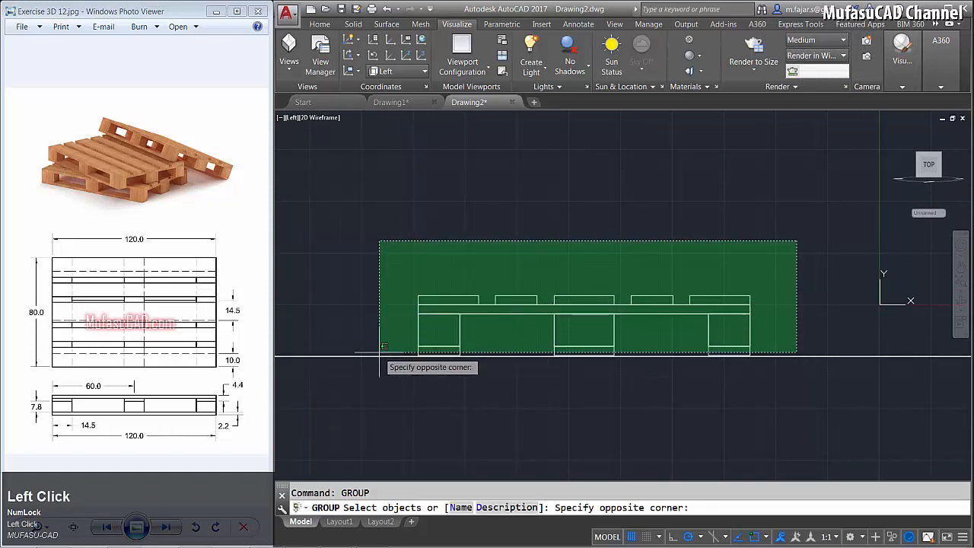
click(355, 354)
key(space)
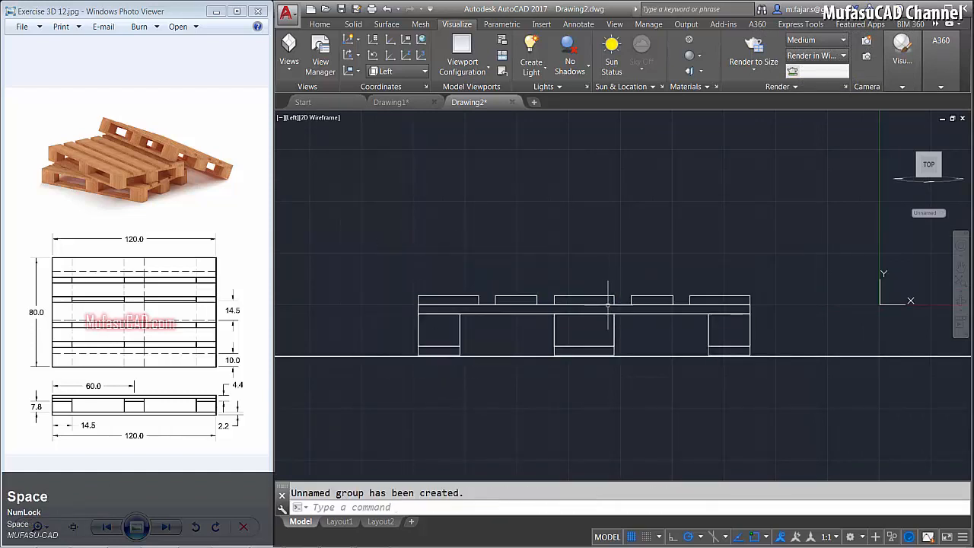
Hide the ground surface beneath the pallet using object isolation
middle_drag(564, 268, 611, 250)
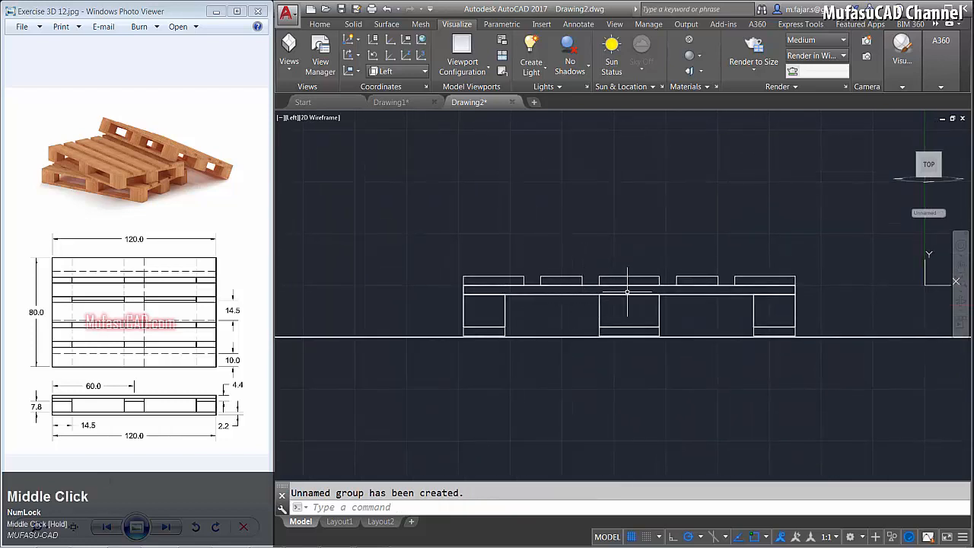
middle_drag(457, 257, 512, 240)
click(429, 283)
click(385, 350)
right_click(407, 325)
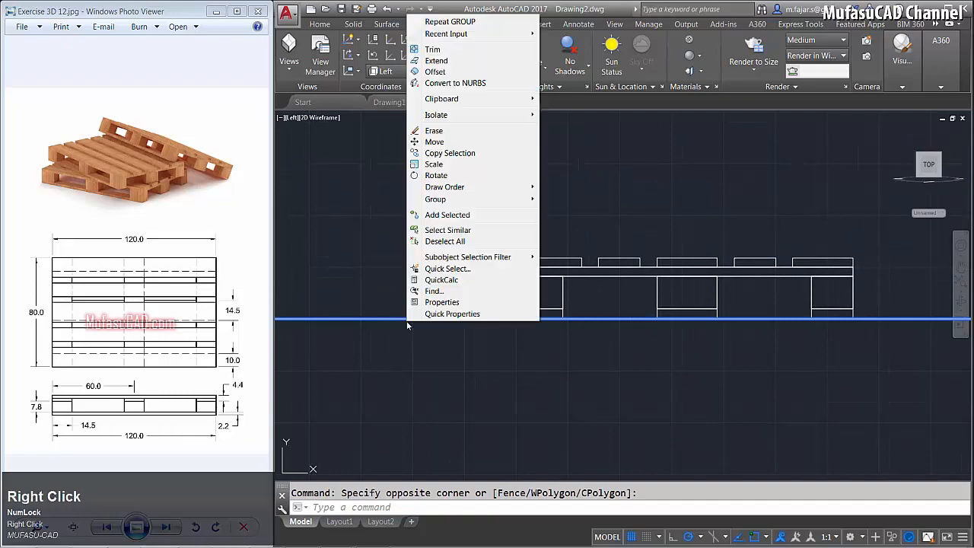
click(444, 115)
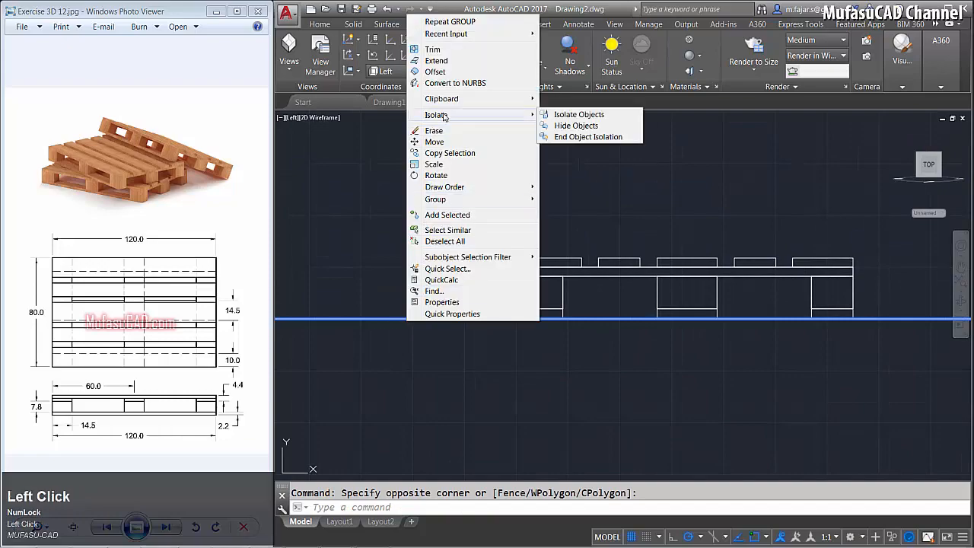
click(568, 127)
Orbit to an oblique view from above the pallet and apply the Realistic visual style
shift+middle_drag(573, 235, 652, 267)
scroll(652, 267, down, 2)
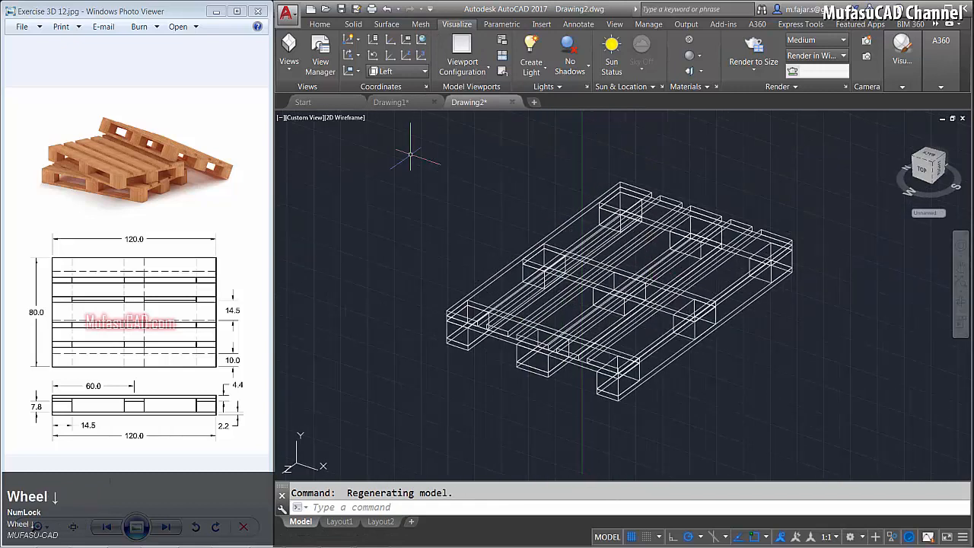
click(346, 119)
click(378, 184)
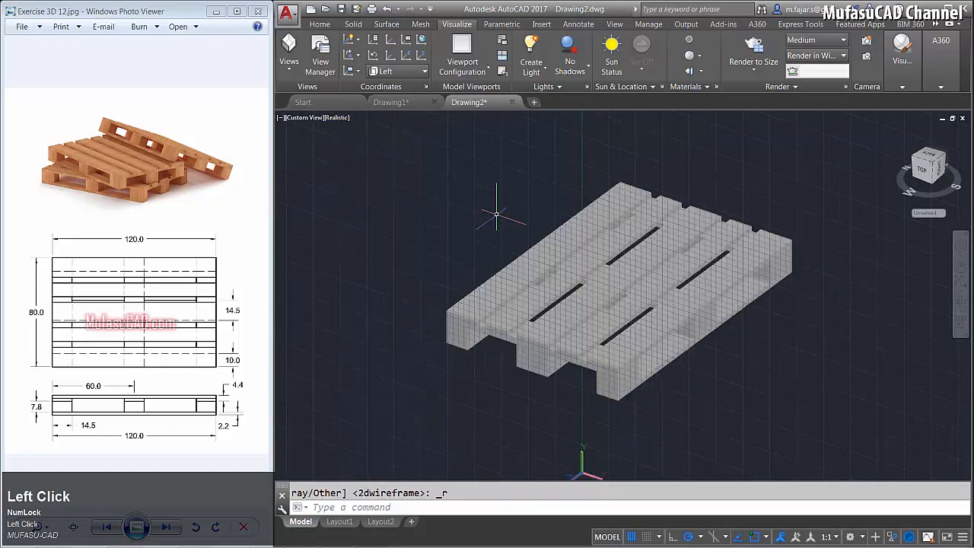
Open the material browser and duplicate the Global material for editing
text(at)
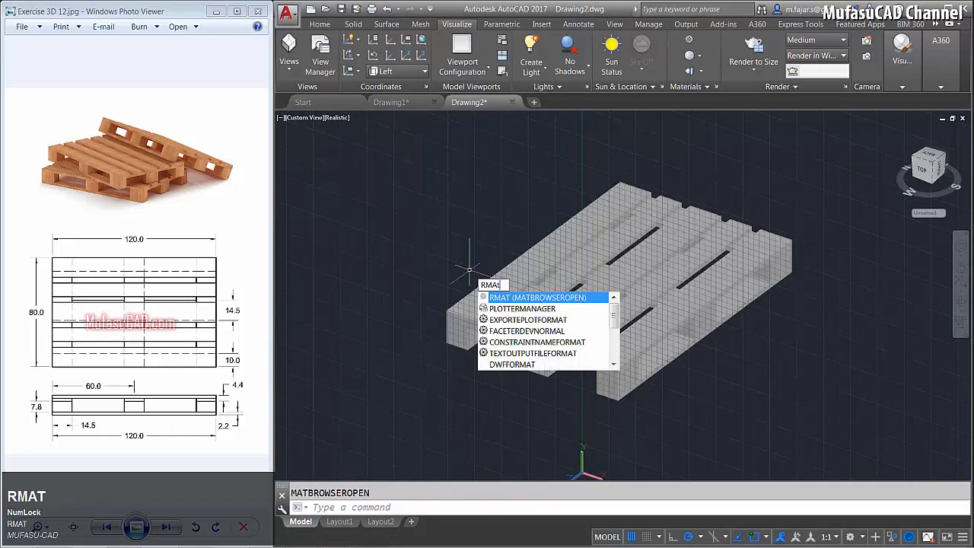
key(space)
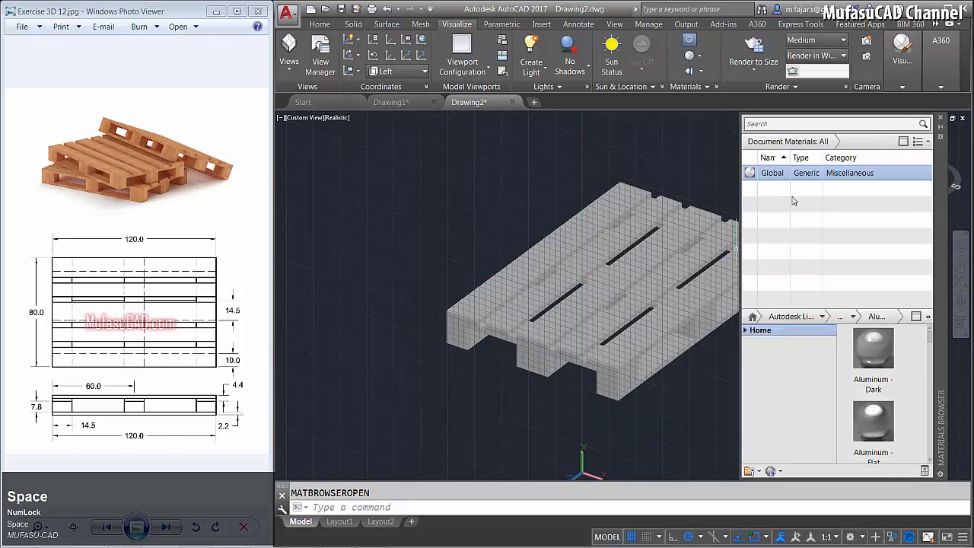
right_click(773, 175)
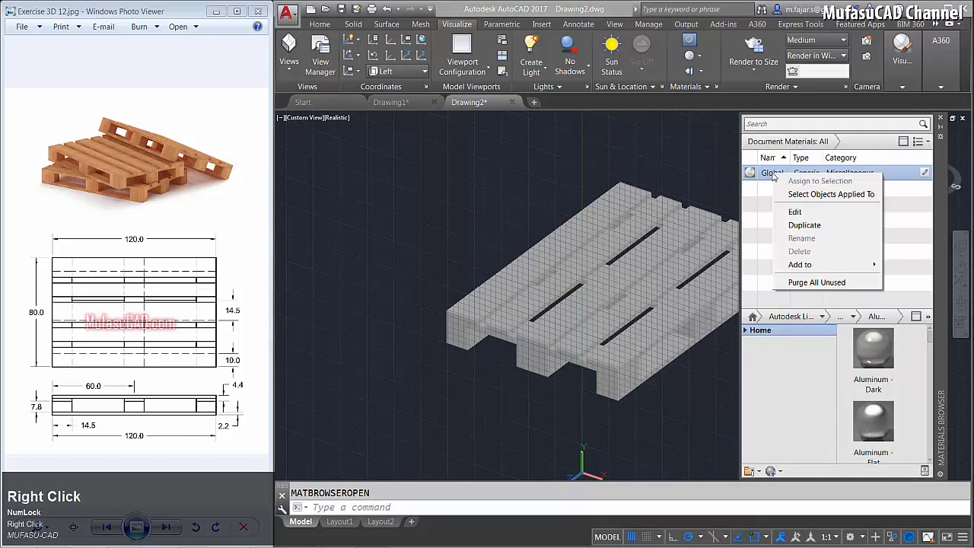
click(811, 229)
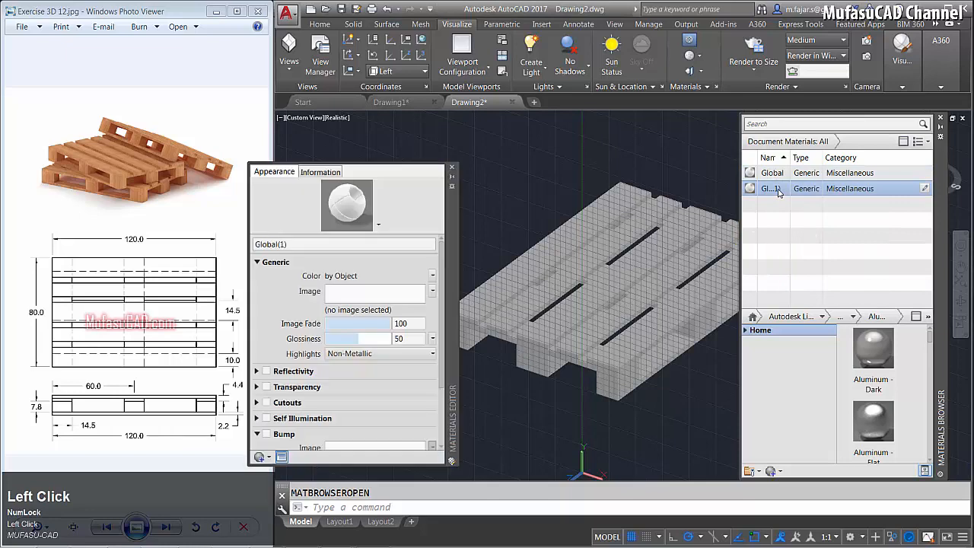
Assign the texture Woods & Plastics.Finish Carpentry.Wood.Red Birch.png as the duplicated material's generic image
click(363, 297)
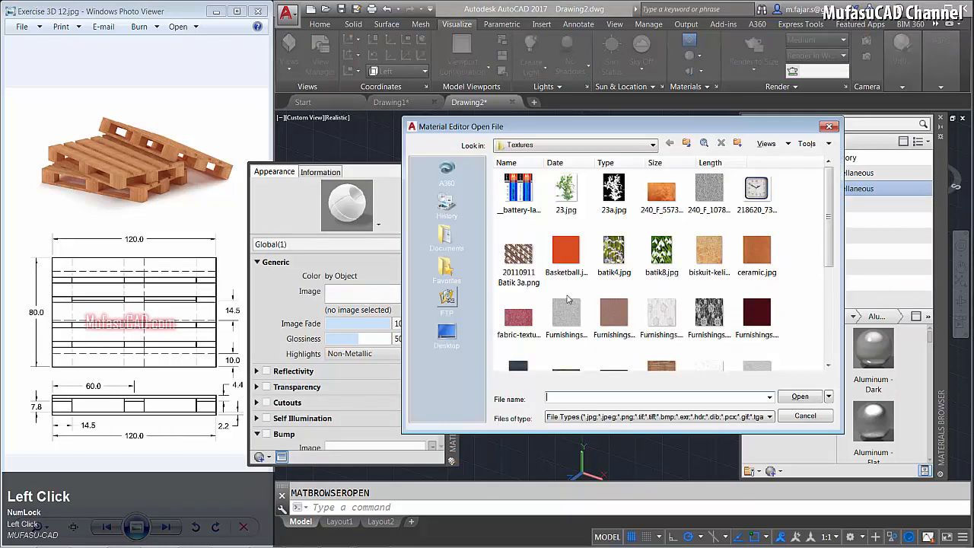
drag(829, 242, 816, 337)
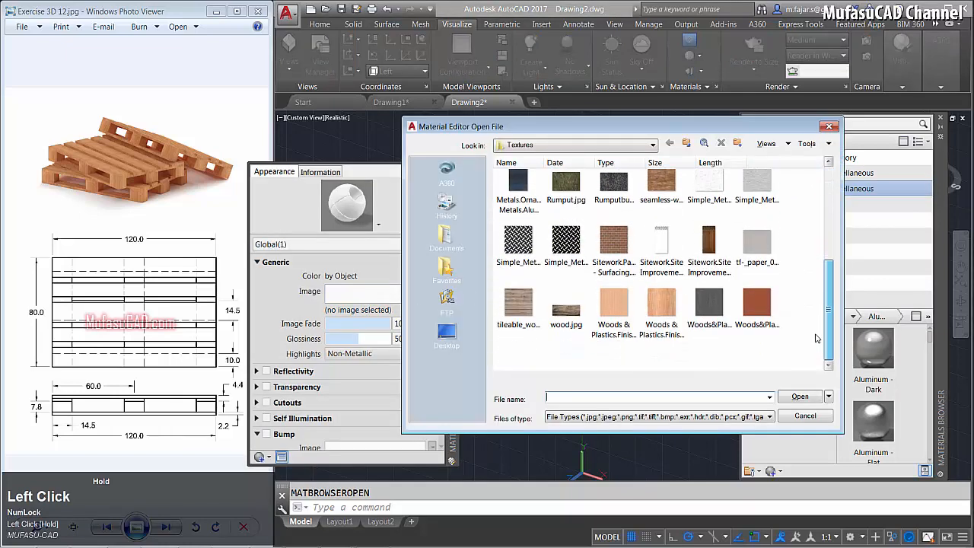
click(659, 308)
click(795, 396)
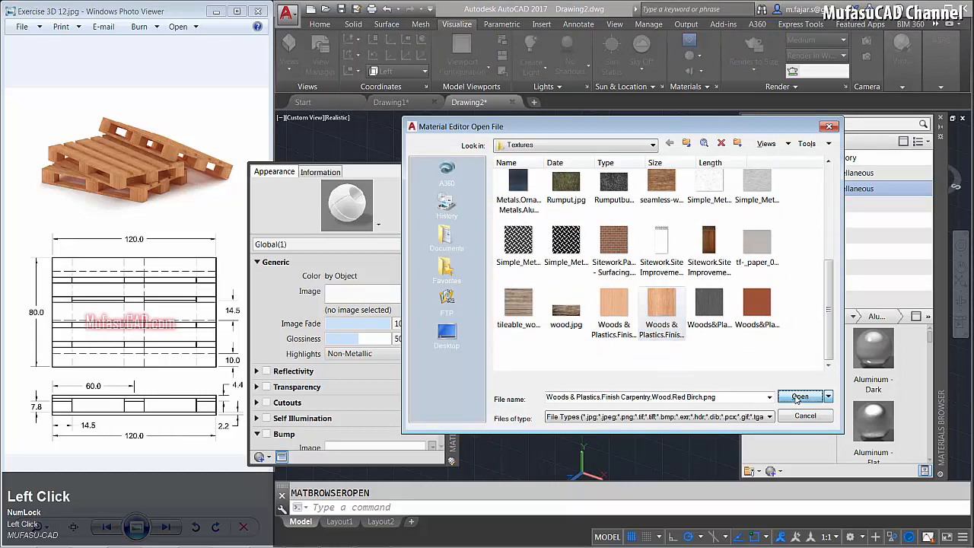
Enable the material's bump with Furnishings.Fabrics.Bandage.Bump.jpg and set its amount to 130
drag(442, 358, 348, 404)
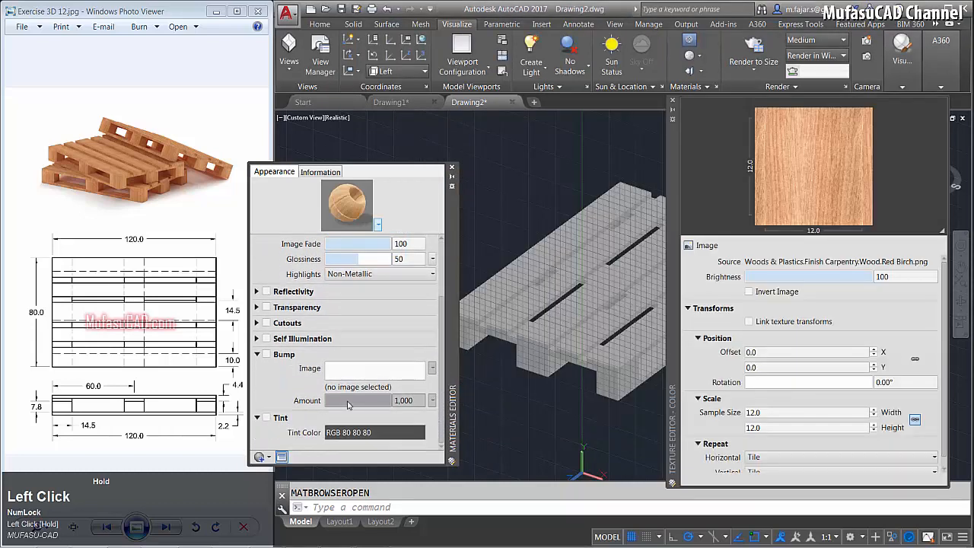
click(266, 355)
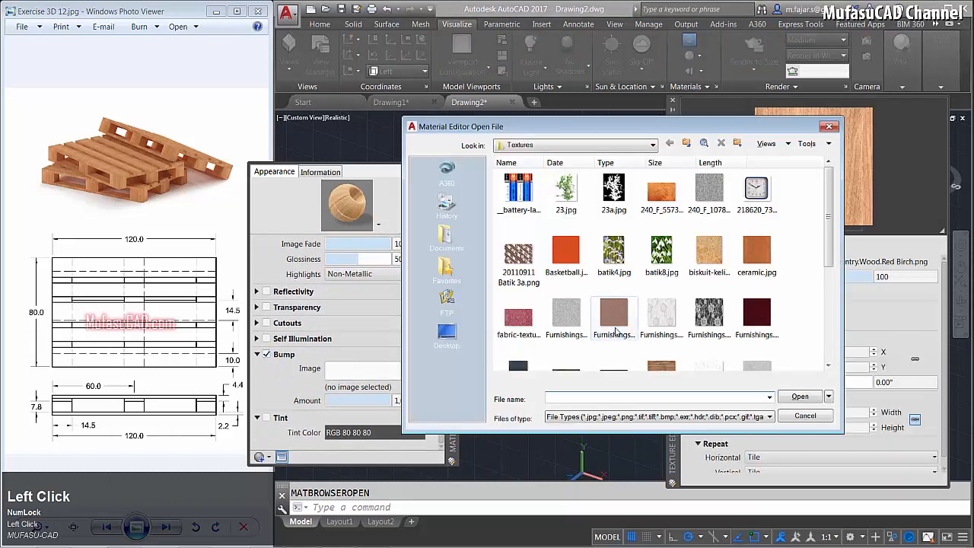
click(569, 321)
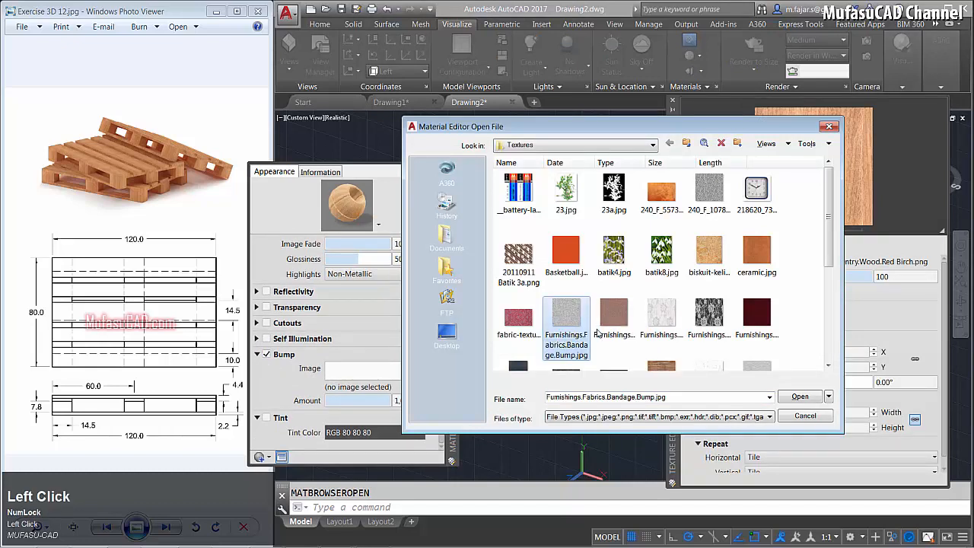
click(799, 396)
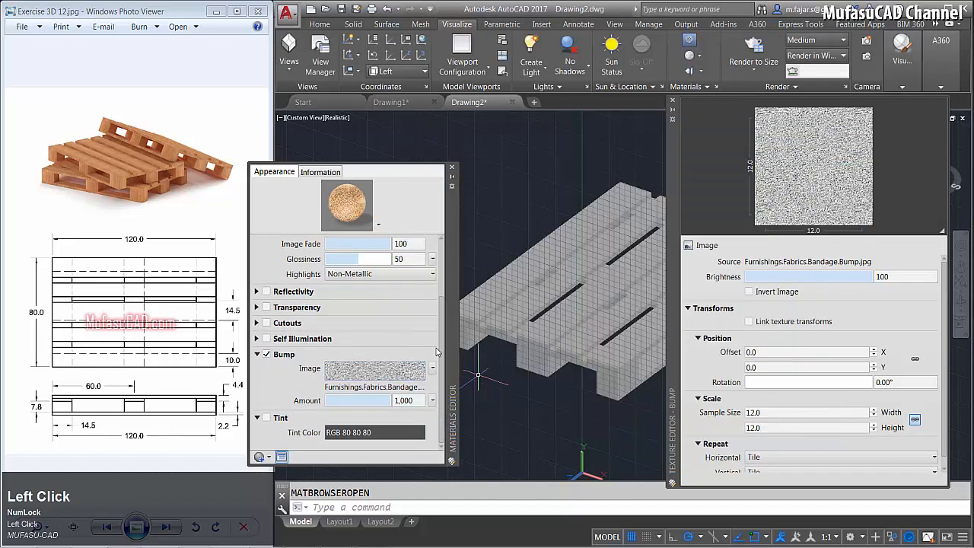
drag(395, 403, 382, 401)
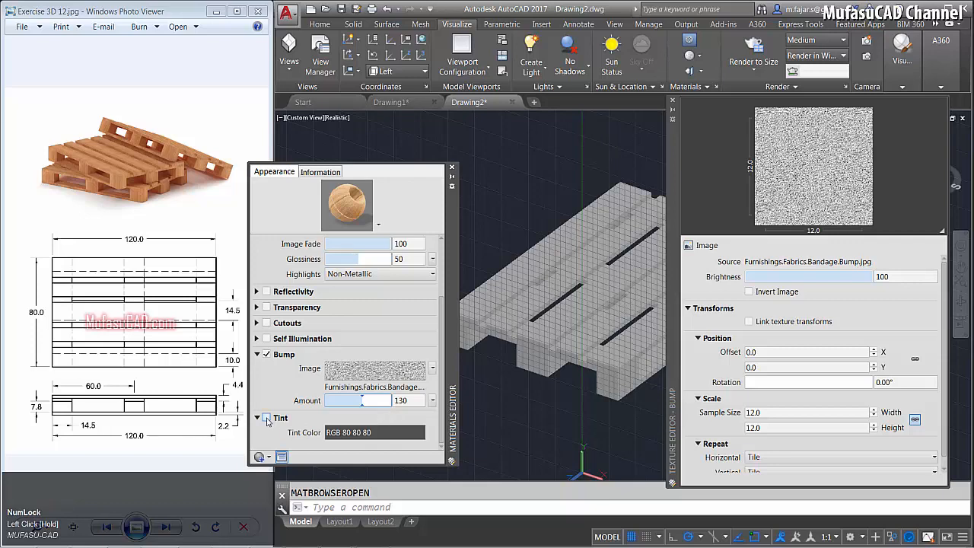
Enable the material's tint, set its colour to a light peach of RGB 251 225 198, and close the material editor
click(352, 434)
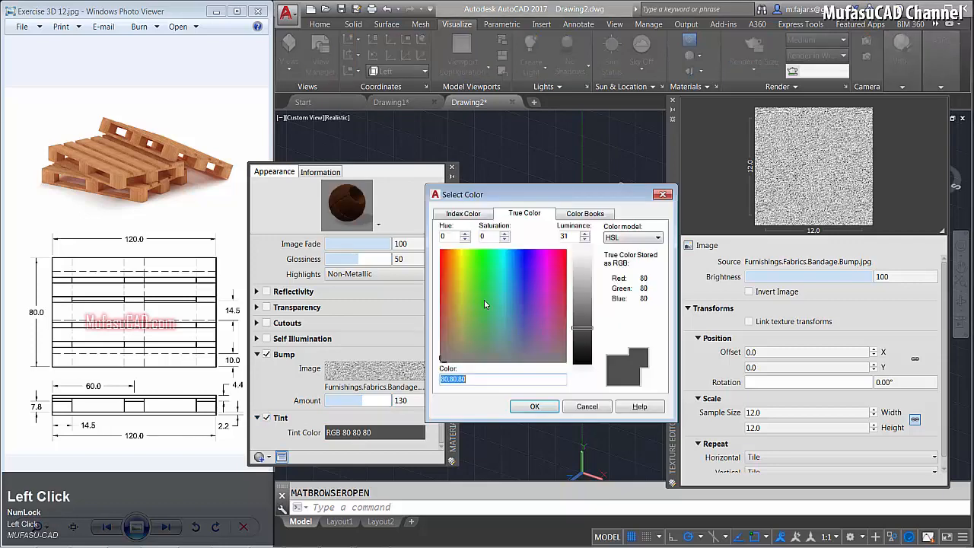
drag(454, 304, 449, 263)
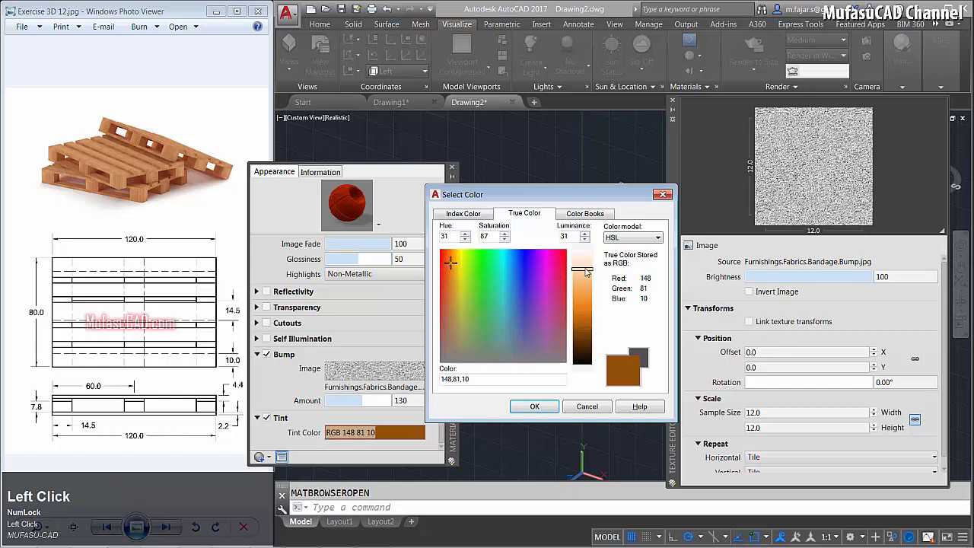
drag(582, 281, 582, 268)
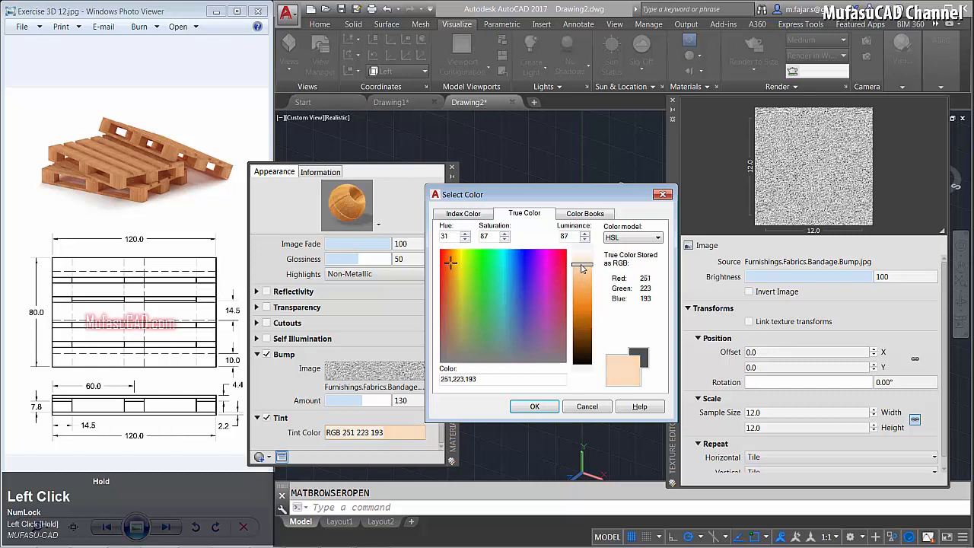
click(532, 407)
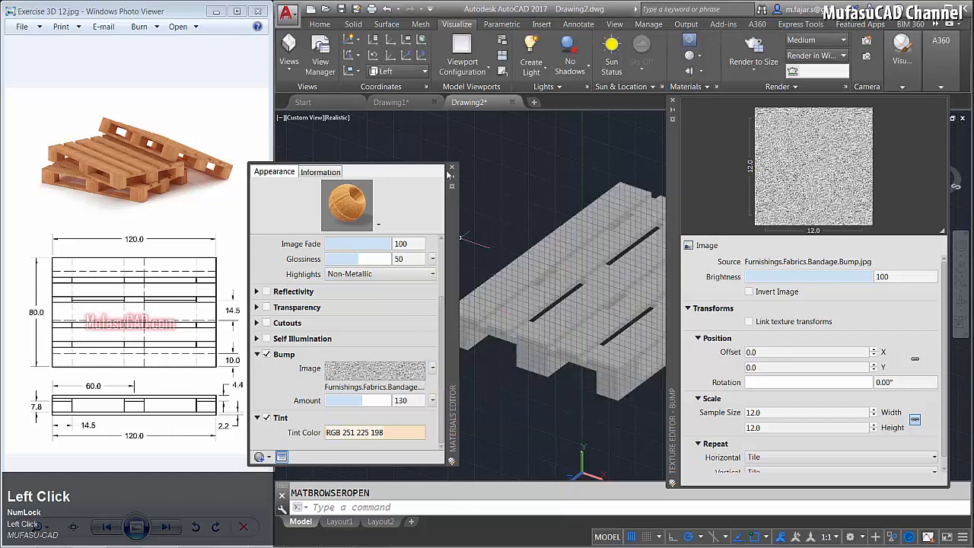
click(453, 168)
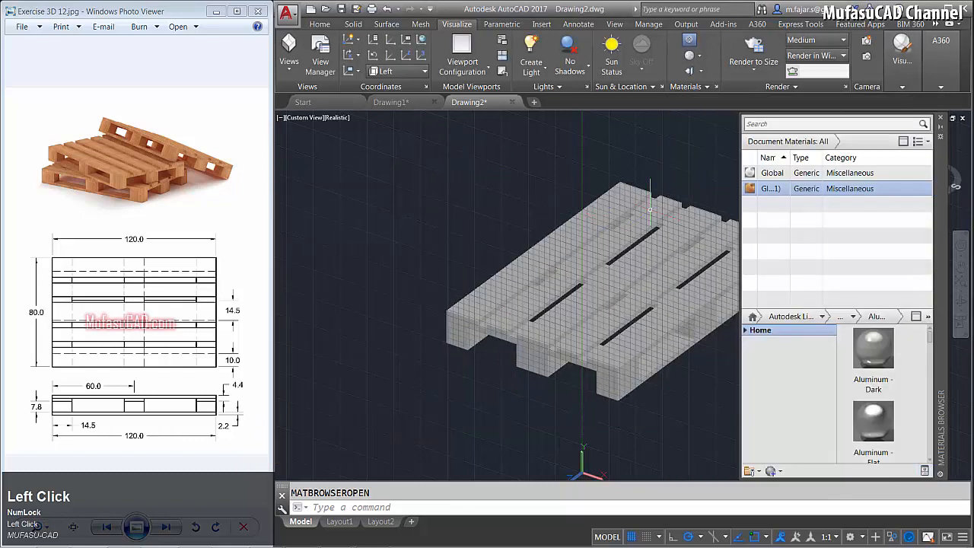
Assign the duplicated wood material to all parts of the pallet
middle_drag(650, 209, 556, 195)
click(694, 173)
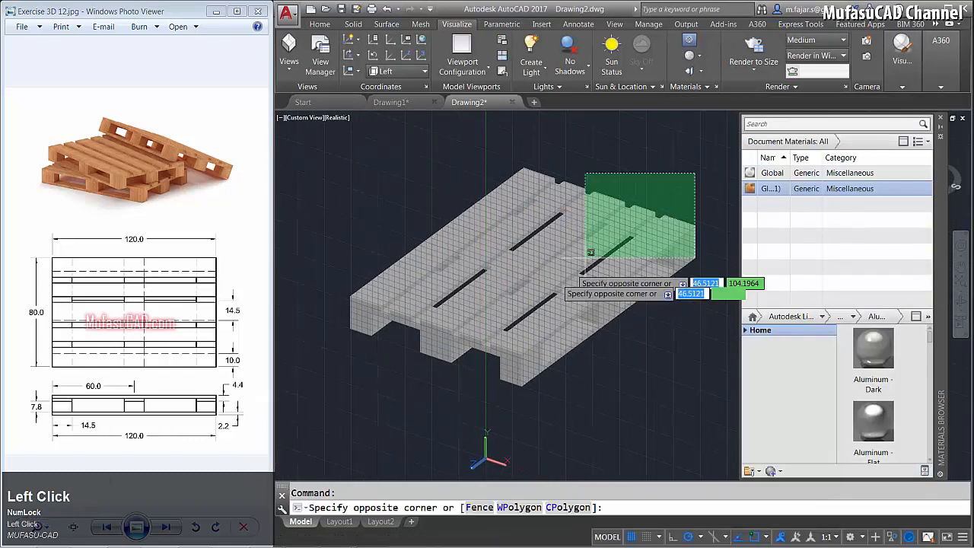
click(331, 381)
right_click(776, 190)
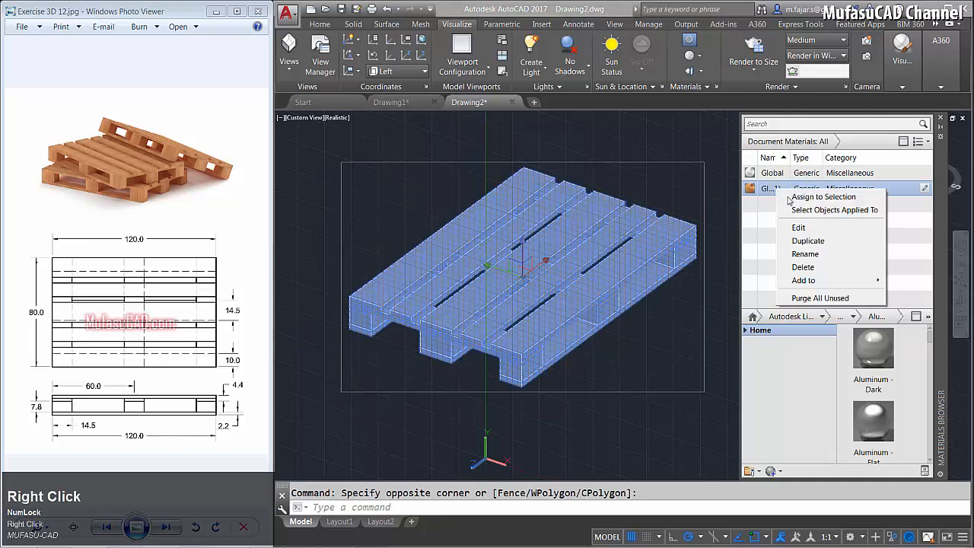
click(823, 197)
shift+middle_drag(522, 304, 517, 273)
Set the visual style to 2D Wireframe and end object isolation to bring back the hidden ground surface
click(337, 117)
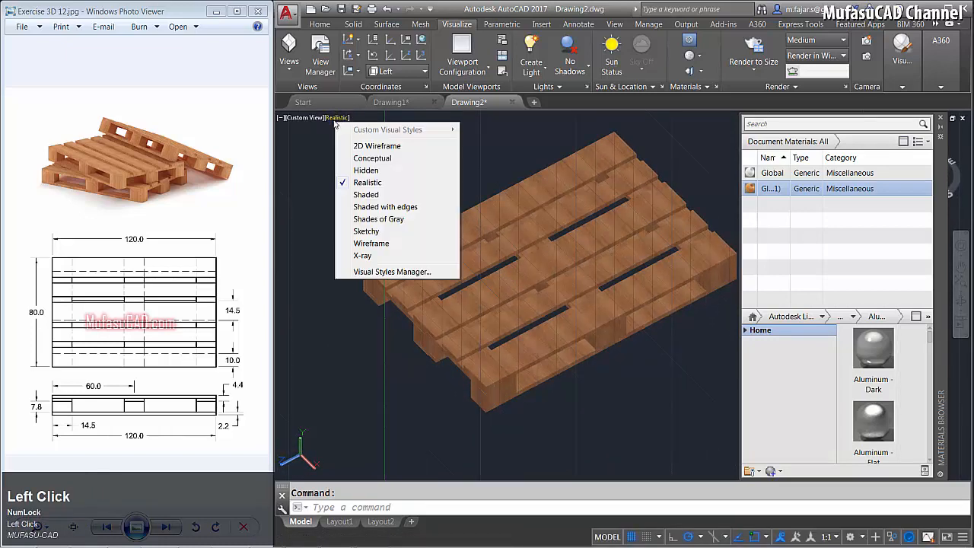
click(372, 147)
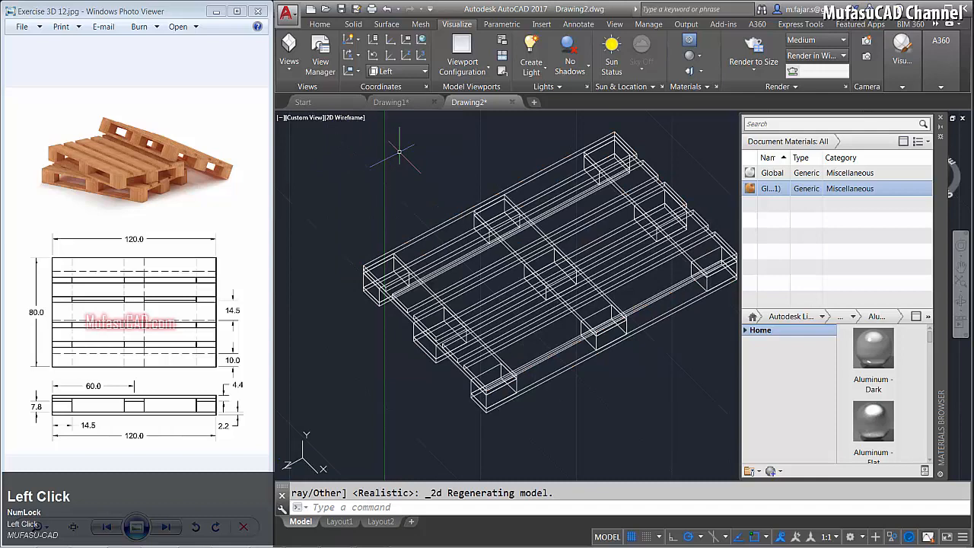
right_click(398, 153)
mouse_move(459, 207)
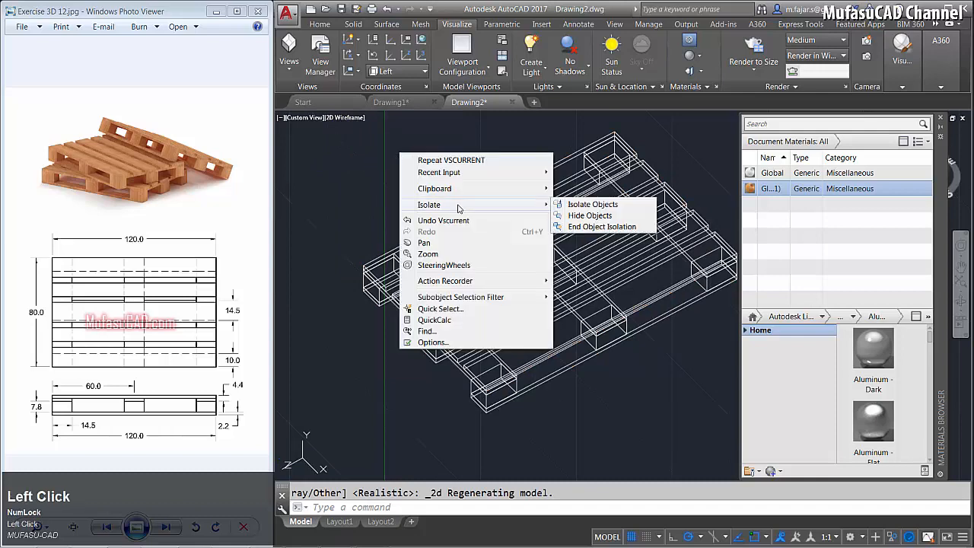
click(602, 226)
Set the model to the Left view and close the material browser
click(309, 119)
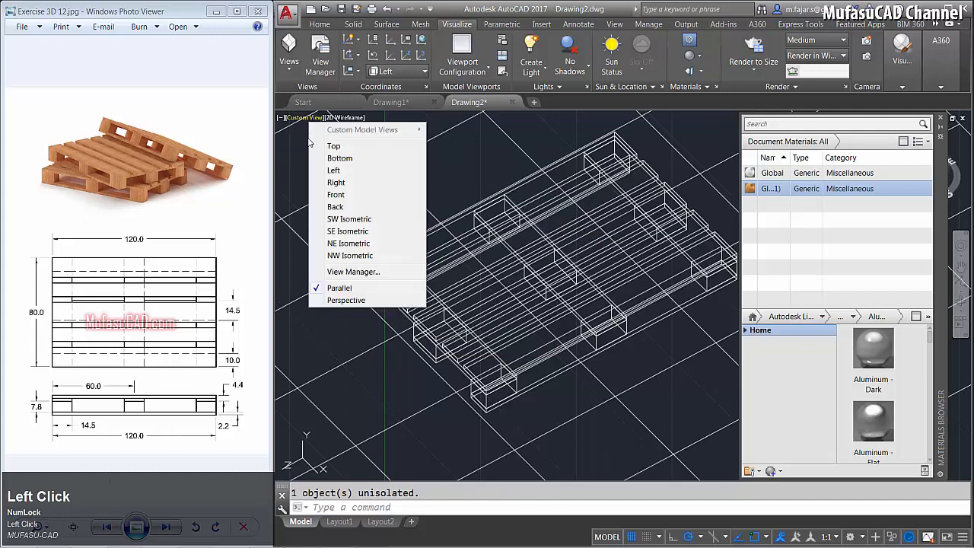
click(329, 170)
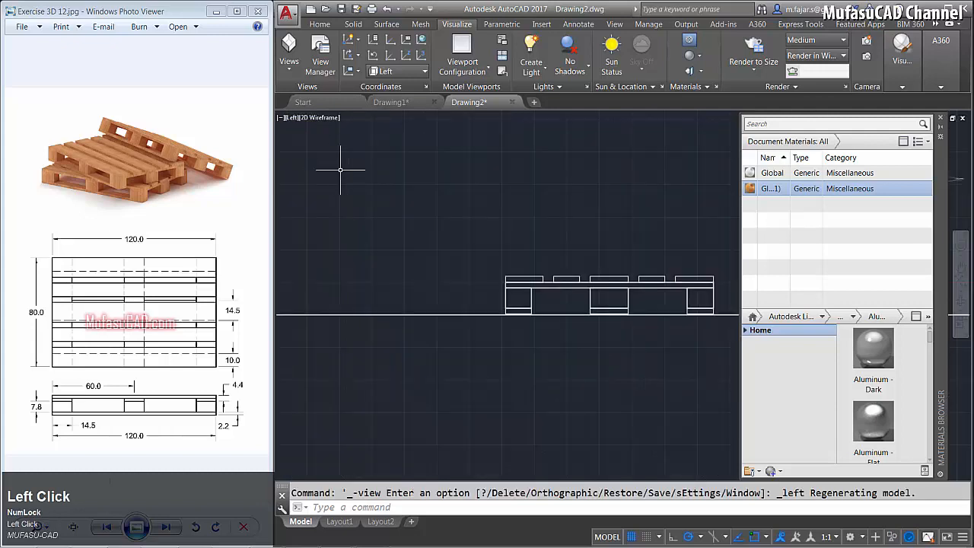
click(941, 121)
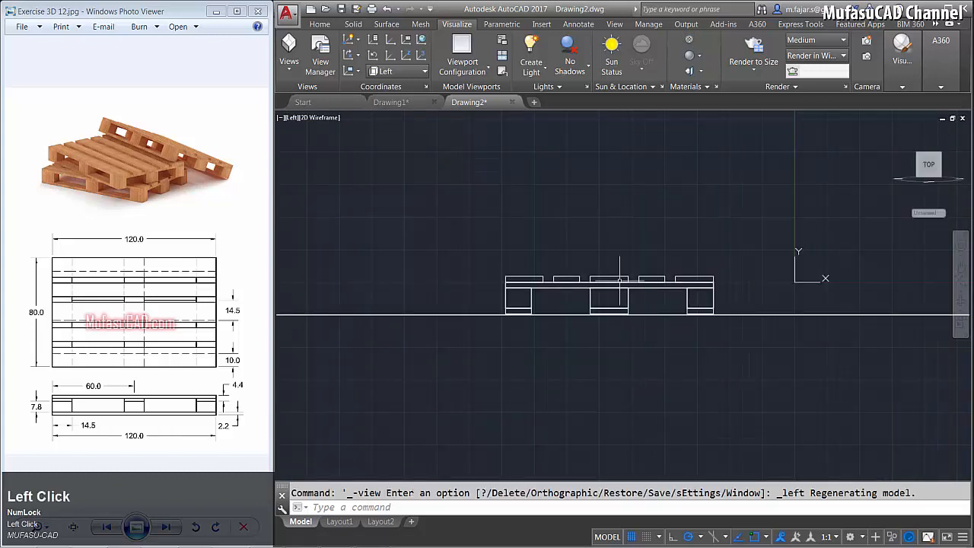
Copy the pallet twice, stacking one copy directly on the original and placing the other beside it on the ground
middle_drag(619, 280, 553, 305)
text(co)
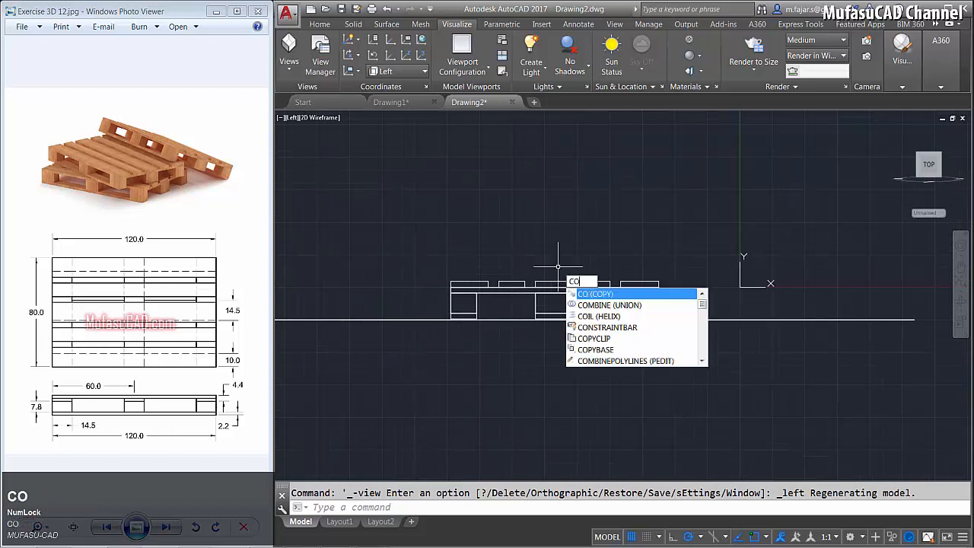
key(space)
click(659, 243)
click(541, 311)
key(space)
click(454, 392)
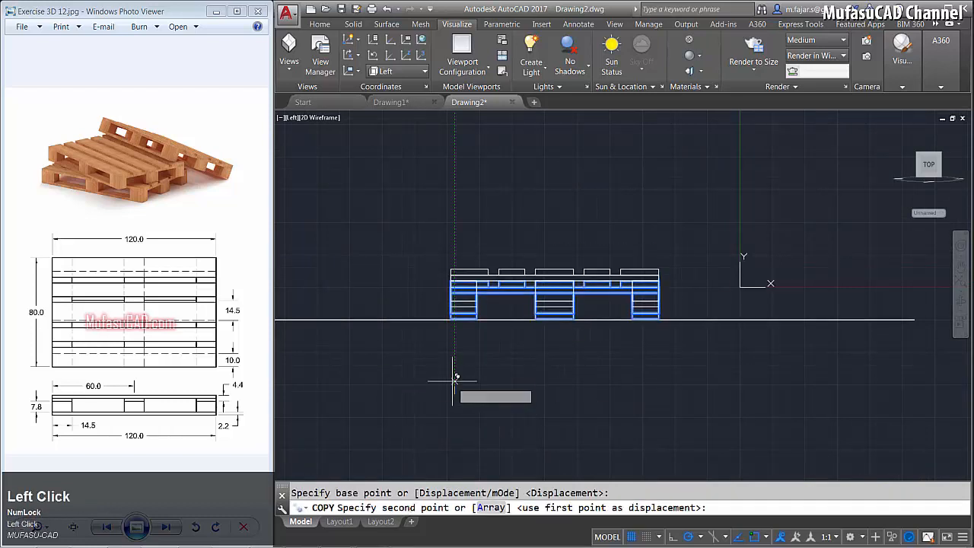
click(456, 354)
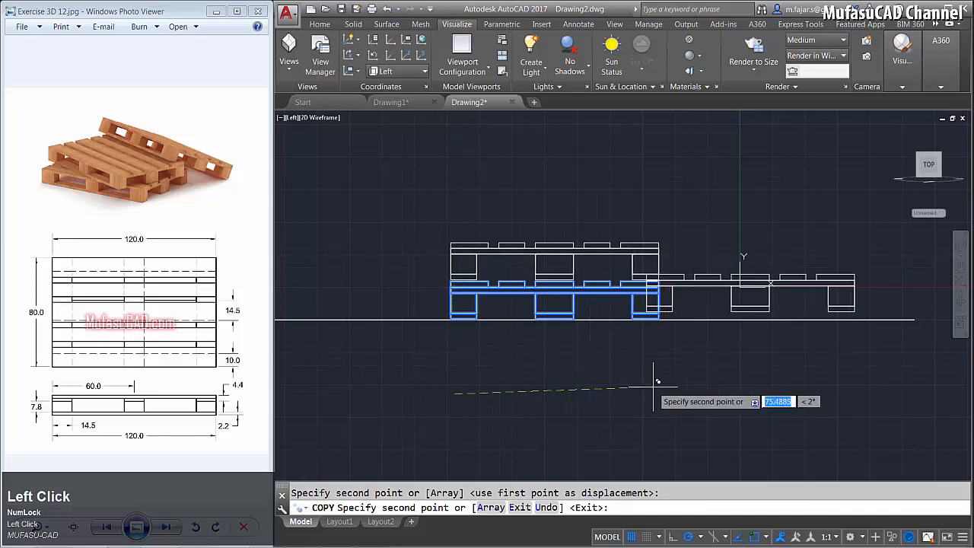
click(687, 392)
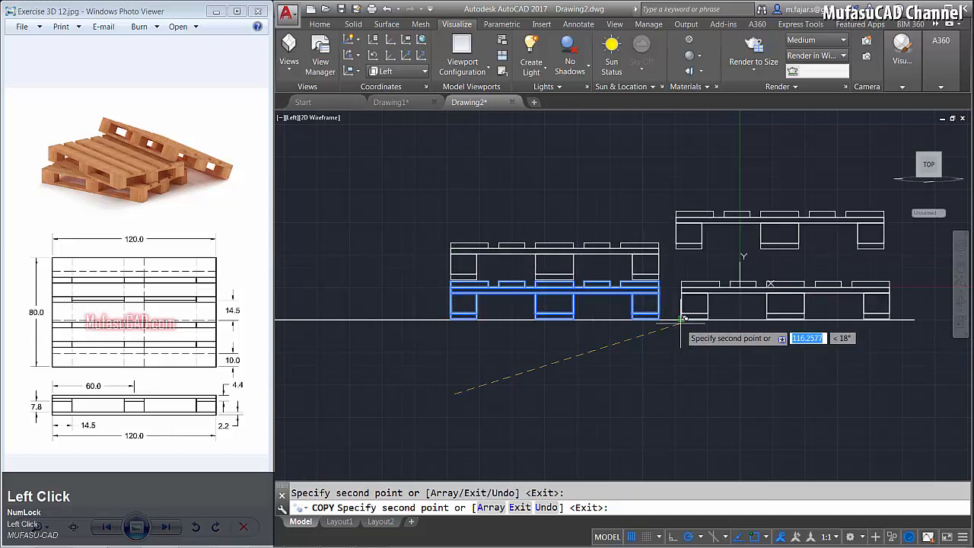
key(space)
In the Top view, rotate the stacked upper pallet about its centre by about 31° clockwise
middle_drag(608, 368, 595, 379)
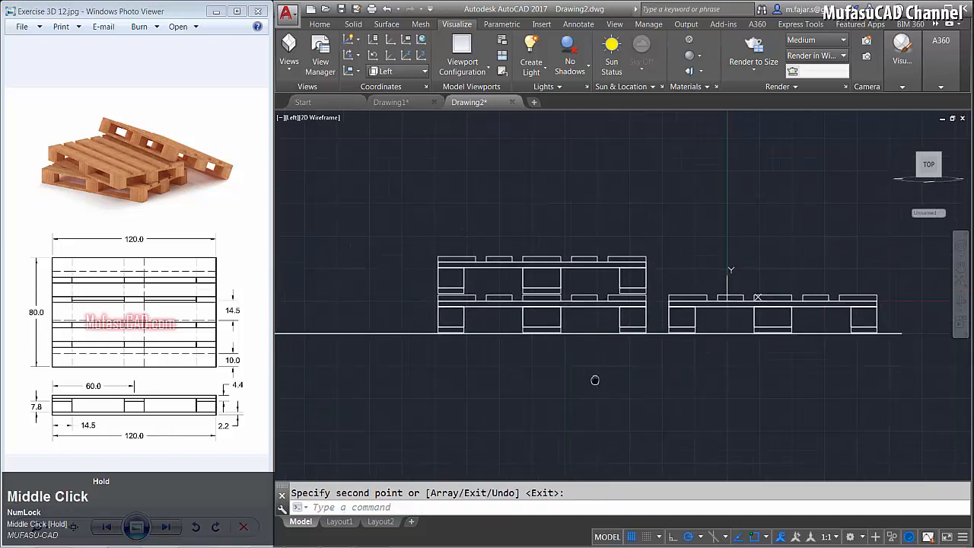
click(291, 117)
click(312, 146)
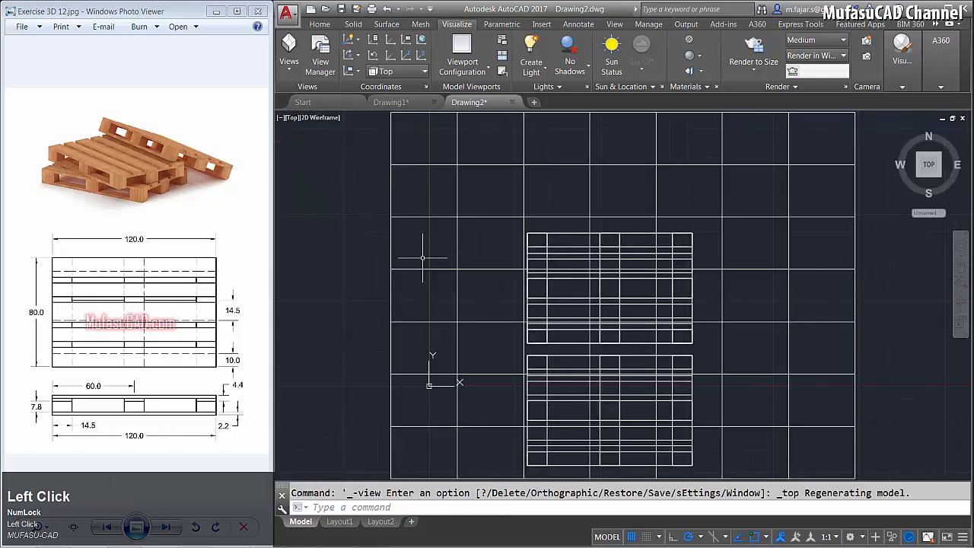
text(ro)
key(space)
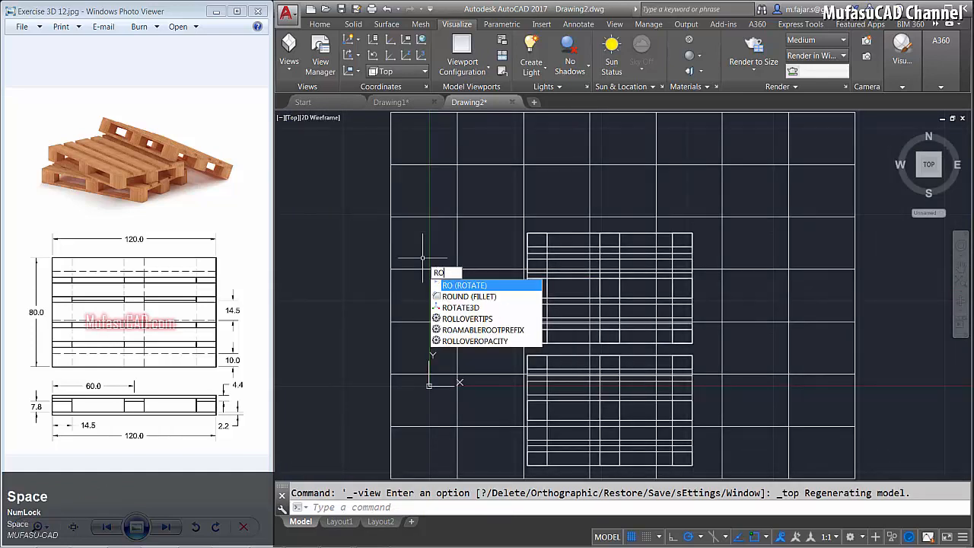
click(618, 290)
key(space)
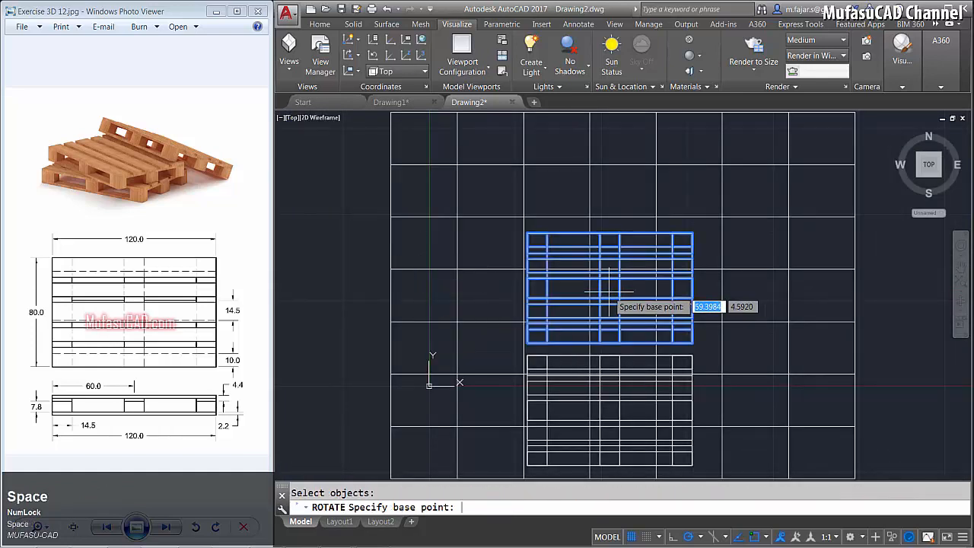
click(611, 287)
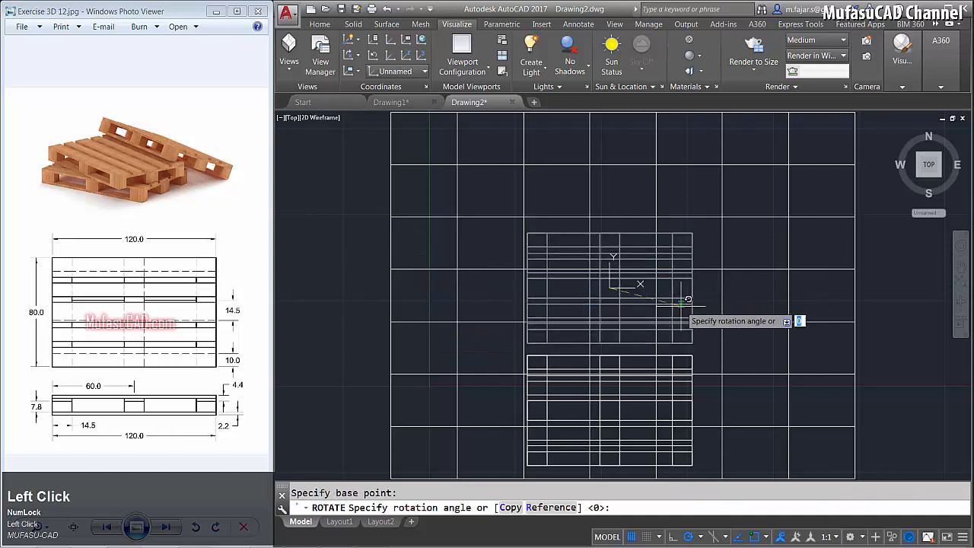
click(739, 366)
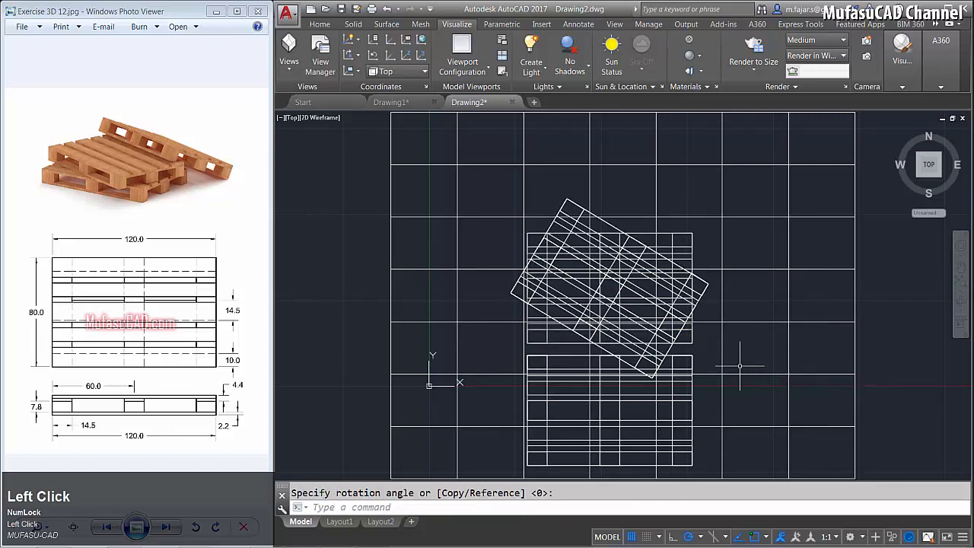
In the Left view, move the separate pallet straight up until its underside is level with the top of the stack
click(294, 119)
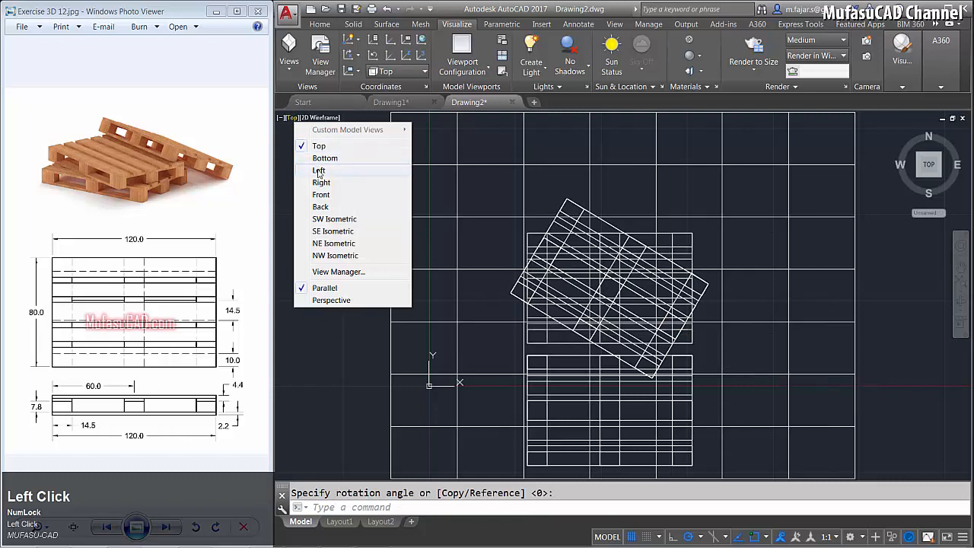
click(318, 170)
middle_drag(713, 248, 517, 241)
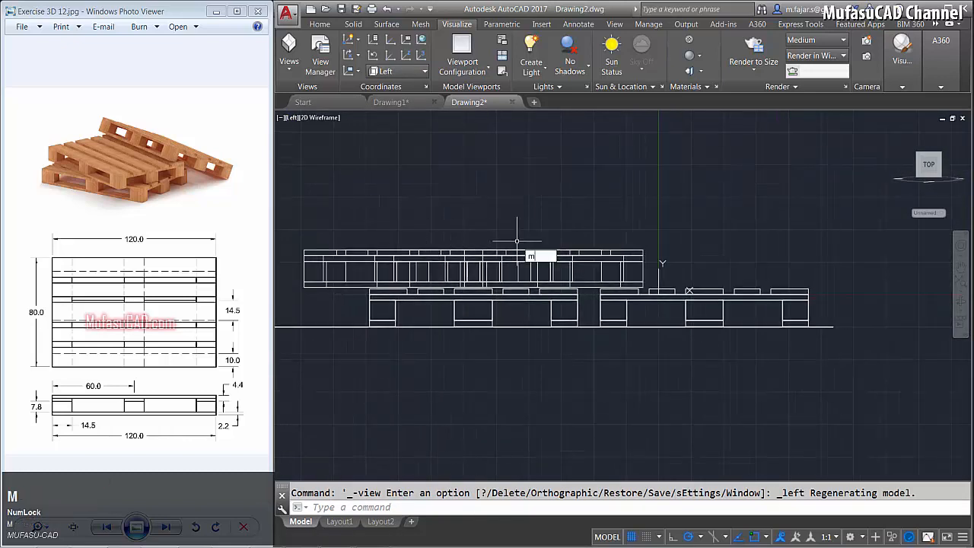
key(space)
click(732, 273)
click(689, 318)
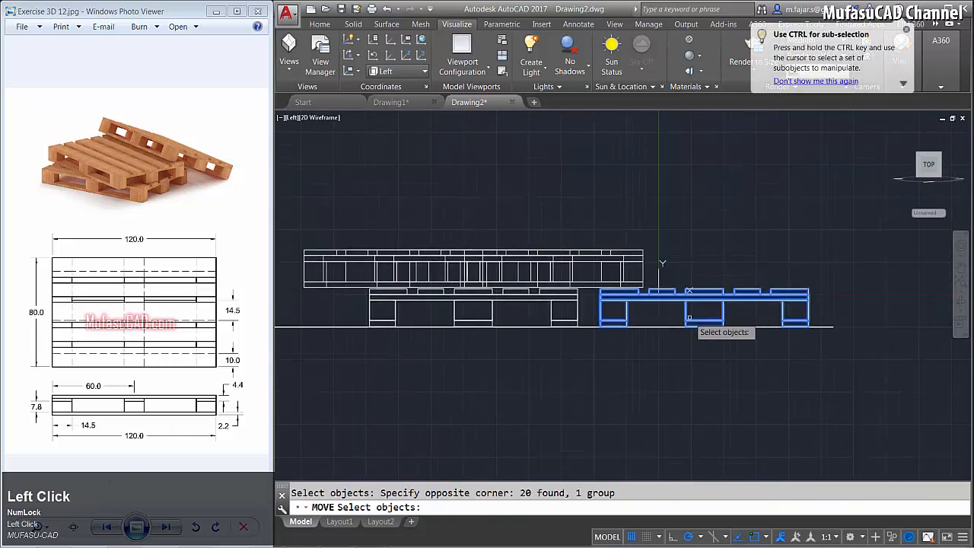
key(space)
click(638, 404)
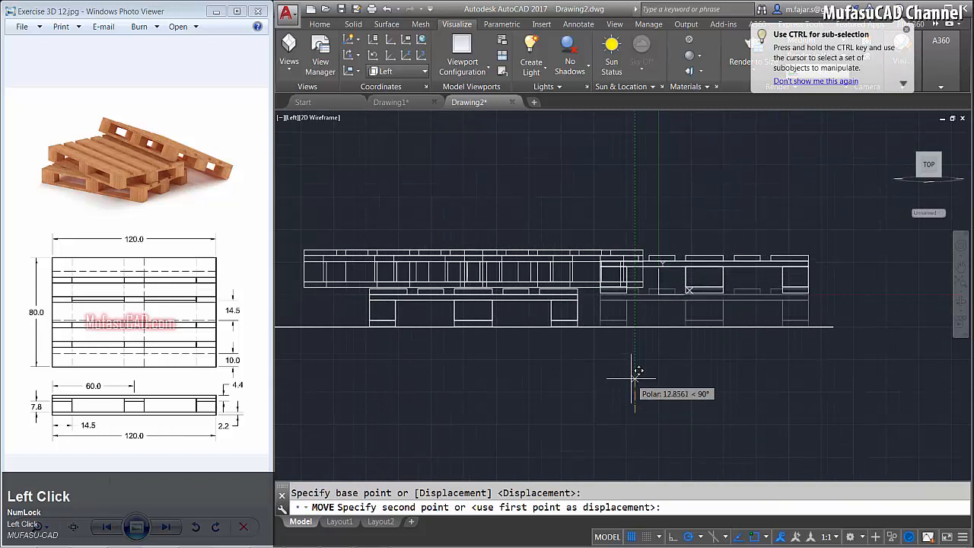
click(638, 328)
Rotate the raised pallet about the bottom corner of its foot nearest the stack, about 25° clockwise, so its far end meets the ground
text(RO)
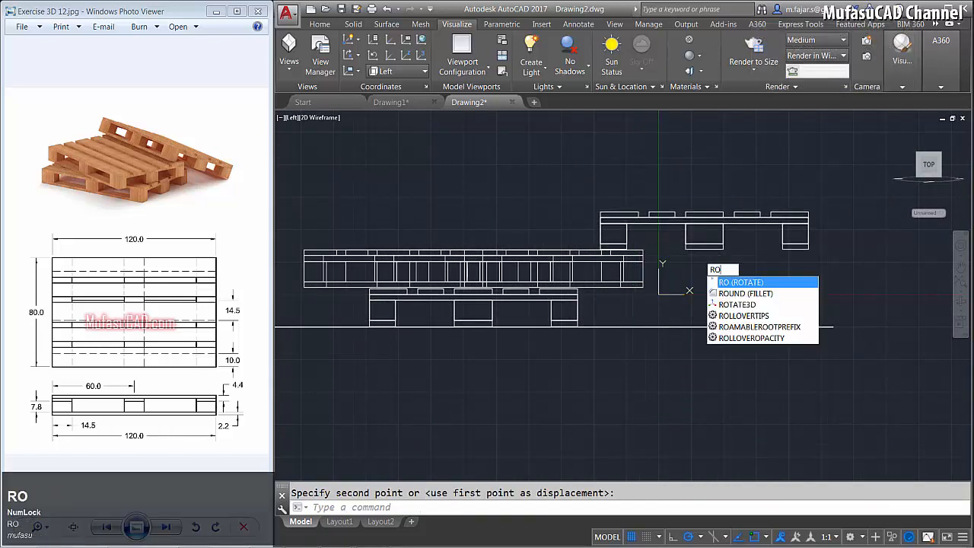
key(Return)
click(757, 268)
click(677, 209)
key(space)
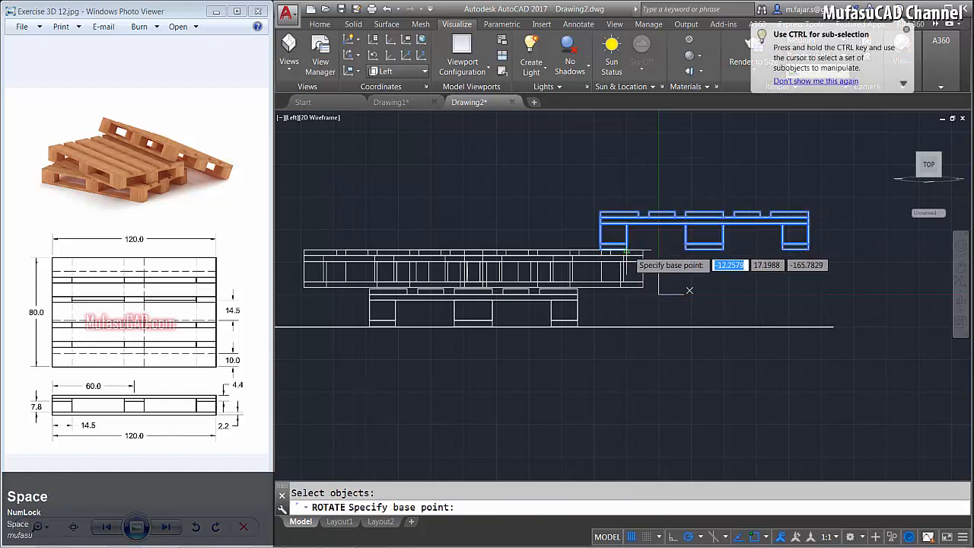
click(625, 251)
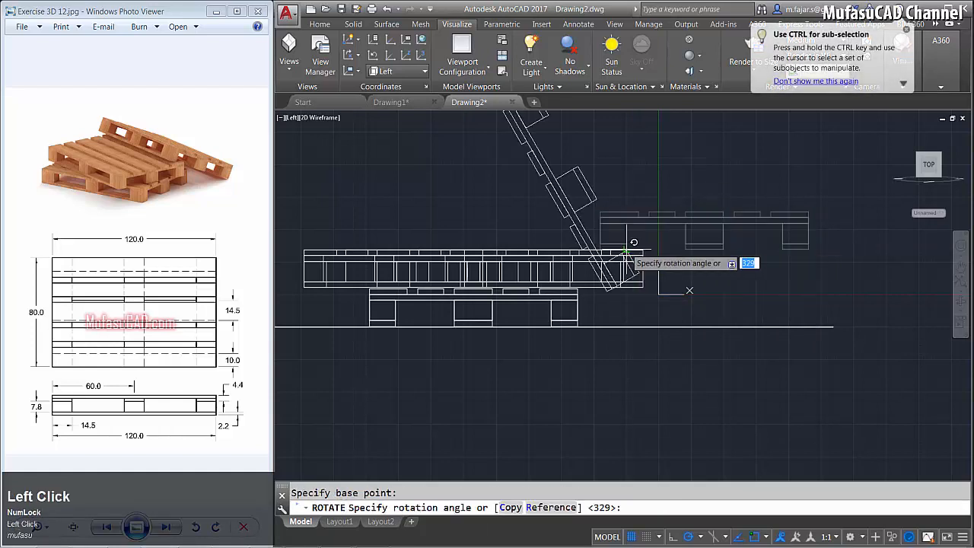
click(840, 342)
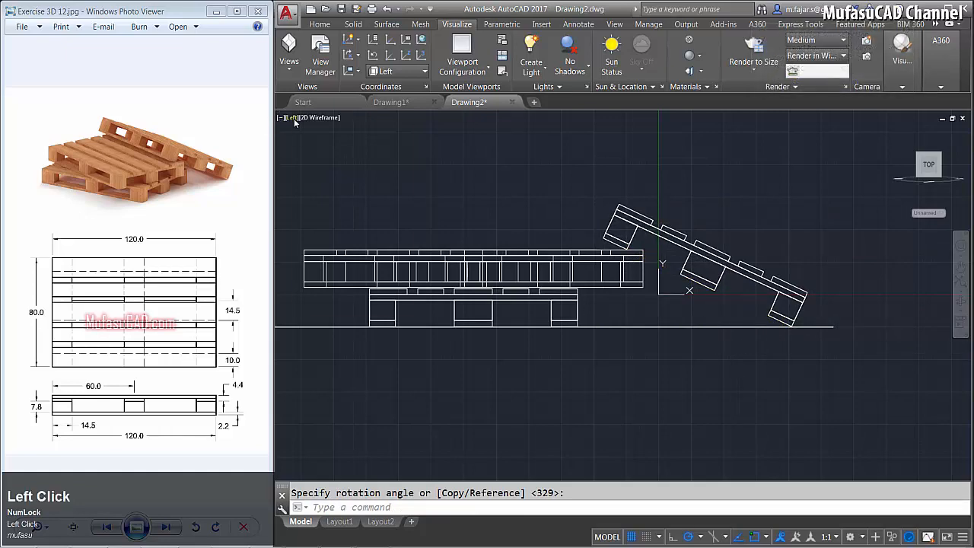
In the Top view, rotate the leaning pallet clockwise about its centre to line up with the angled upper pallet
click(296, 119)
click(320, 147)
scroll(489, 272, down, 2)
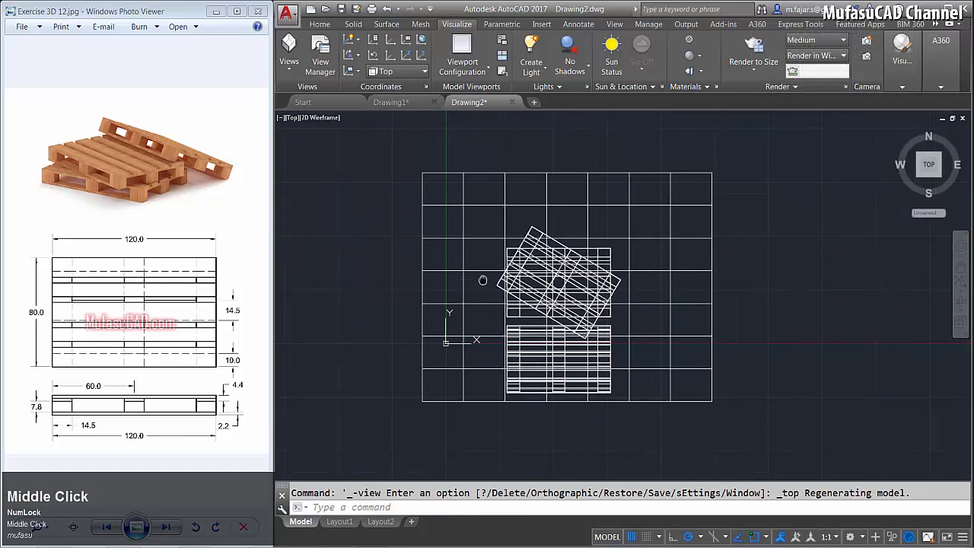
middle_drag(484, 279, 449, 253)
key(space)
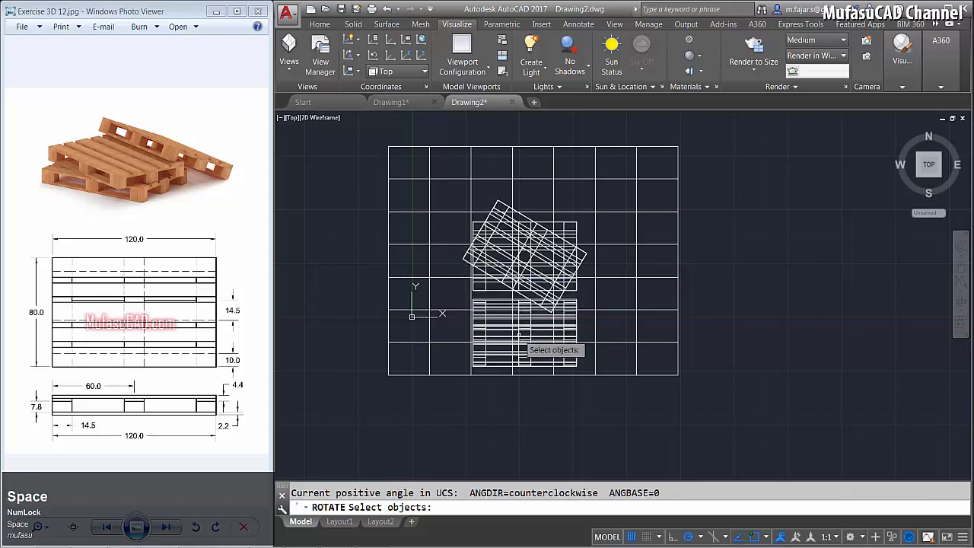
click(499, 338)
key(space)
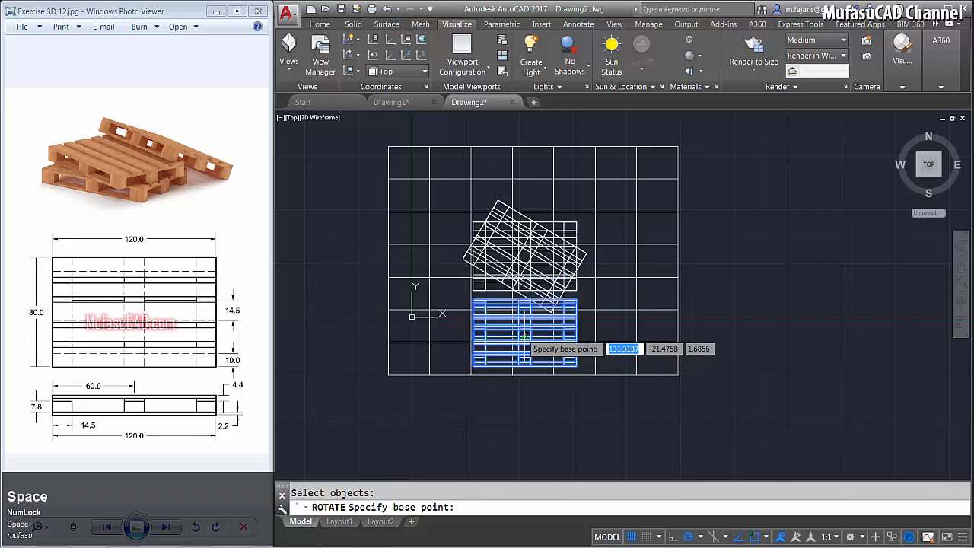
click(525, 335)
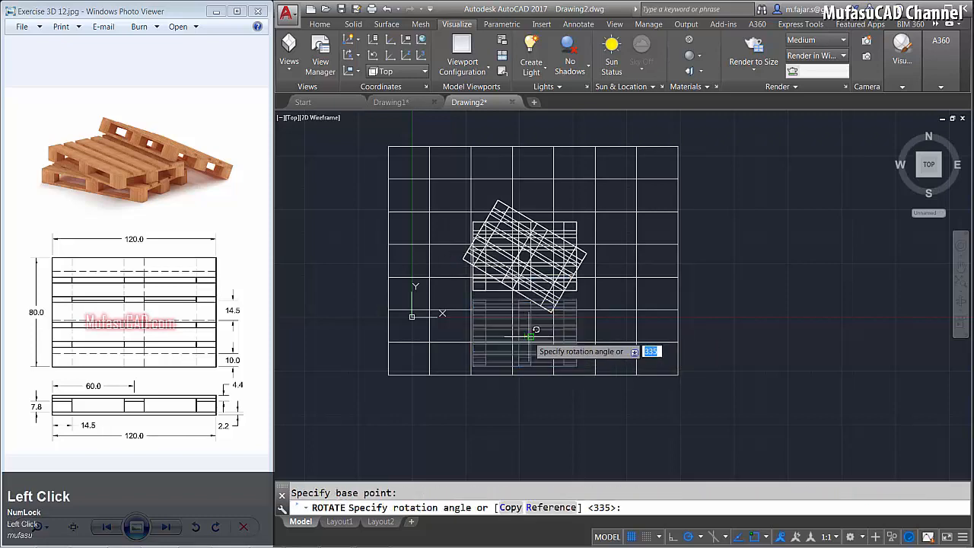
click(638, 401)
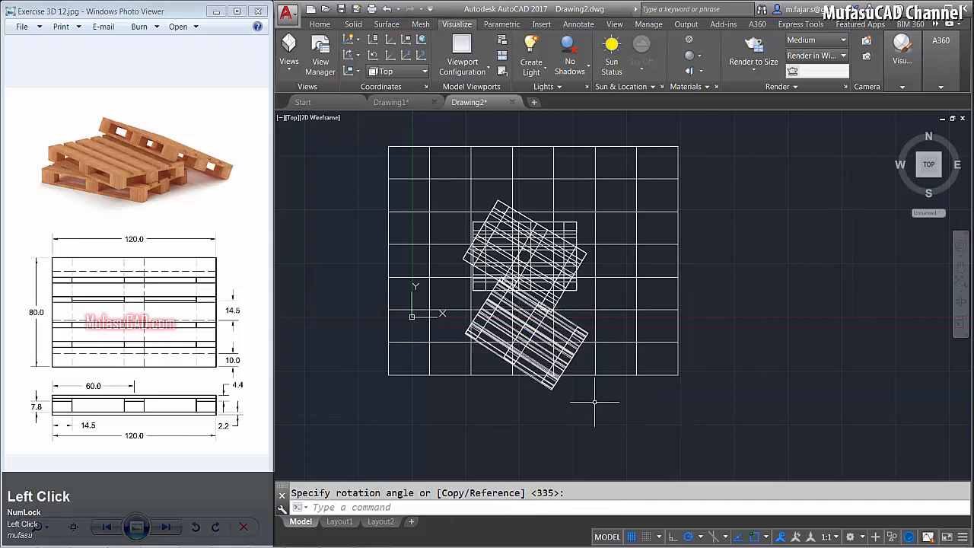
Move the leaning pallet against the stack so its upper edge rests on the angled upper pallet
text(m)
key(space)
click(583, 406)
click(537, 377)
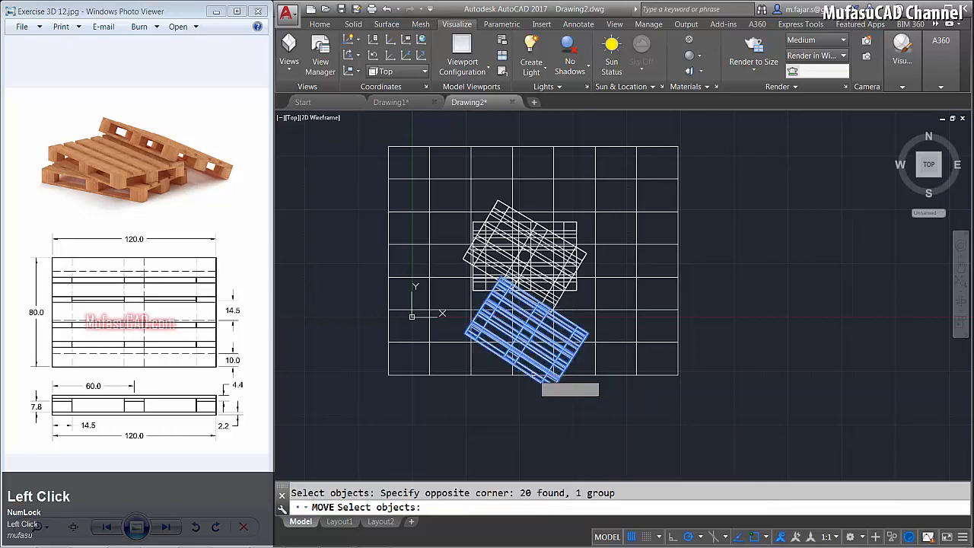
key(space)
click(740, 412)
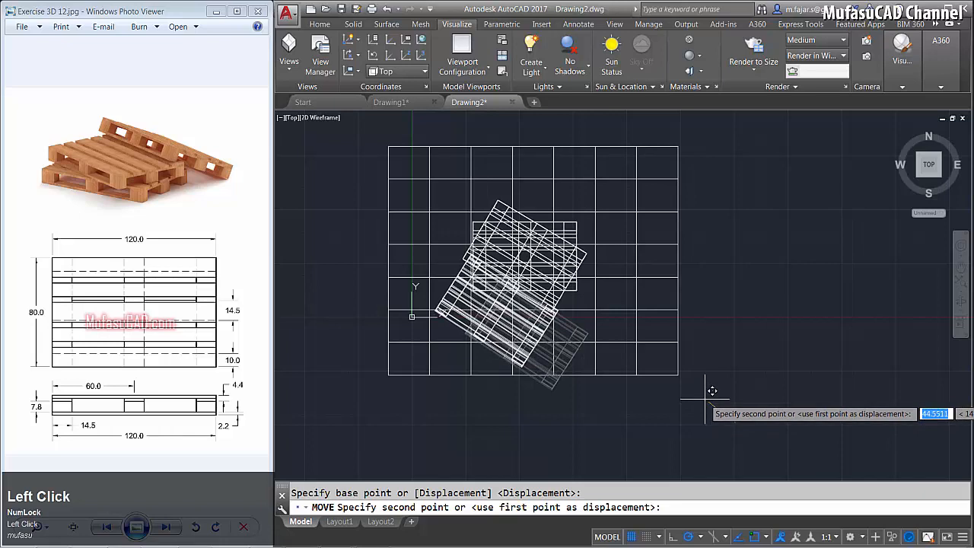
click(704, 396)
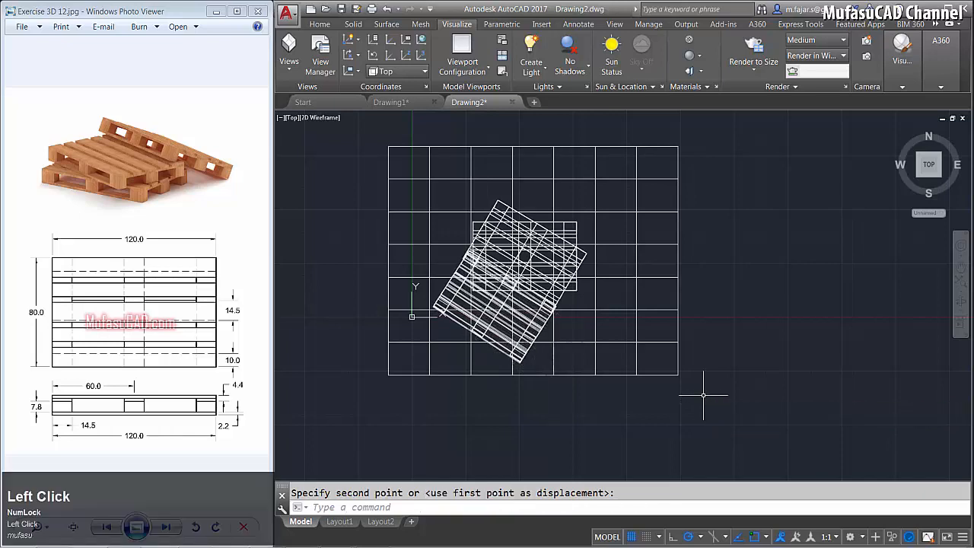
Examine the arrangement of the three pallets on the ground surface from an angled 3D view
shift+middle_drag(524, 257, 366, 183)
shift+middle_drag(563, 262, 392, 245)
shift+middle_drag(533, 259, 512, 291)
scroll(558, 274, up, 2)
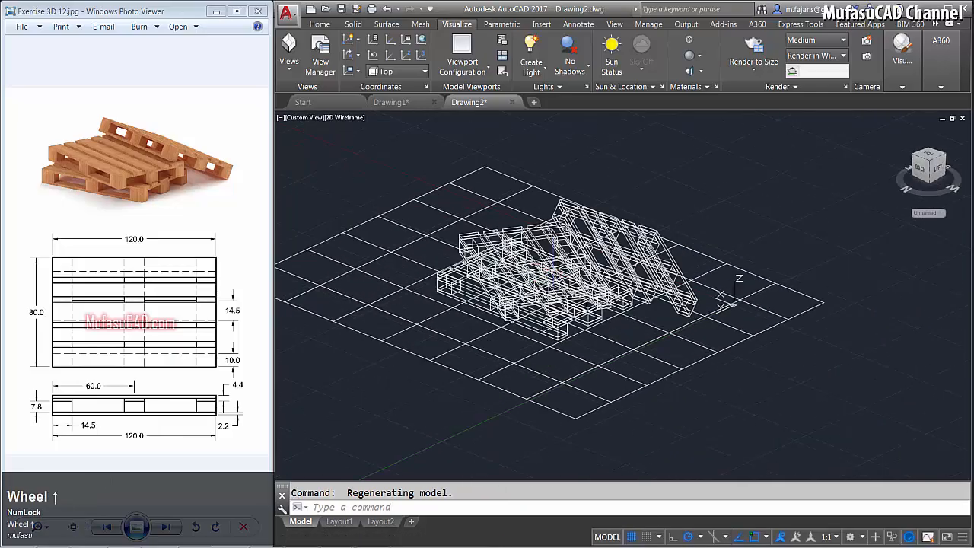
Display the three pallets in the Realistic visual style from a closer angled 3D view
scroll(549, 271, up, 2)
shift+middle_drag(570, 273, 589, 298)
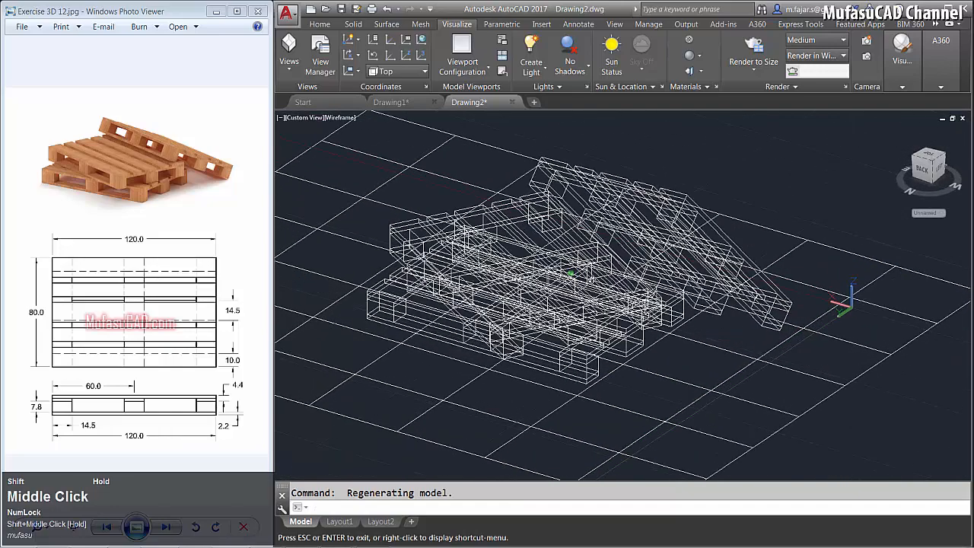
click(345, 118)
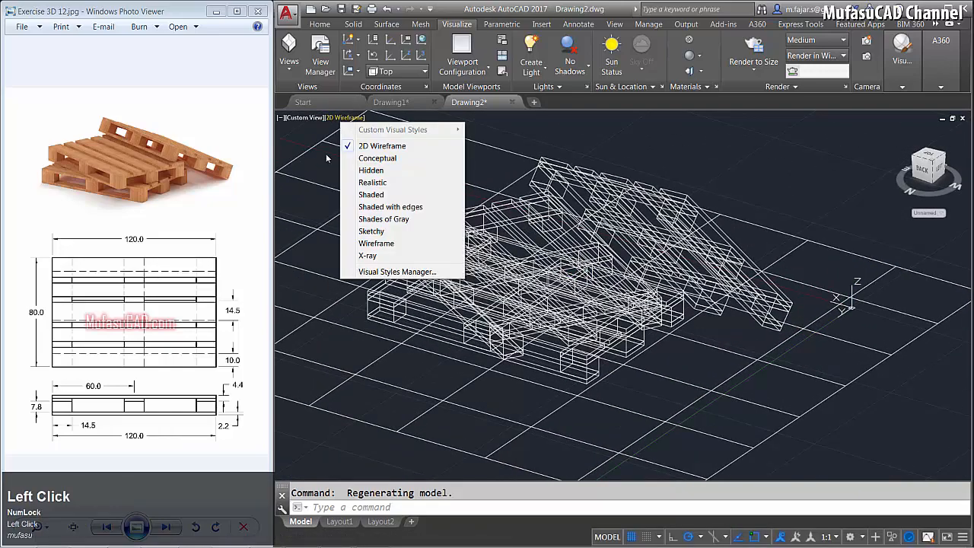
click(381, 186)
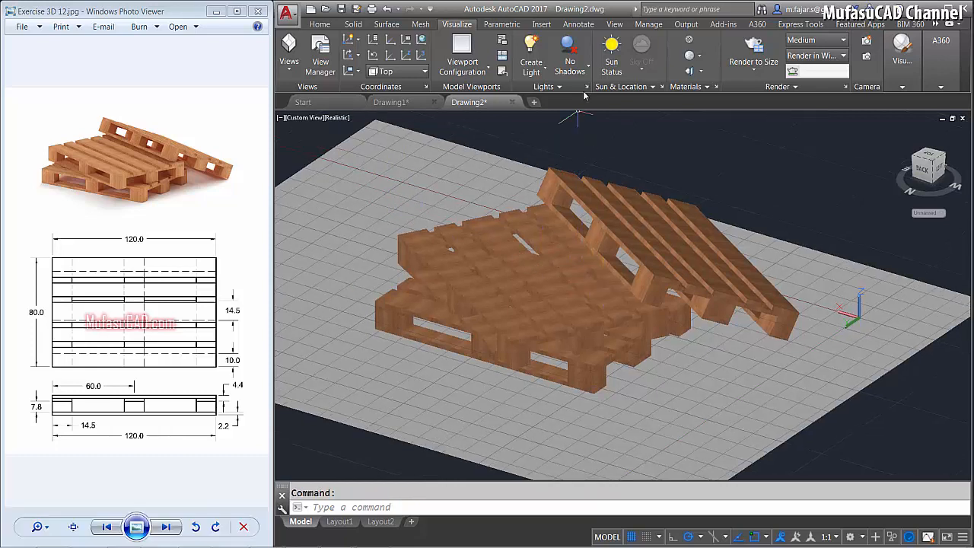
Enable Full Shadows in the viewport and set the render quality preset to High
click(582, 67)
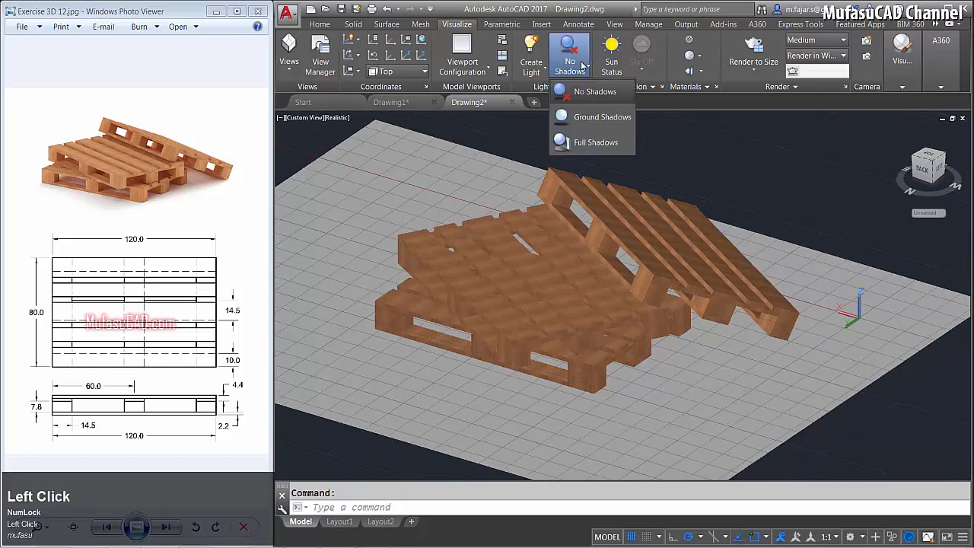
click(592, 142)
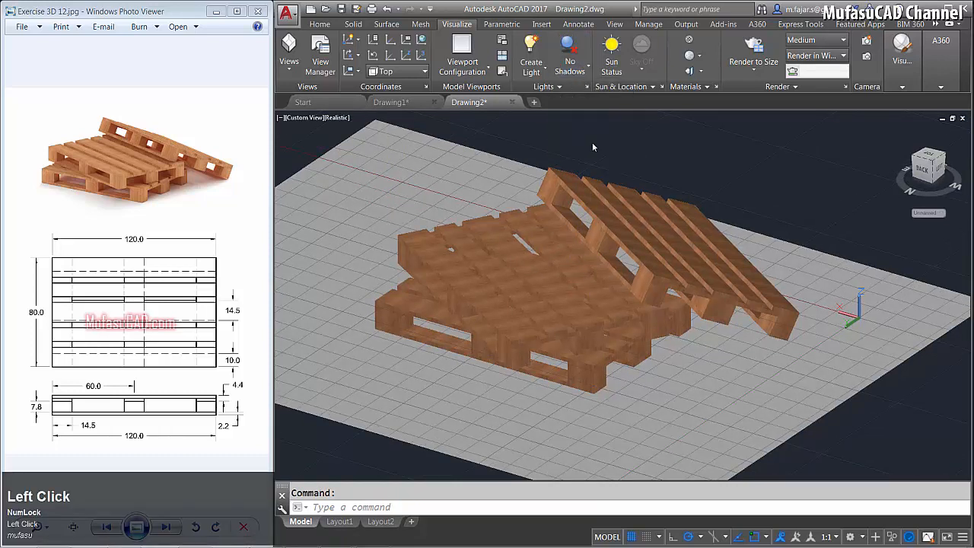
click(825, 39)
click(805, 78)
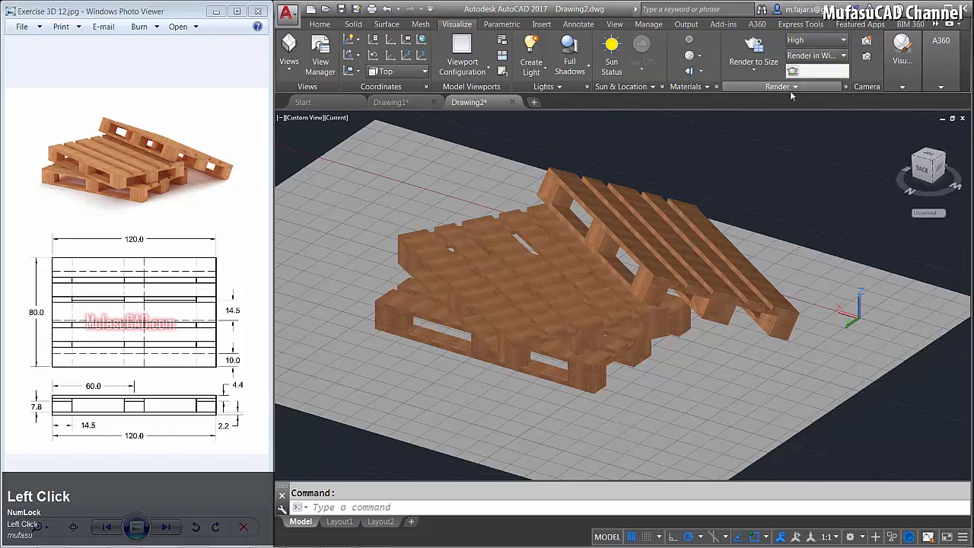
Open the Render Environment and Exposure settings and turn the environment on
click(786, 89)
click(776, 101)
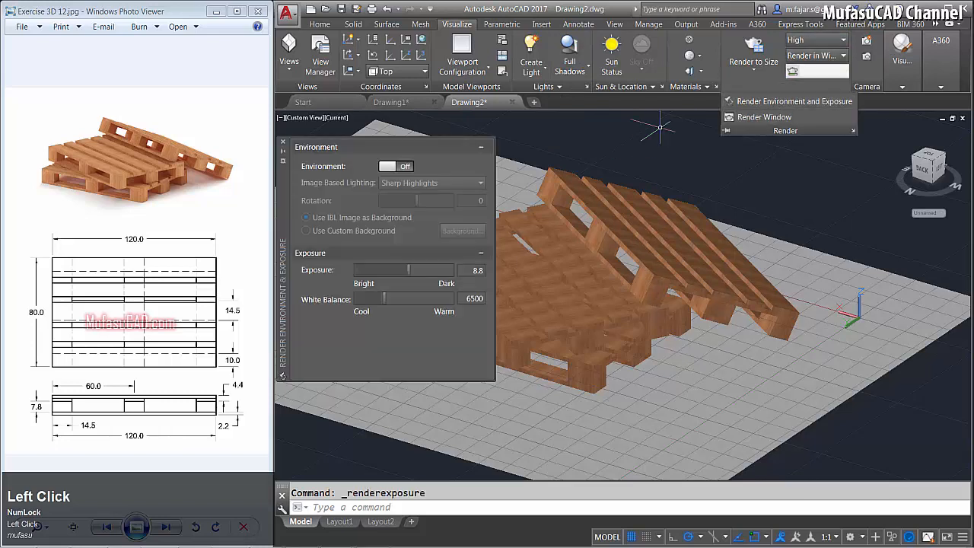
click(405, 167)
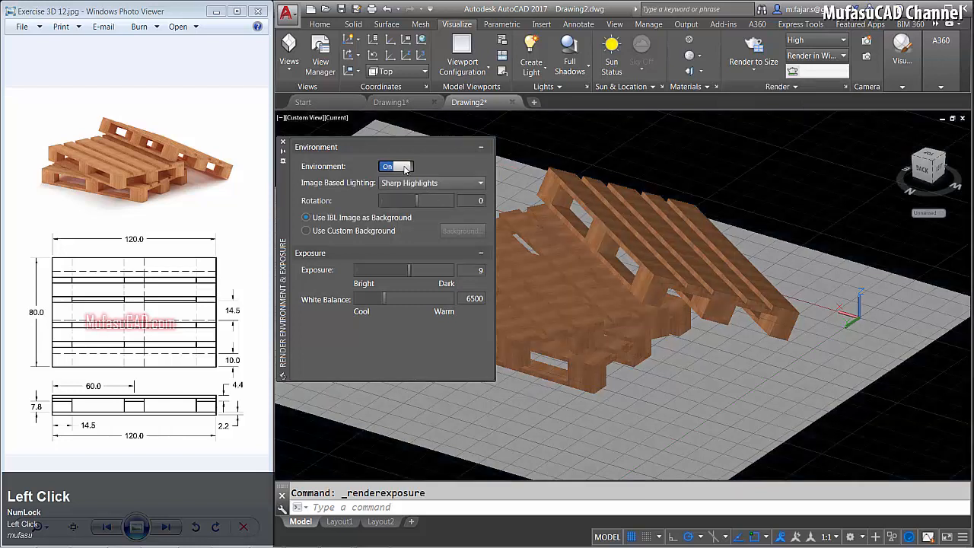
Replace the image-based lighting backdrop with a custom solid white background and close the environment settings
click(323, 232)
click(479, 231)
click(606, 183)
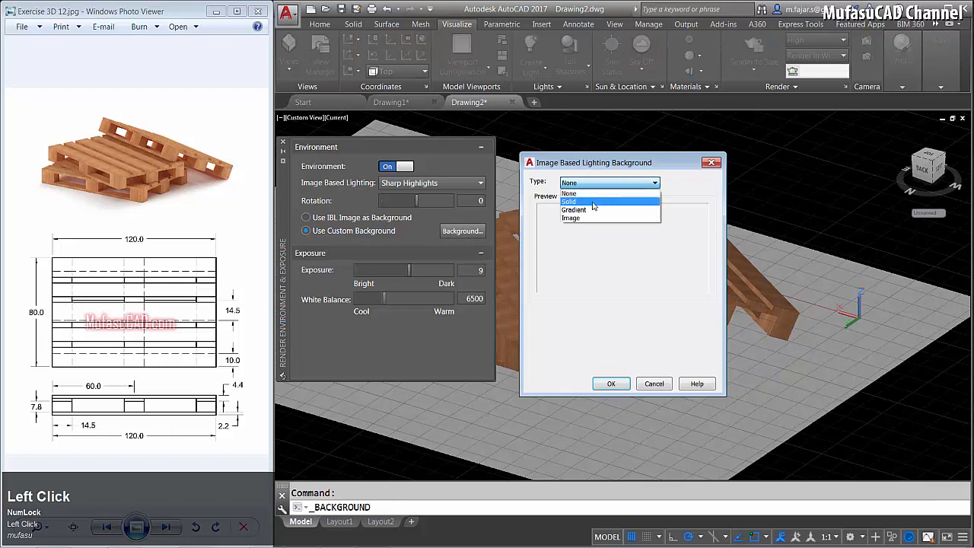
click(595, 202)
click(582, 352)
drag(584, 266, 582, 253)
click(542, 405)
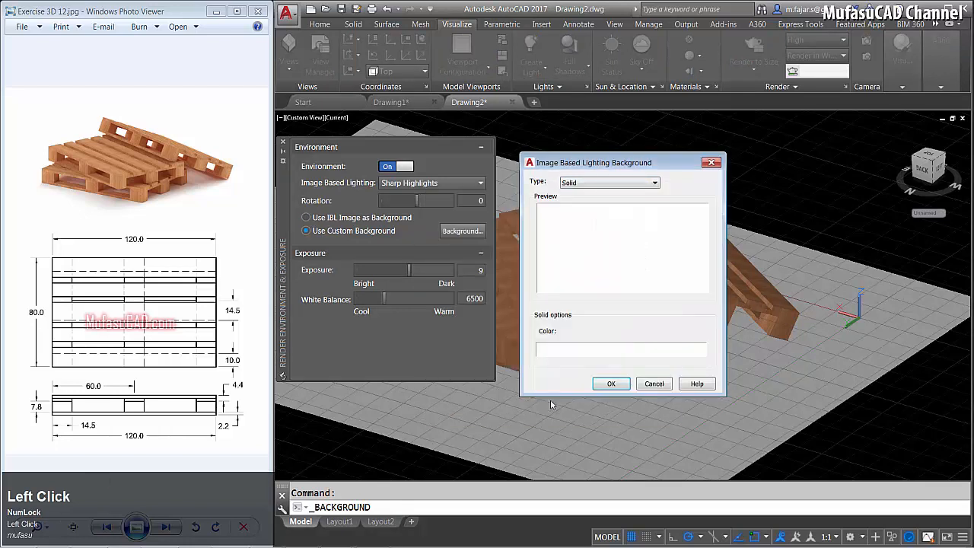
click(613, 383)
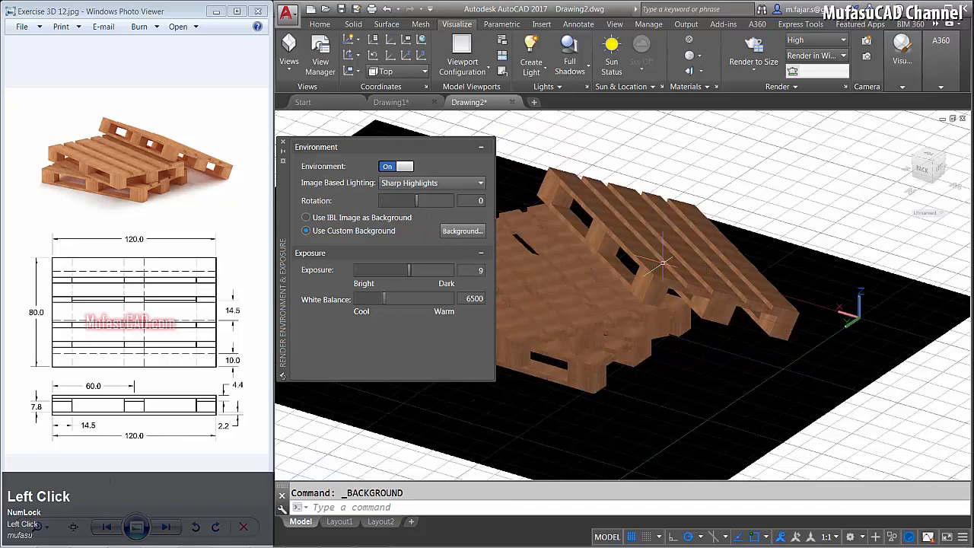
click(284, 144)
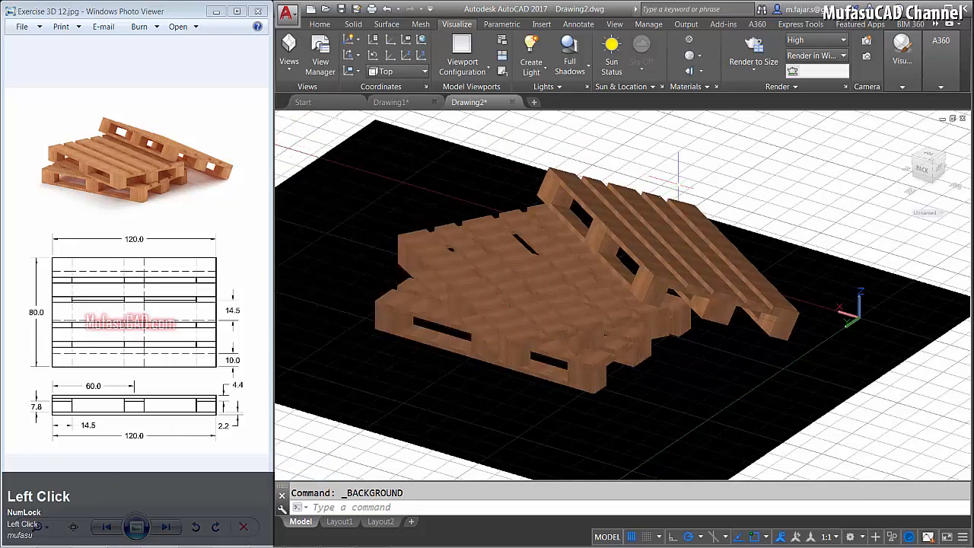
Set the sample size of the pallet wood material's Red Birch texture to 50 in width and height
middle_drag(677, 191, 710, 197)
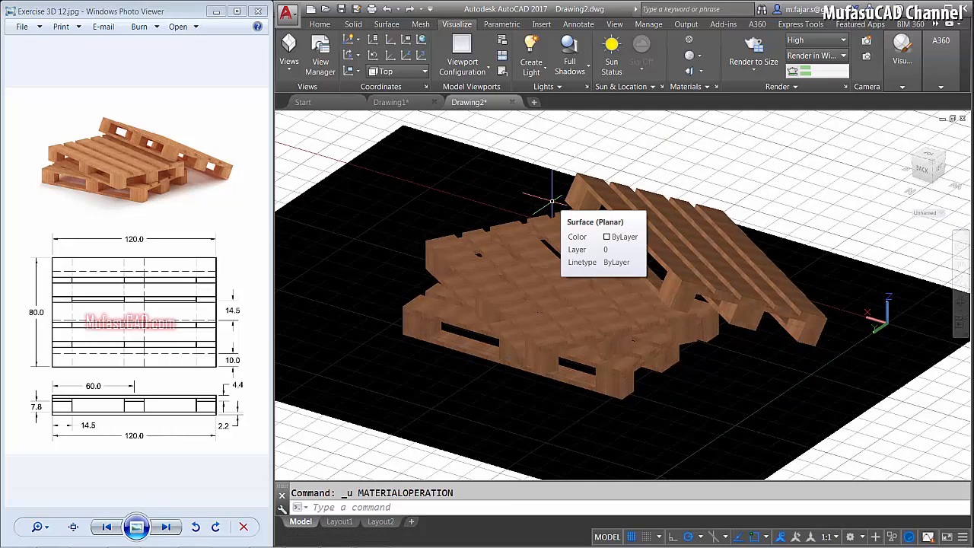
text(rma)
key(space)
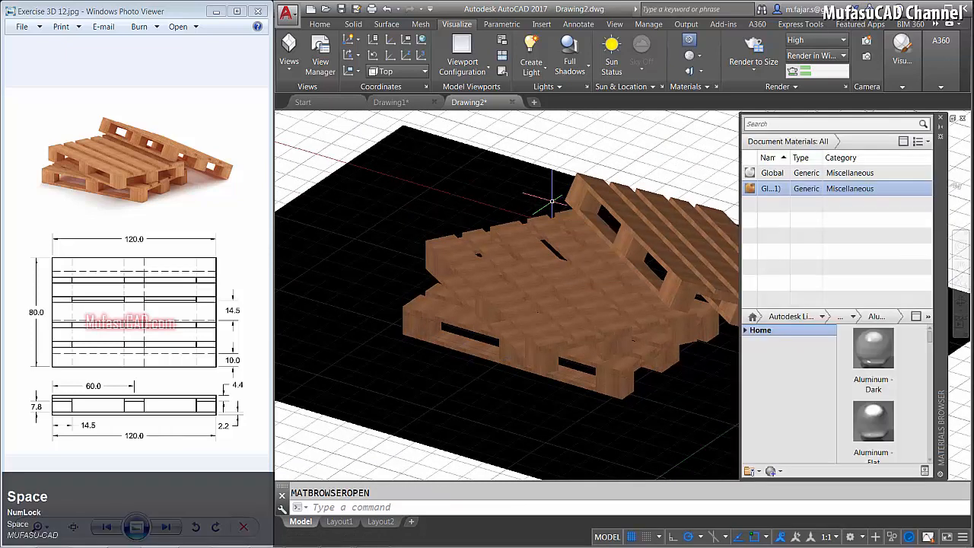
double_click(773, 189)
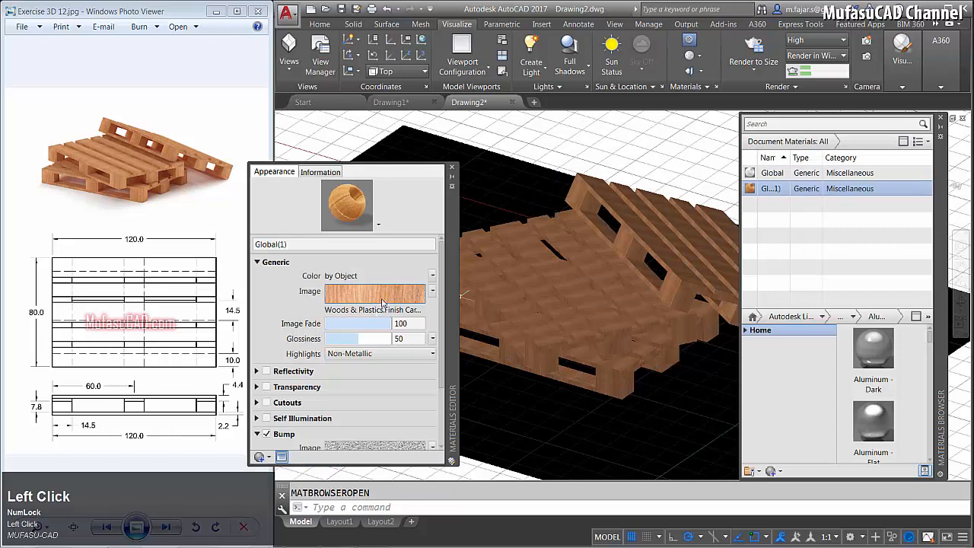
click(383, 298)
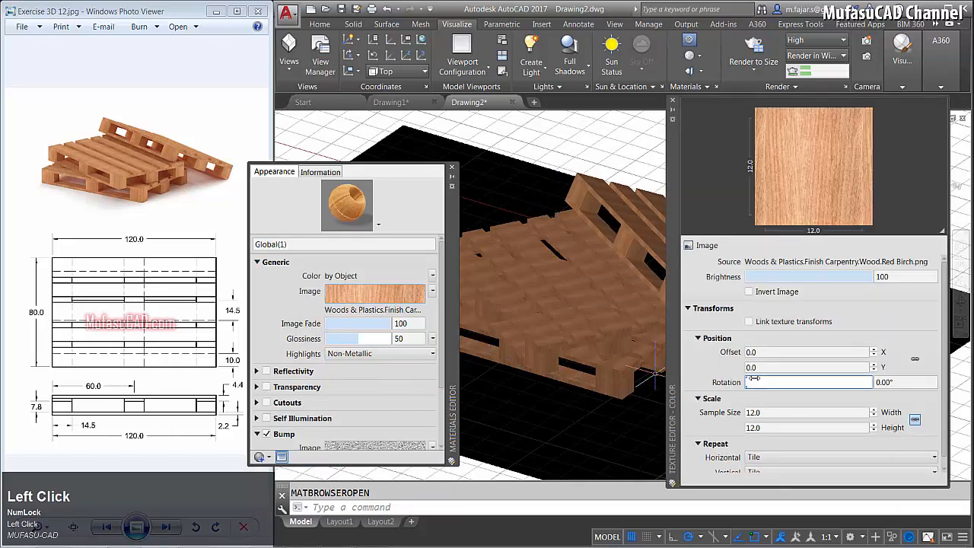
click(758, 413)
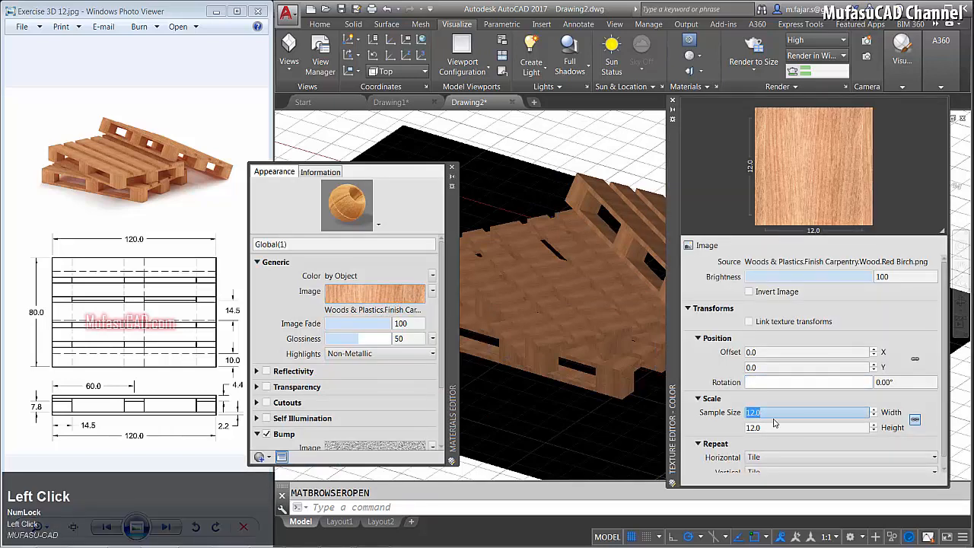
text(50)
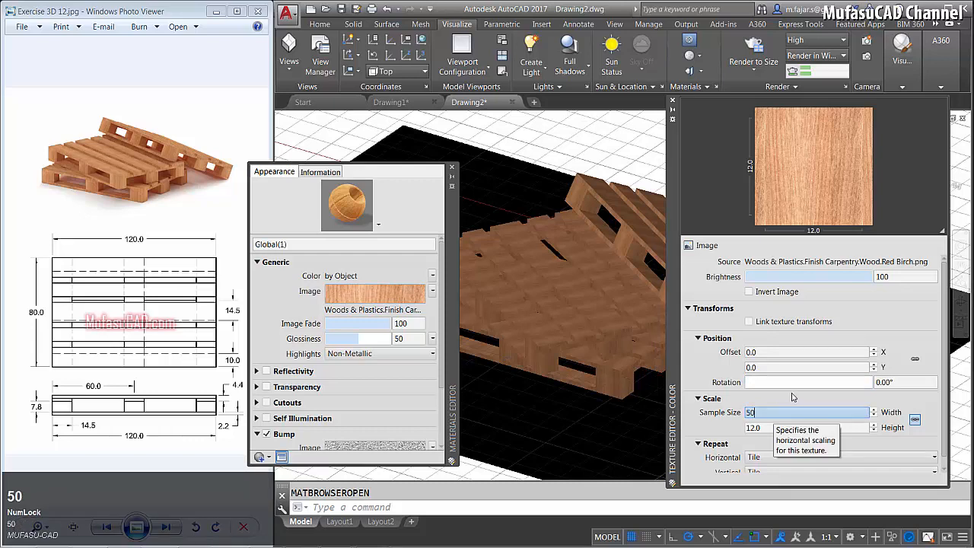
click(791, 397)
Rotate the Red Birch wood texture by 90°
click(904, 383)
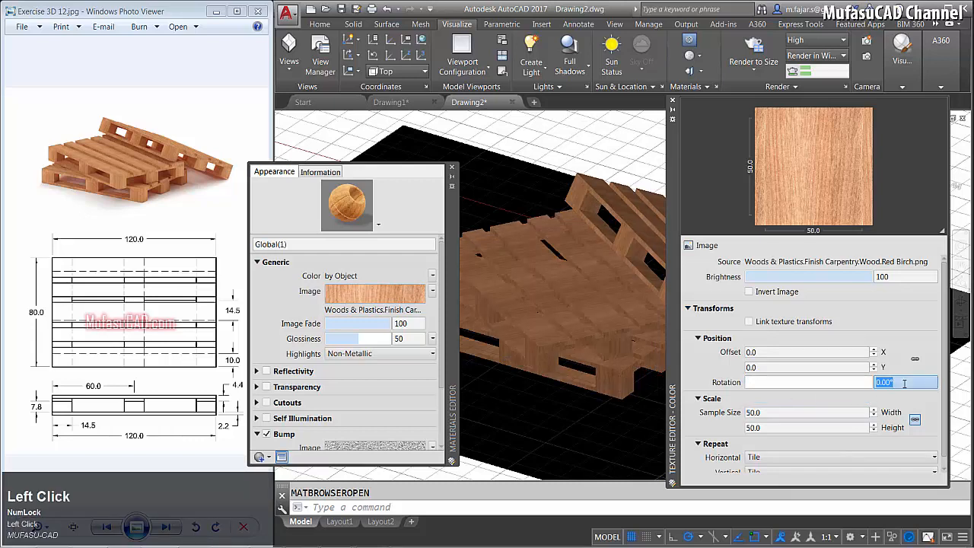
text(90)
click(906, 345)
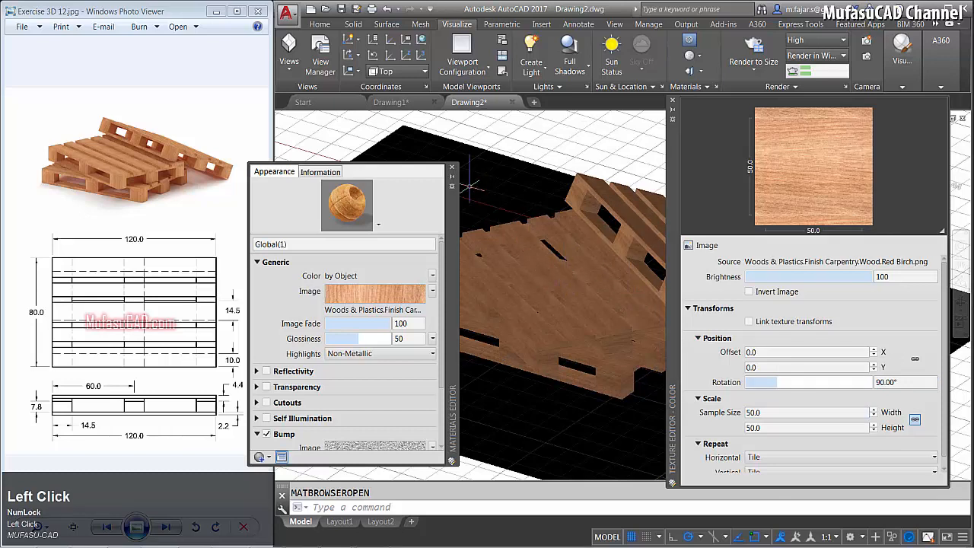
Close the material editor and browser, and render the pallet scene in a separate render window
click(452, 167)
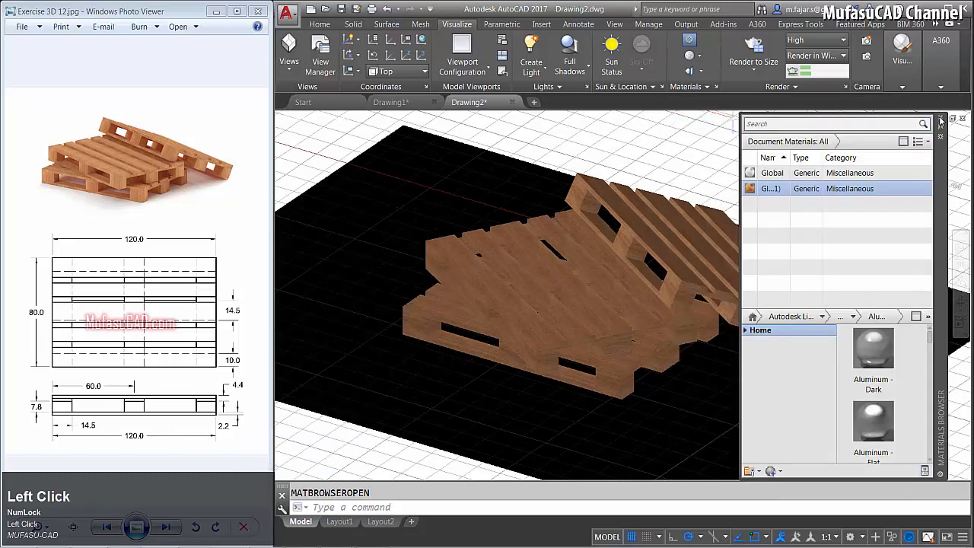
click(940, 120)
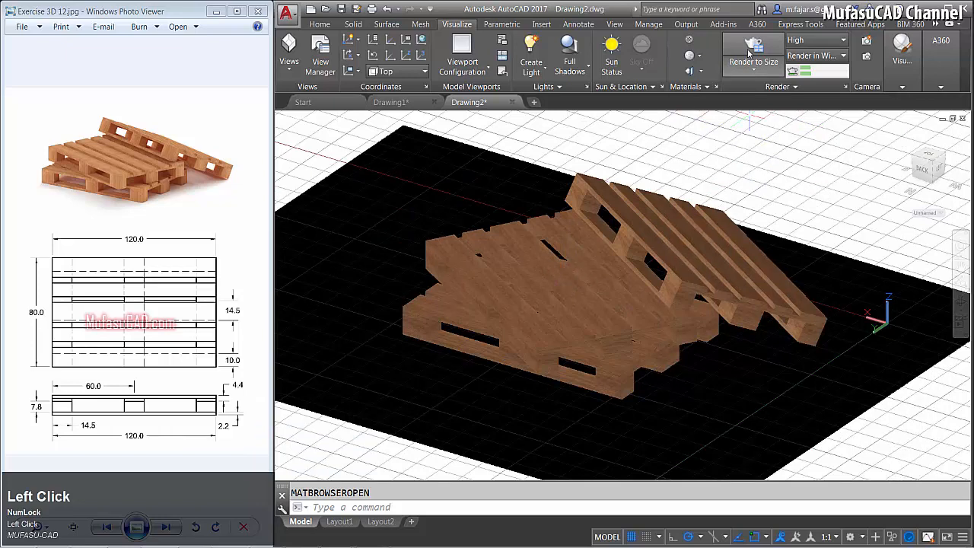
click(752, 51)
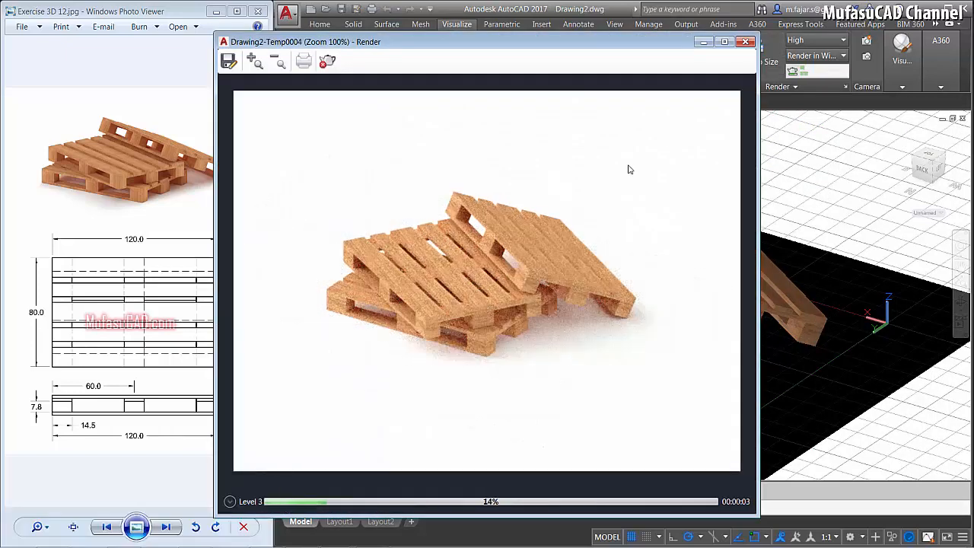